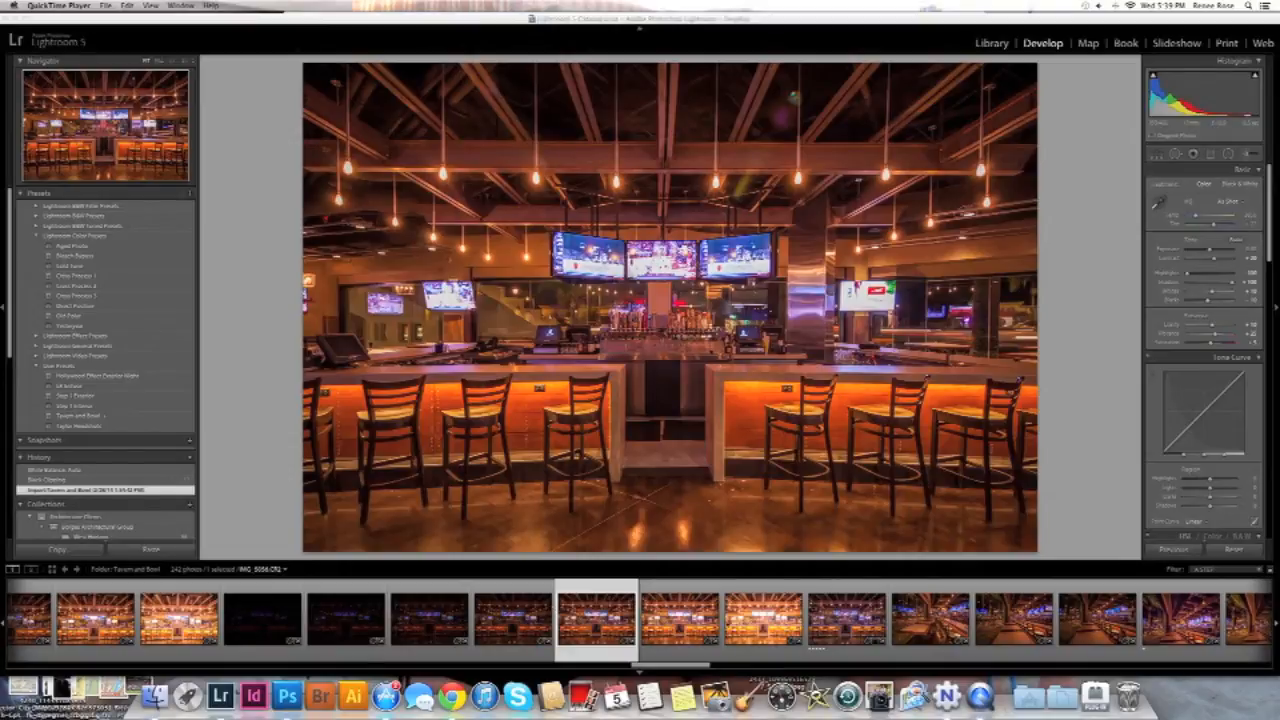
Compare the darkest and brightest bracketed frames of the bar interior, and return to the middle exposure.
{"action": "scroll", "coordinate": [640, 618], "scroll_direction": "left", "scroll_amount": 2}
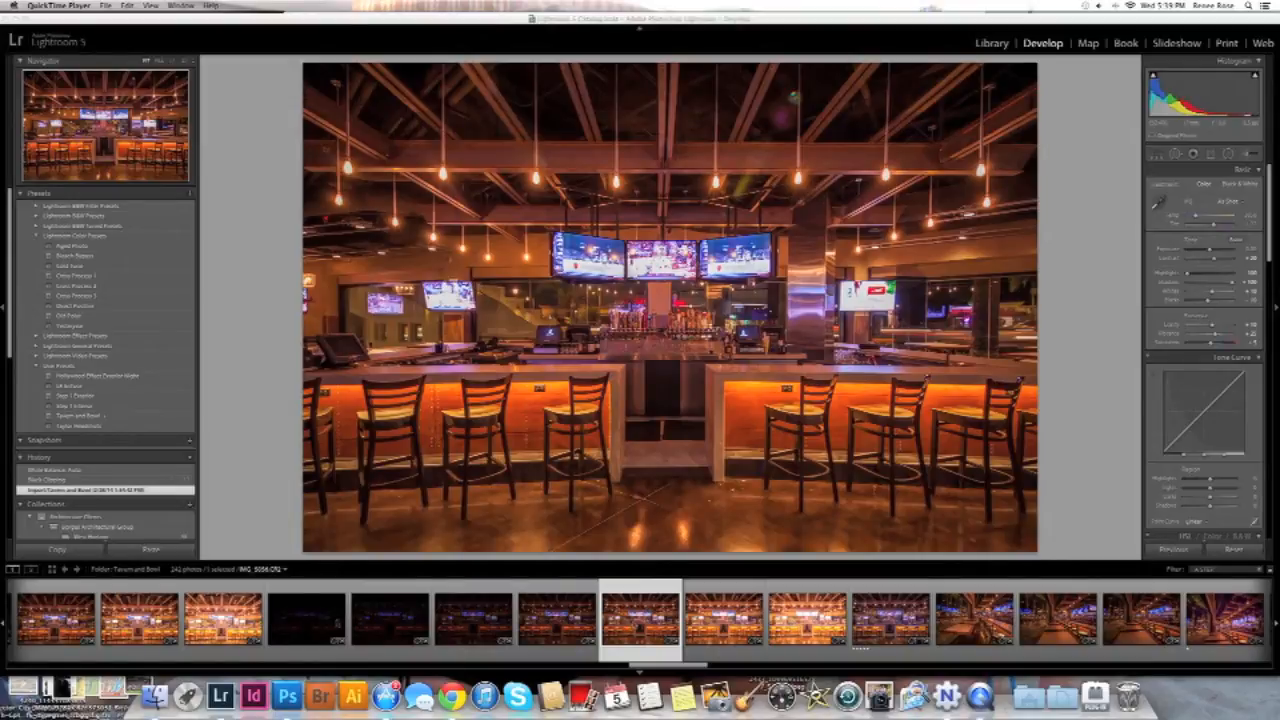
{"action": "left_click", "coordinate": [294, 625]}
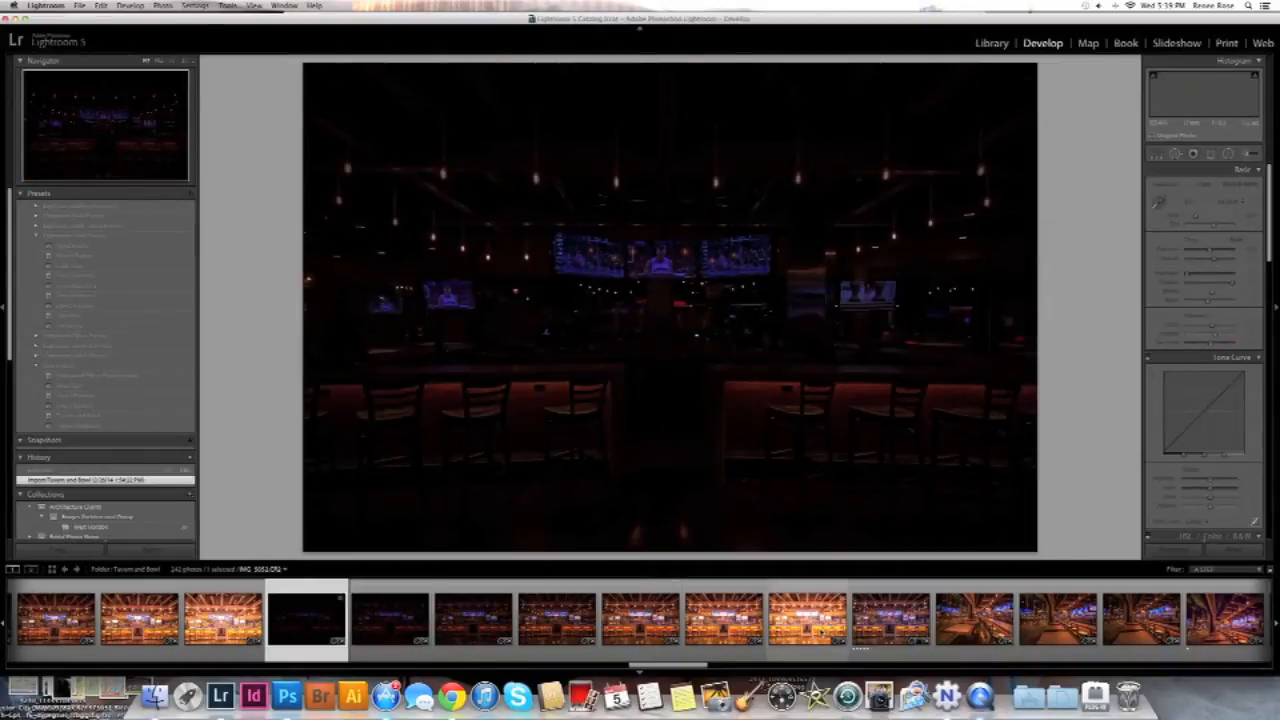
{"action": "left_click", "coordinate": [820, 632]}
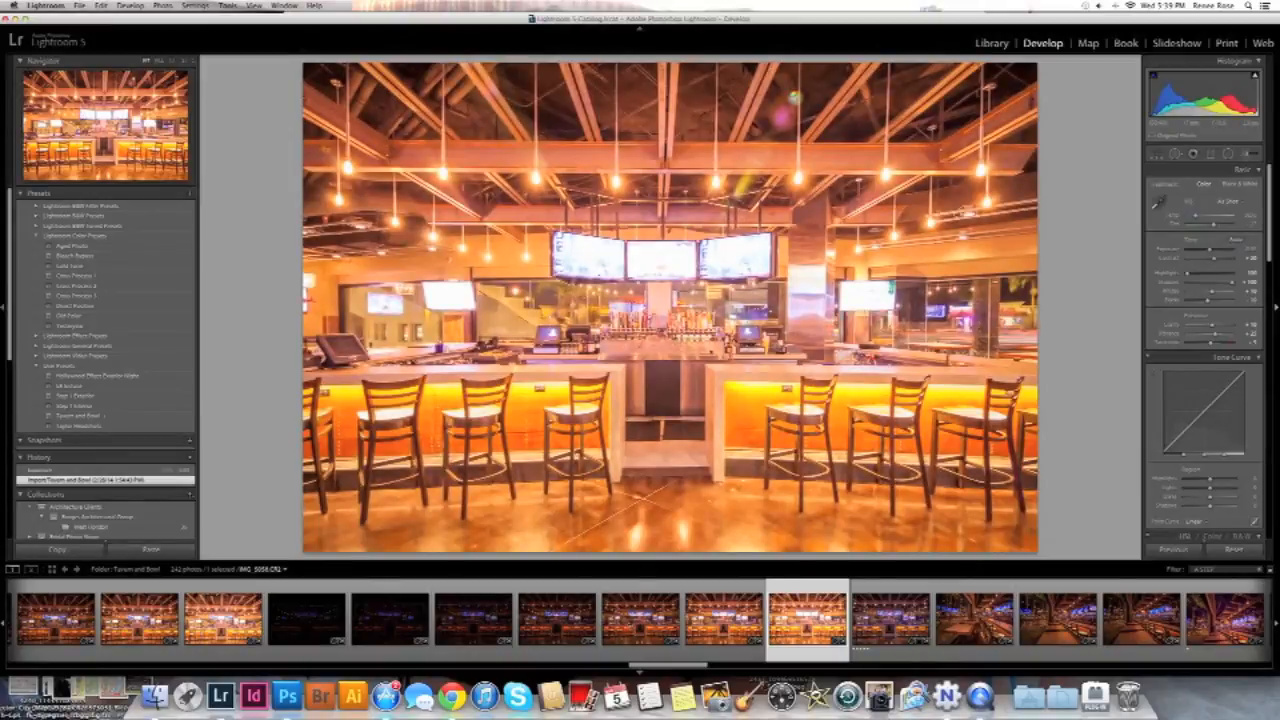
{"action": "key", "text": "Left"}
{"action": "key", "text": "Left"}
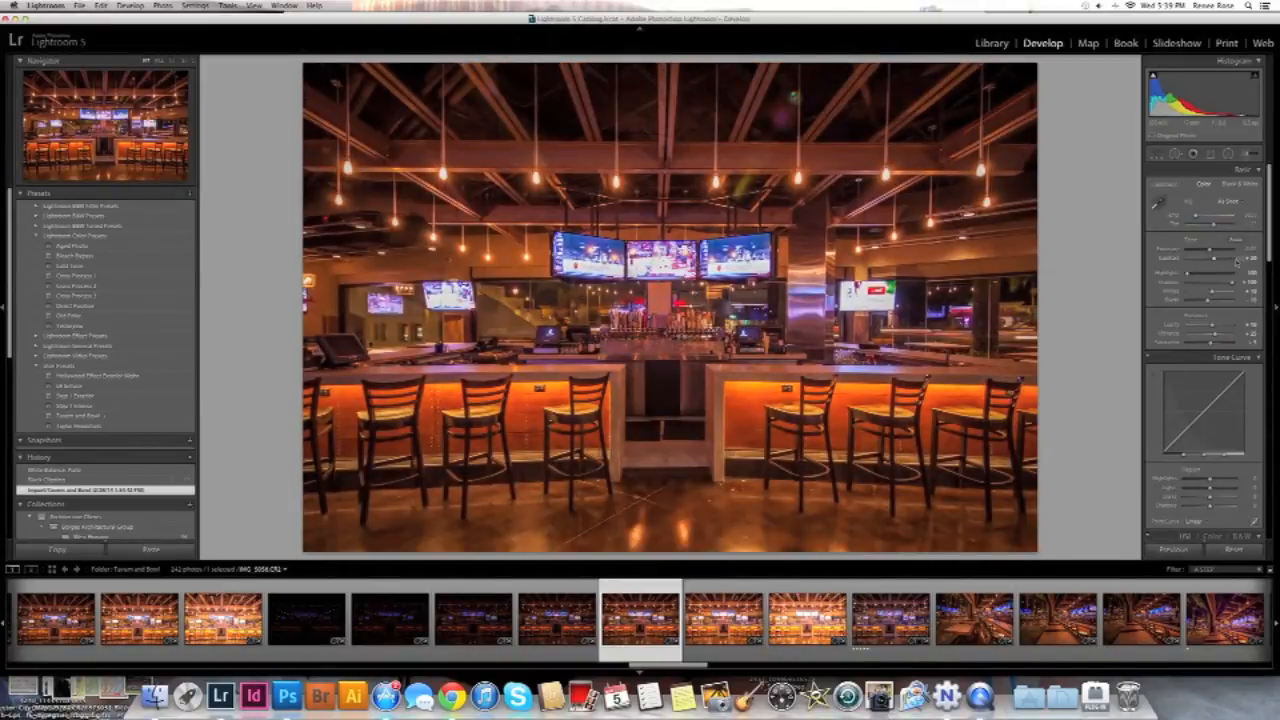
Examine the middle exposure's develop settings from the basic adjustments through detail, lens corrections and effects.
{"action": "scroll", "coordinate": [1200, 262], "scroll_direction": "down", "scroll_amount": 1}
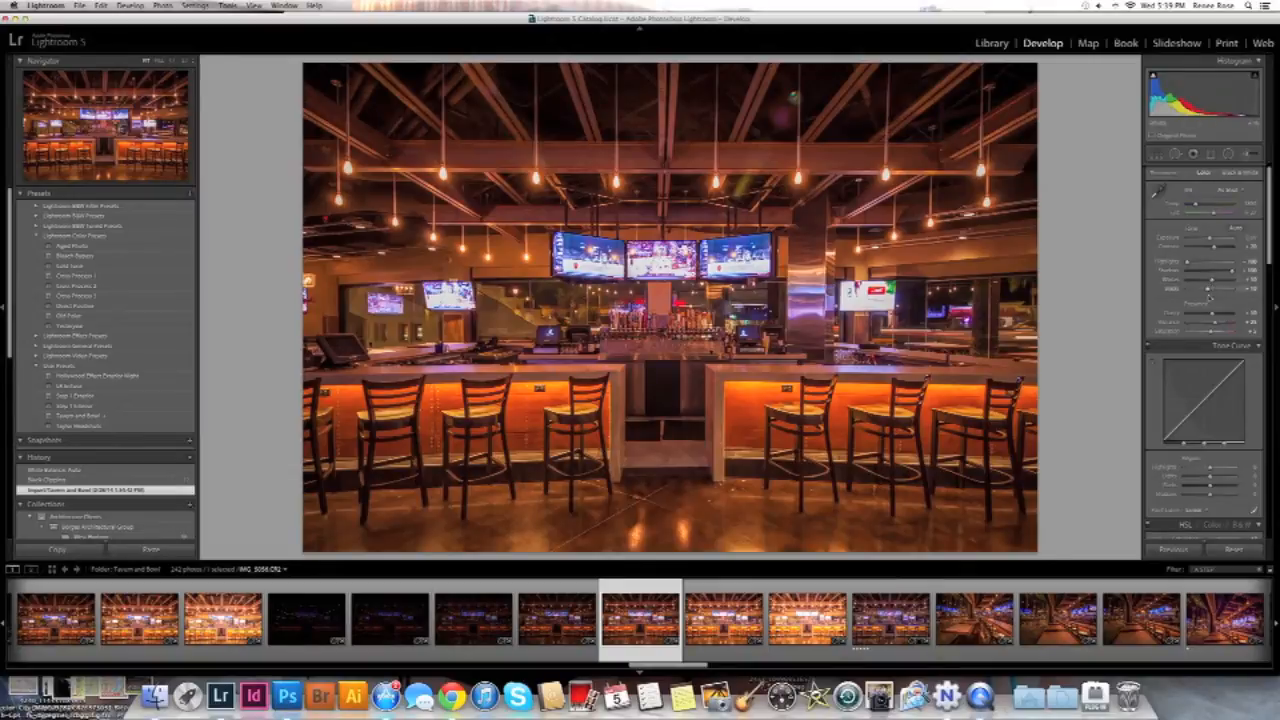
{"action": "scroll", "coordinate": [1212, 298], "scroll_direction": "down", "scroll_amount": 5}
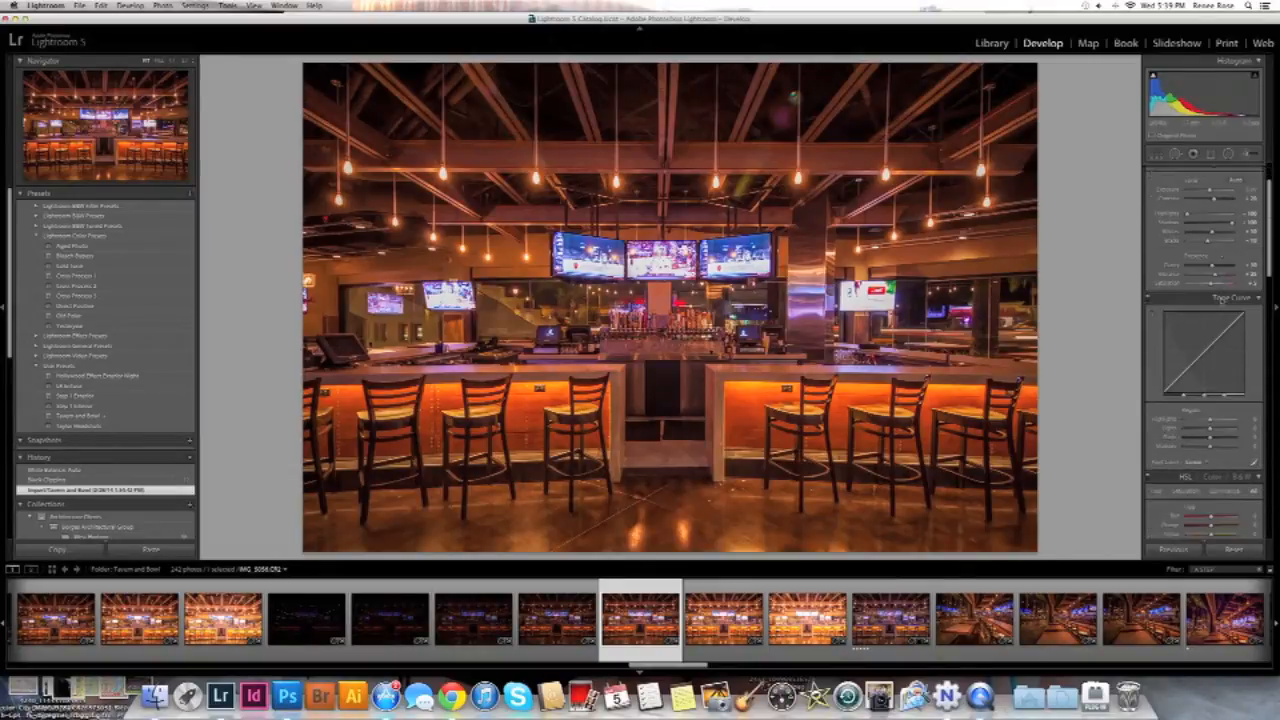
{"action": "scroll", "coordinate": [1222, 300], "scroll_direction": "down", "scroll_amount": 1}
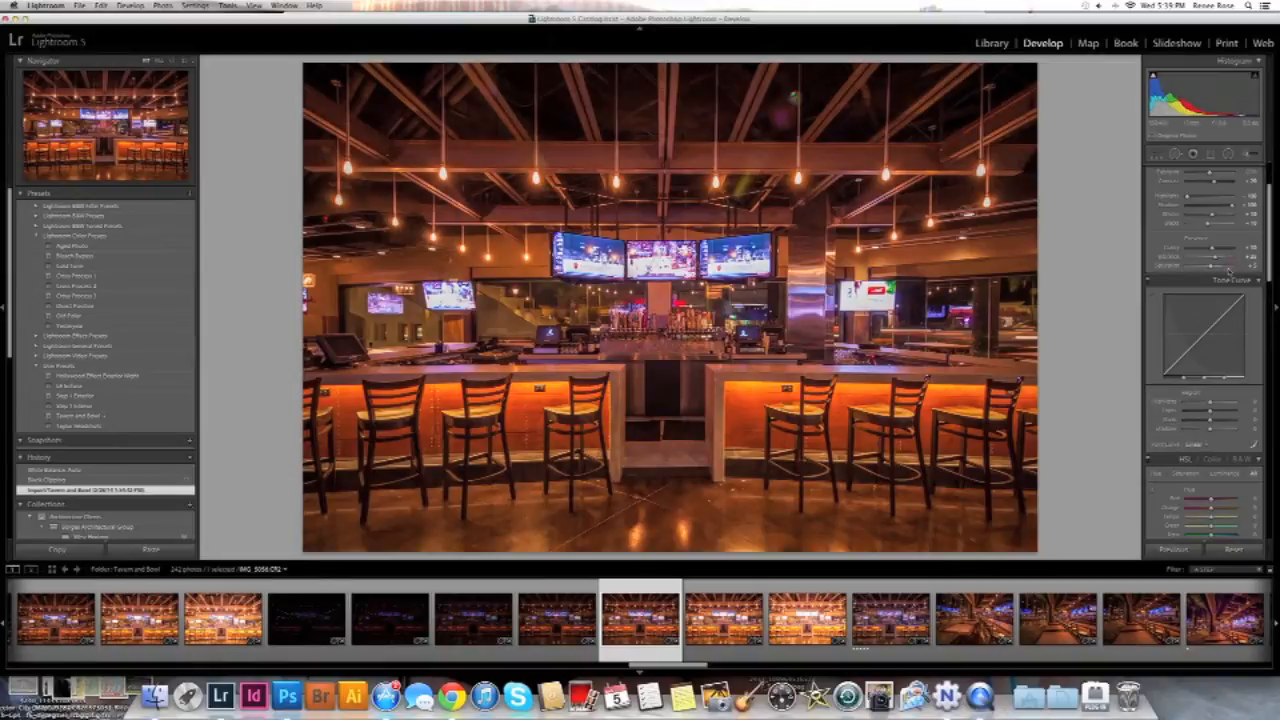
{"action": "scroll", "coordinate": [1235, 317], "scroll_direction": "down", "scroll_amount": 10}
{"action": "scroll", "coordinate": [1237, 317], "scroll_direction": "down", "scroll_amount": 10}
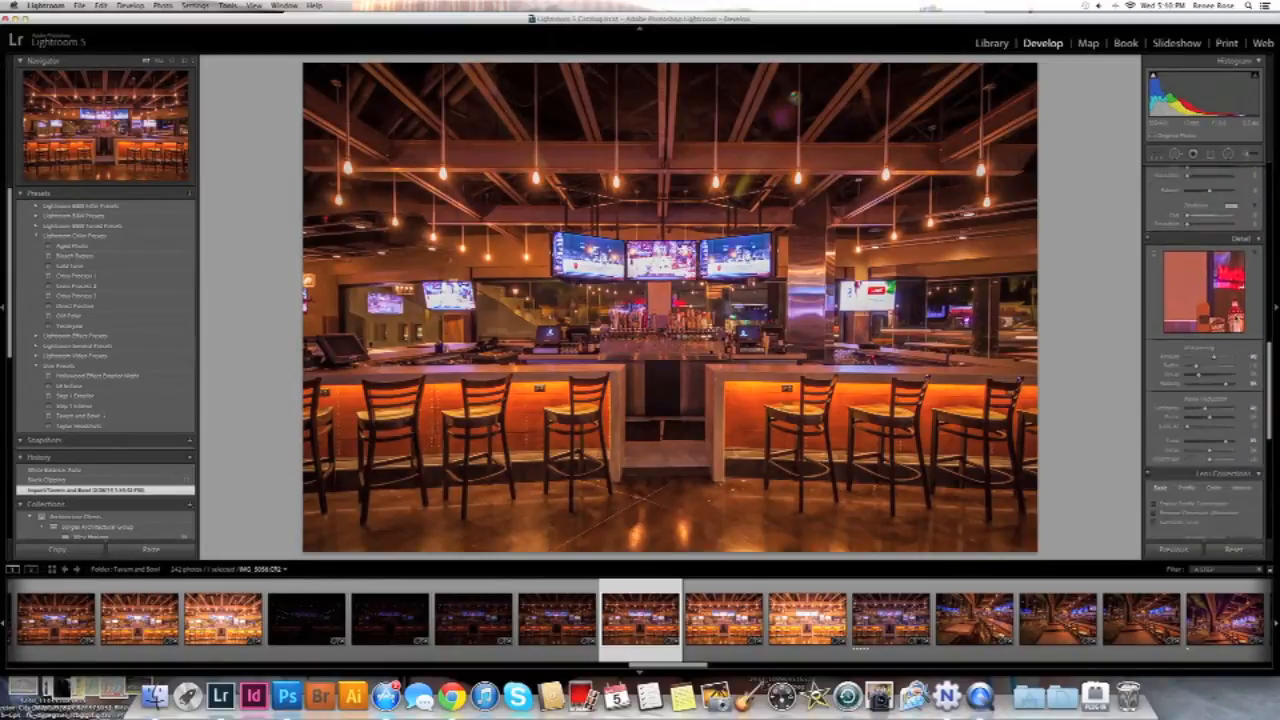
{"action": "scroll", "coordinate": [1240, 316], "scroll_direction": "down", "scroll_amount": 5}
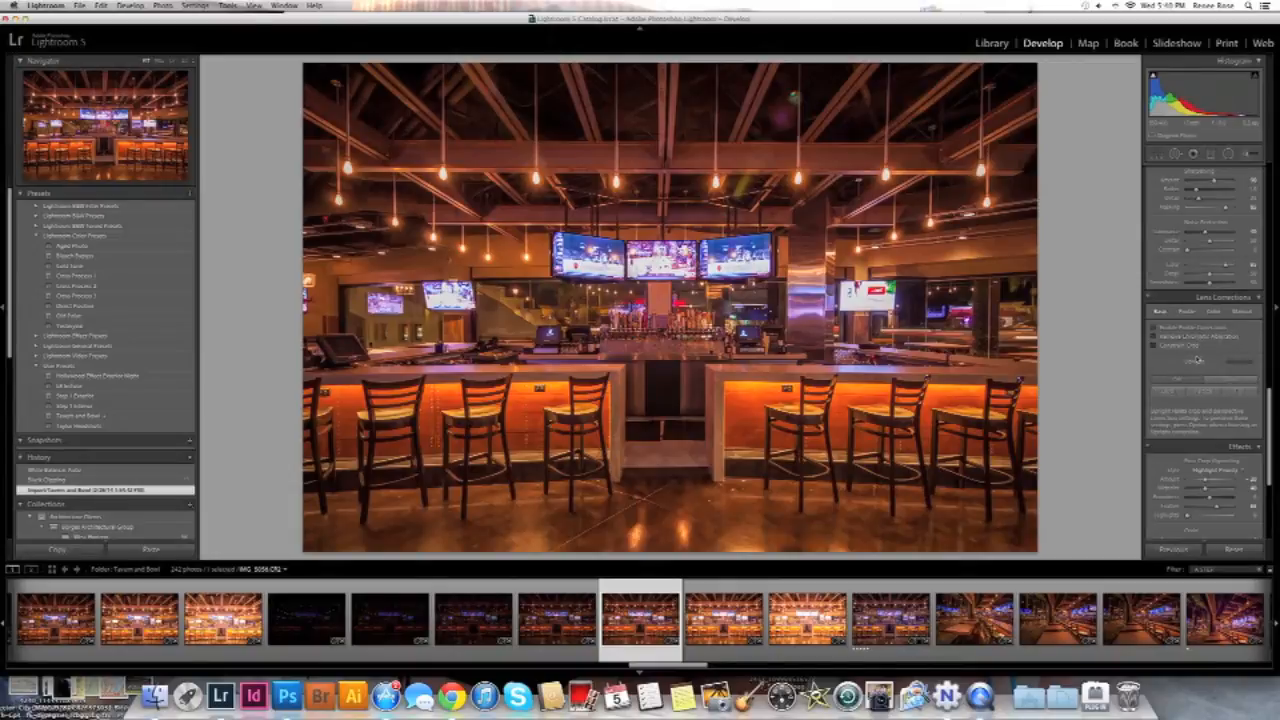
{"action": "scroll", "coordinate": [1198, 358], "scroll_direction": "down", "scroll_amount": 2}
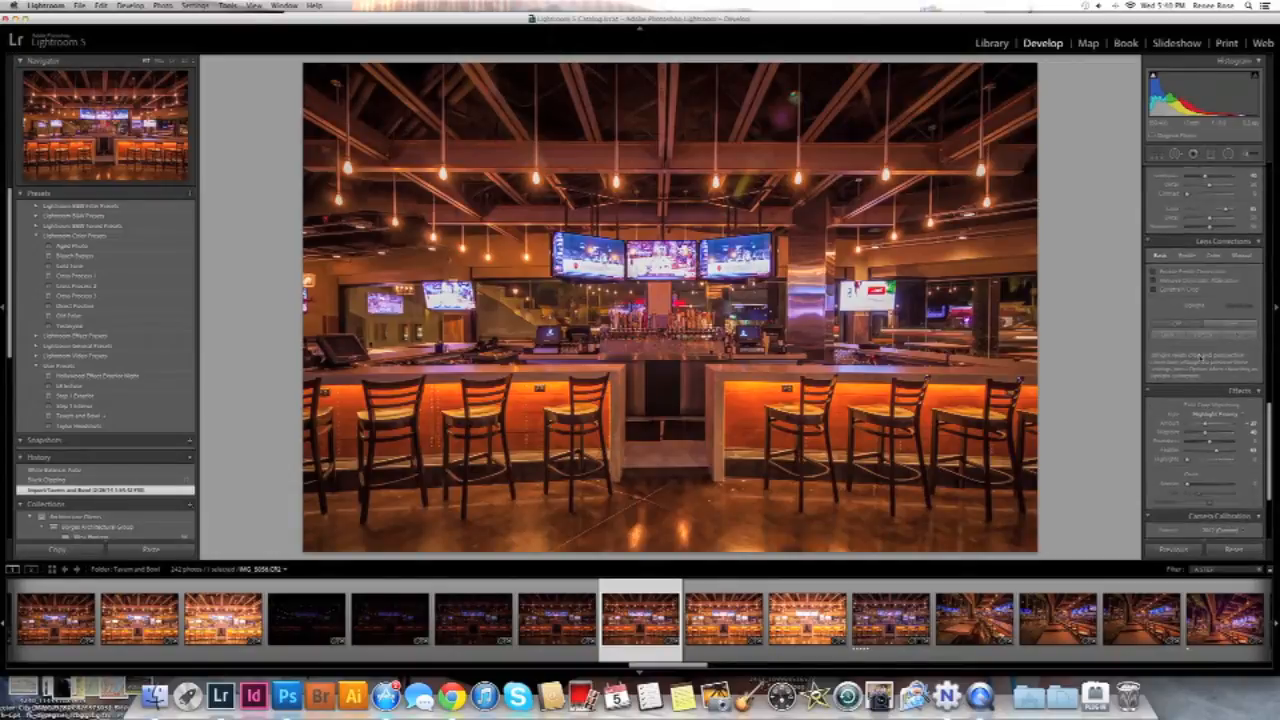
{"action": "scroll", "coordinate": [1200, 358], "scroll_direction": "down", "scroll_amount": 1}
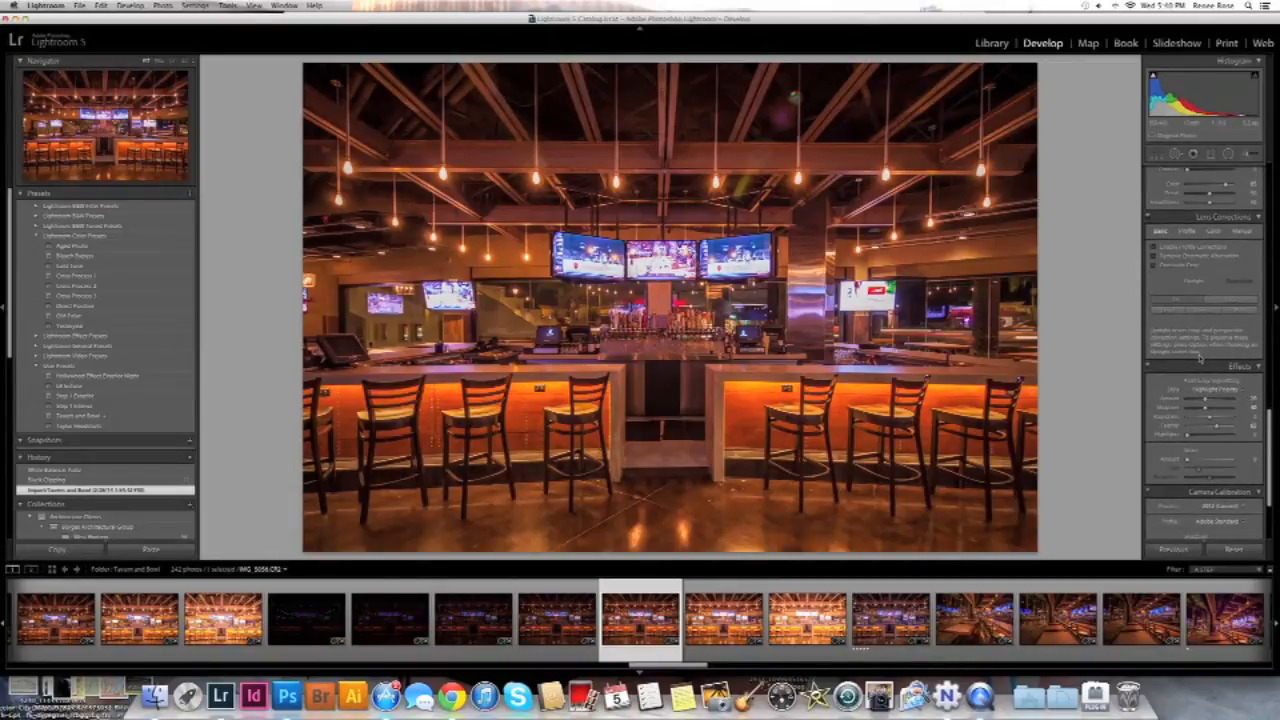
{"action": "scroll", "coordinate": [1200, 358], "scroll_direction": "down", "scroll_amount": 5}
{"action": "scroll", "coordinate": [1201, 358], "scroll_direction": "up", "scroll_amount": 6}
{"action": "scroll", "coordinate": [1200, 352], "scroll_direction": "up", "scroll_amount": 1}
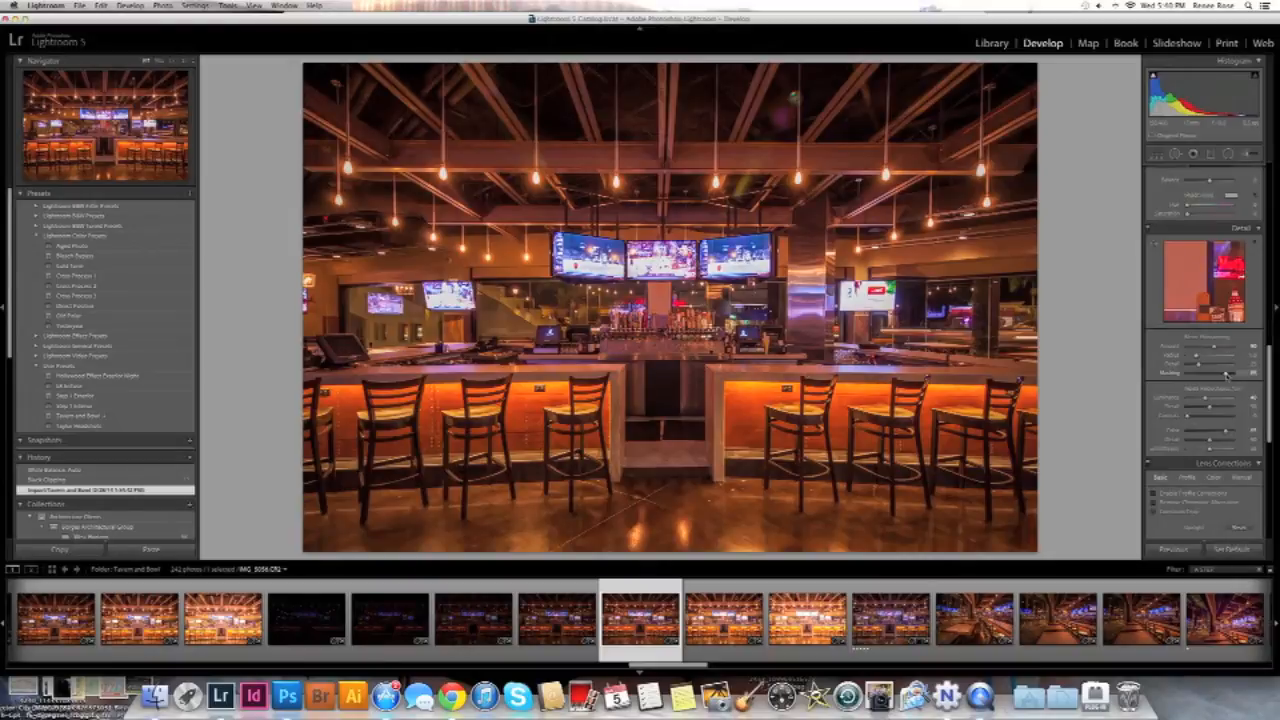
Check the sharpening mask and lower the middle exposure's Luminance noise reduction.
{"action": "left_click", "coordinate": [1226, 373], "text": "alt"}
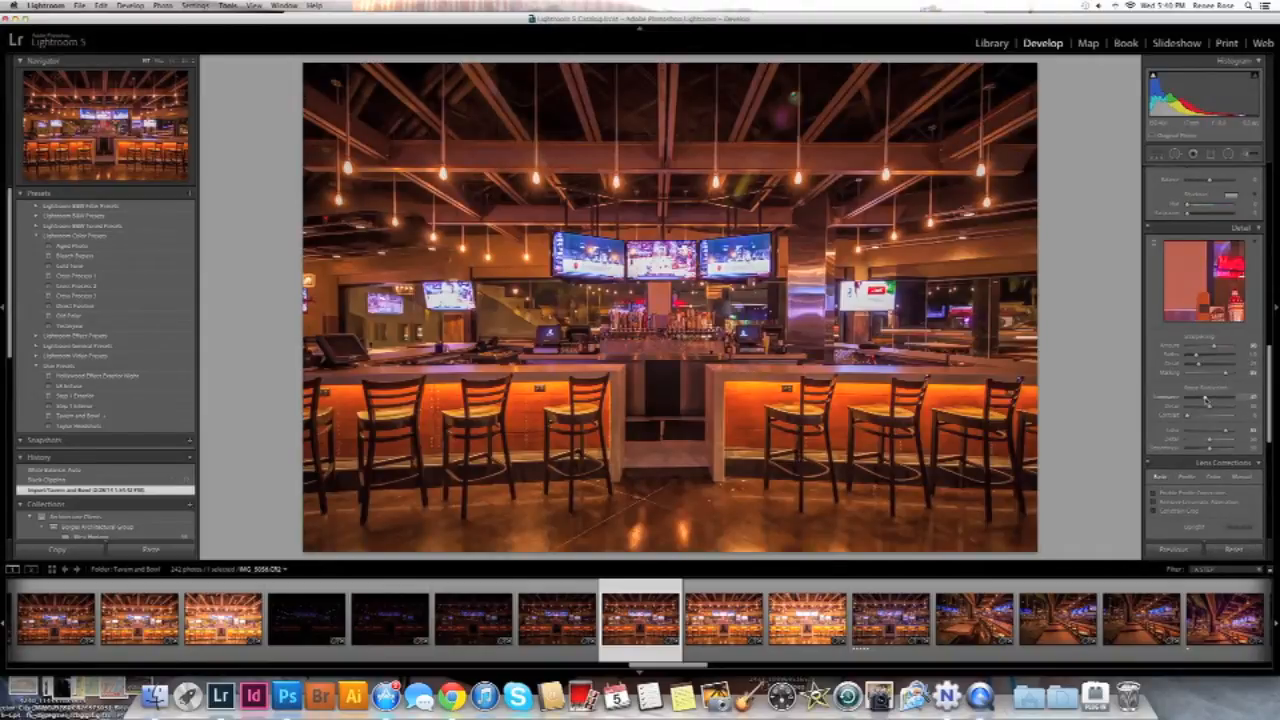
{"action": "left_click", "coordinate": [1205, 399]}
{"action": "left_click_drag", "start_coordinate": [1205, 399], "coordinate": [1197, 398]}
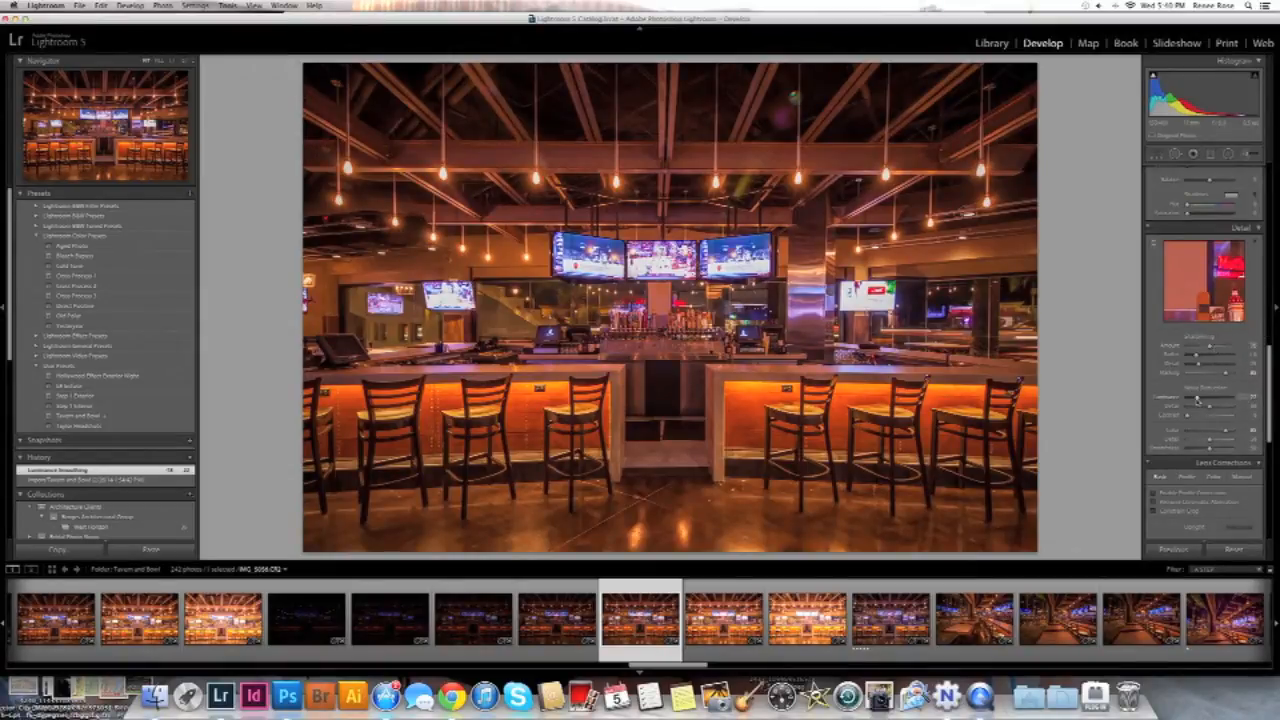
Set the middle exposure's Sharpening Amount to 90 and raise its Luminance noise reduction.
{"action": "left_click", "coordinate": [1209, 346]}
{"action": "left_click", "coordinate": [1250, 346]}
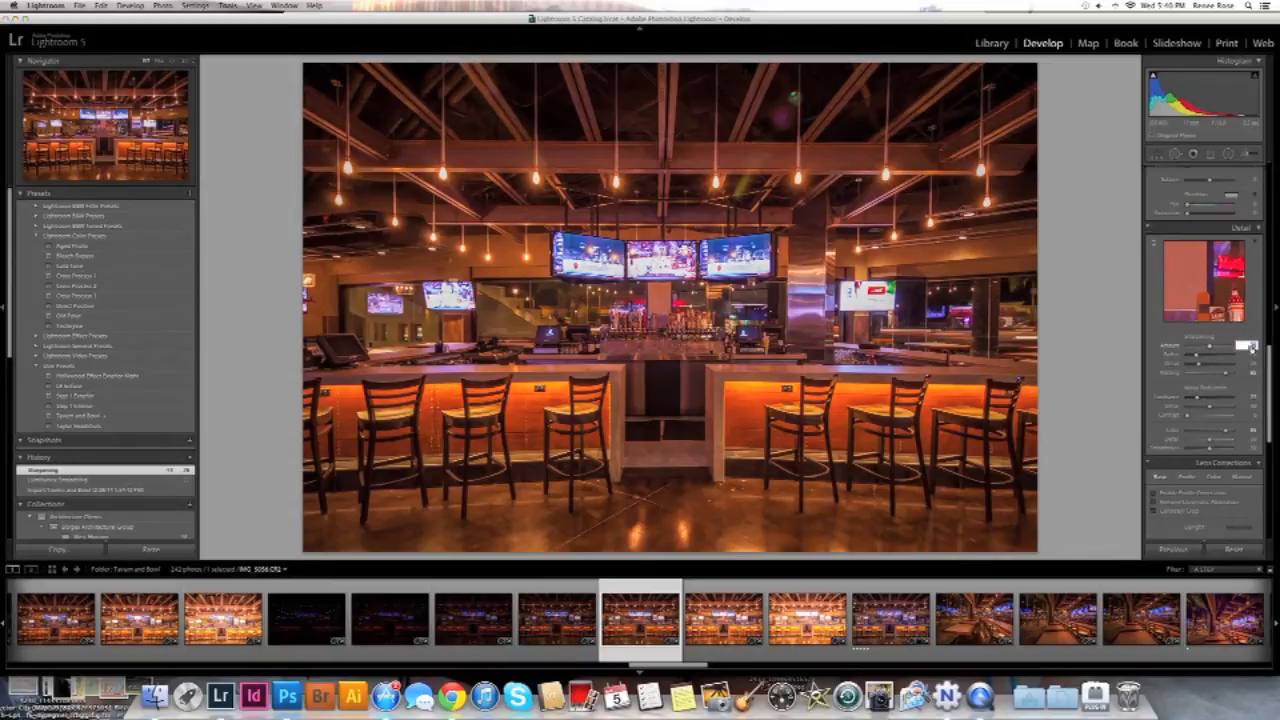
{"action": "type", "text": "90"}
{"action": "left_click_drag", "start_coordinate": [1197, 398], "coordinate": [1200, 398]}
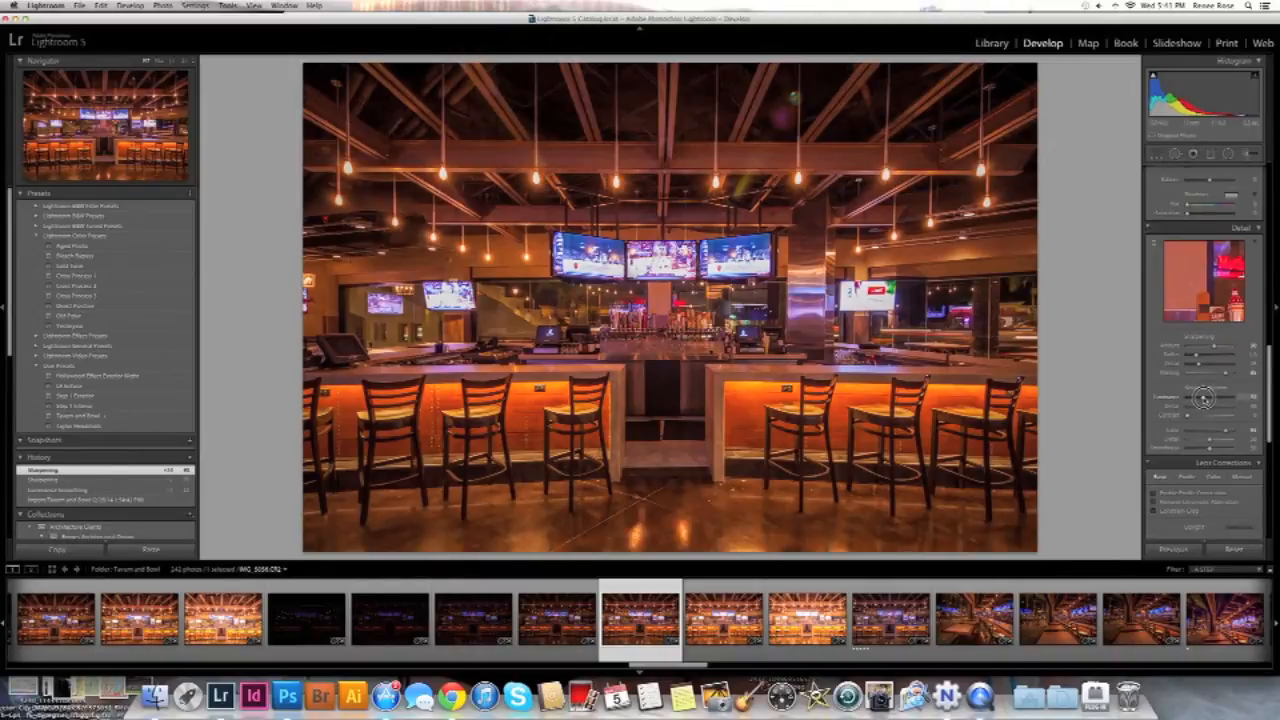
{"action": "left_click_drag", "start_coordinate": [1206, 399], "coordinate": [1205, 399]}
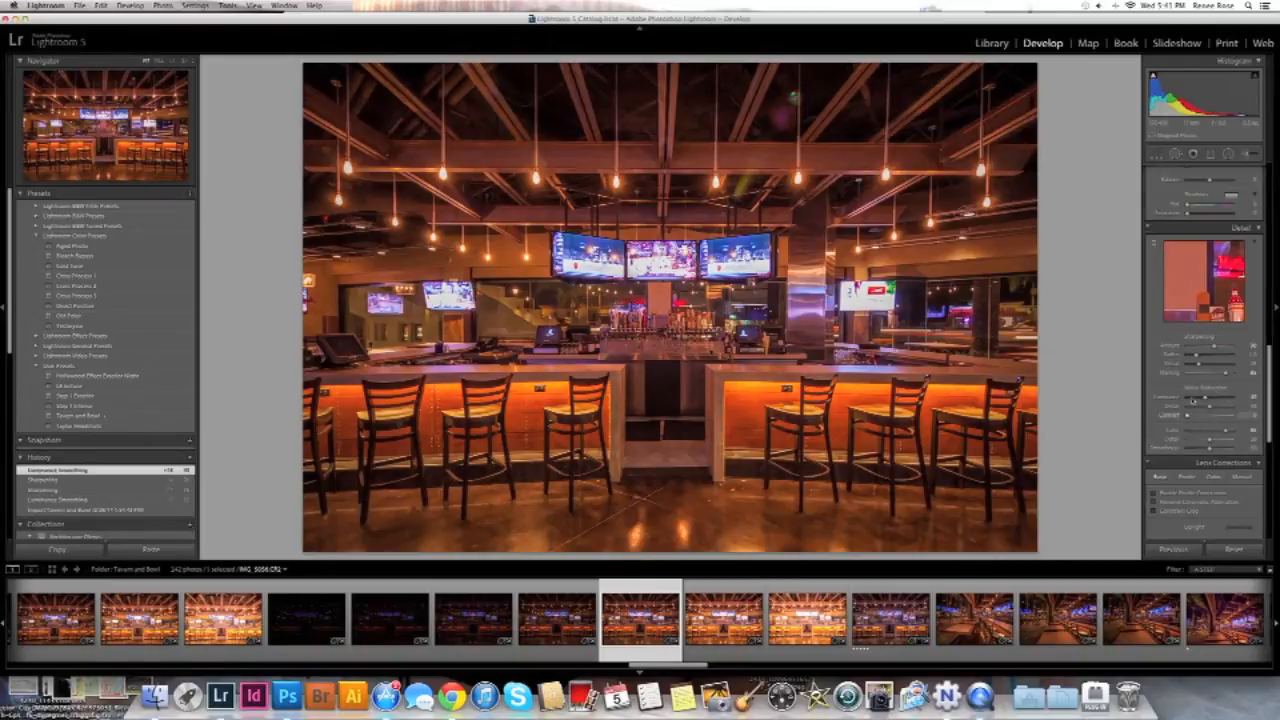
Check the next darker frame for comparison, and set the middle exposure's white balance to Auto.
{"action": "scroll", "coordinate": [1194, 400], "scroll_direction": "up", "scroll_amount": 6}
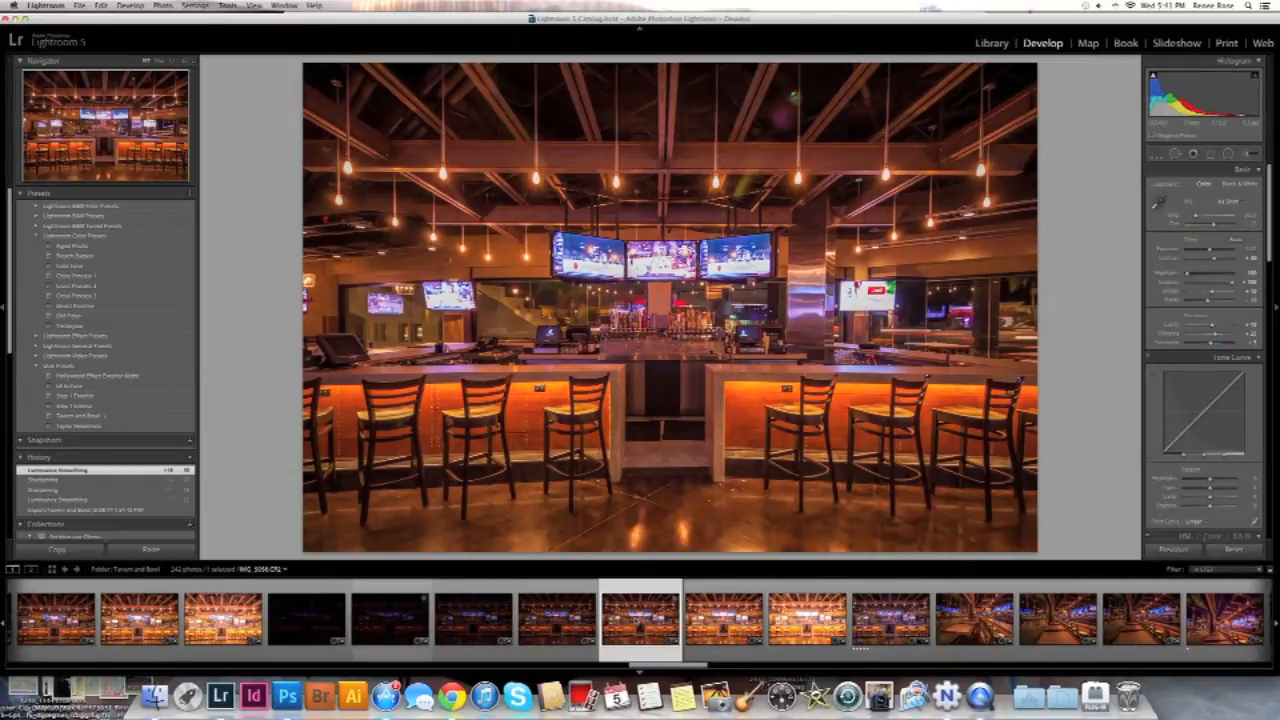
{"action": "left_click", "coordinate": [563, 632]}
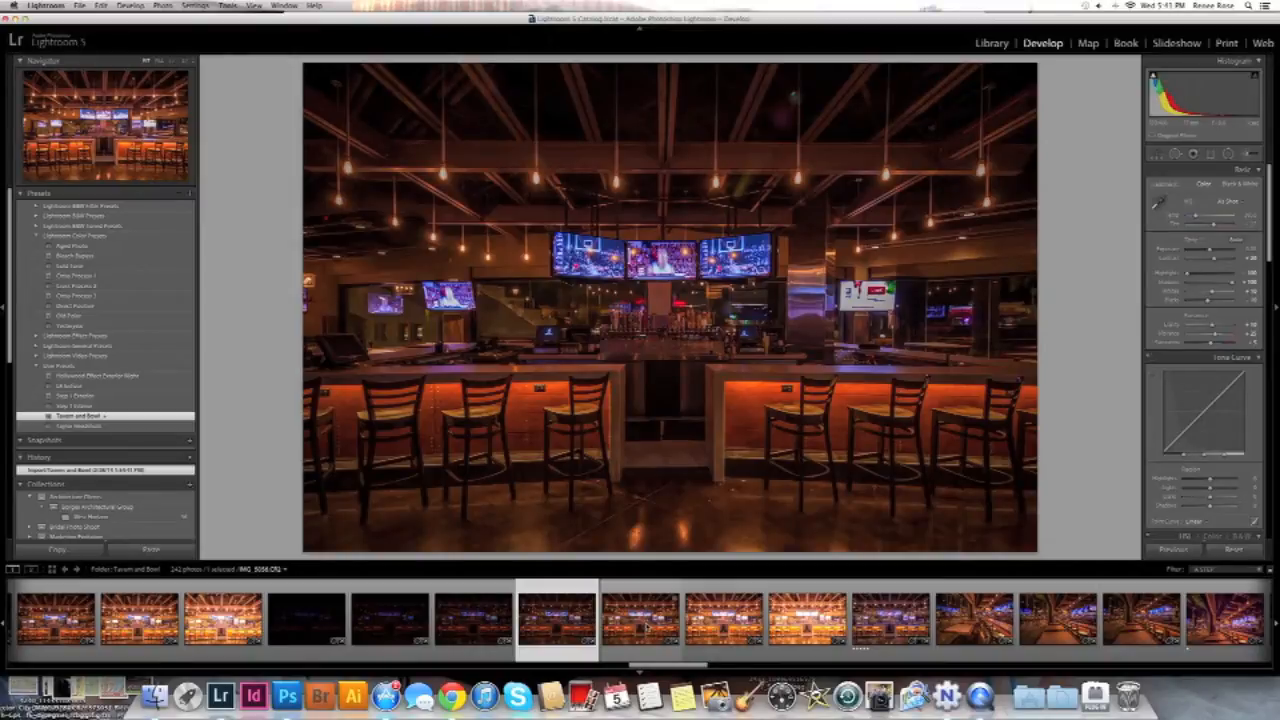
{"action": "left_click", "coordinate": [645, 628]}
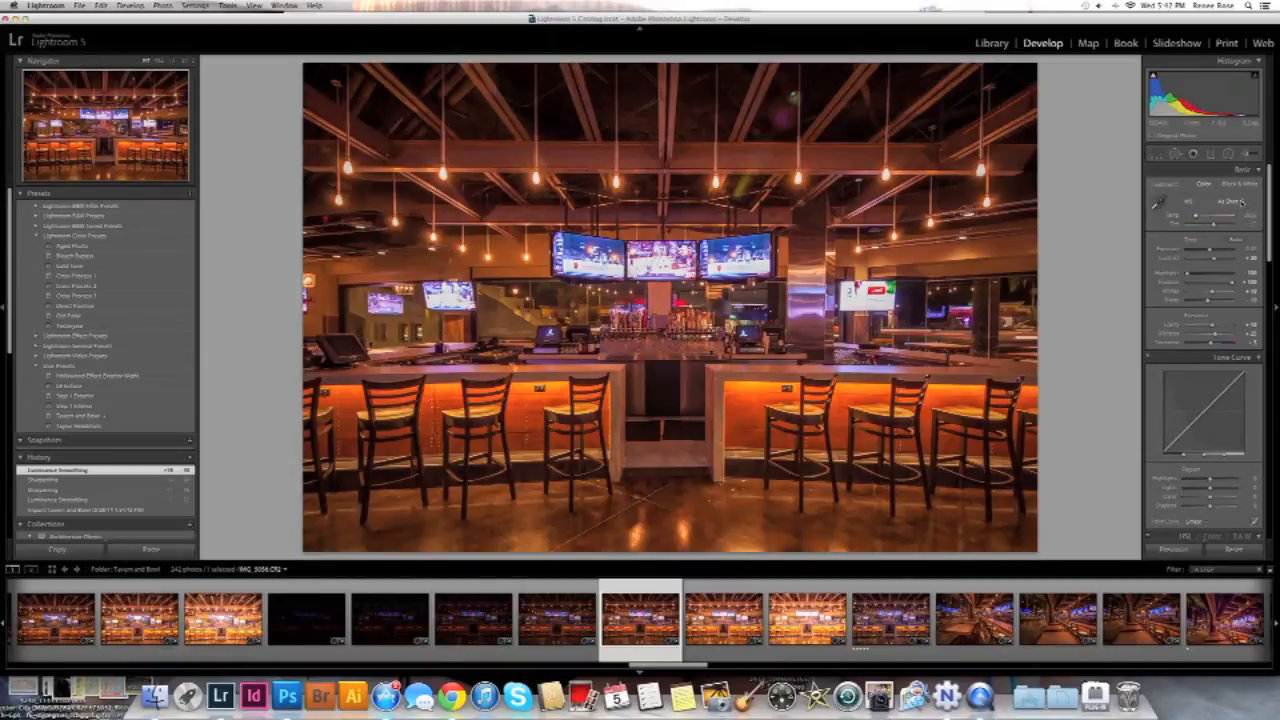
{"action": "left_click", "coordinate": [1240, 202]}
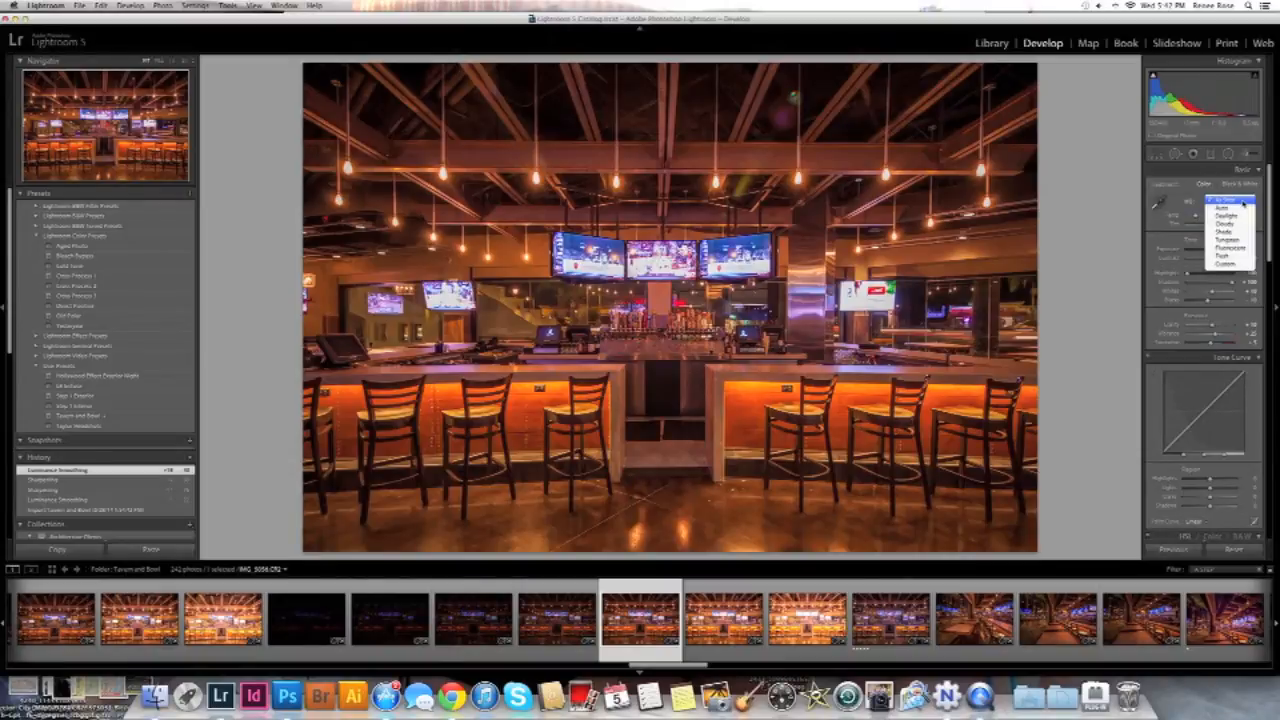
{"action": "left_click", "coordinate": [1237, 209]}
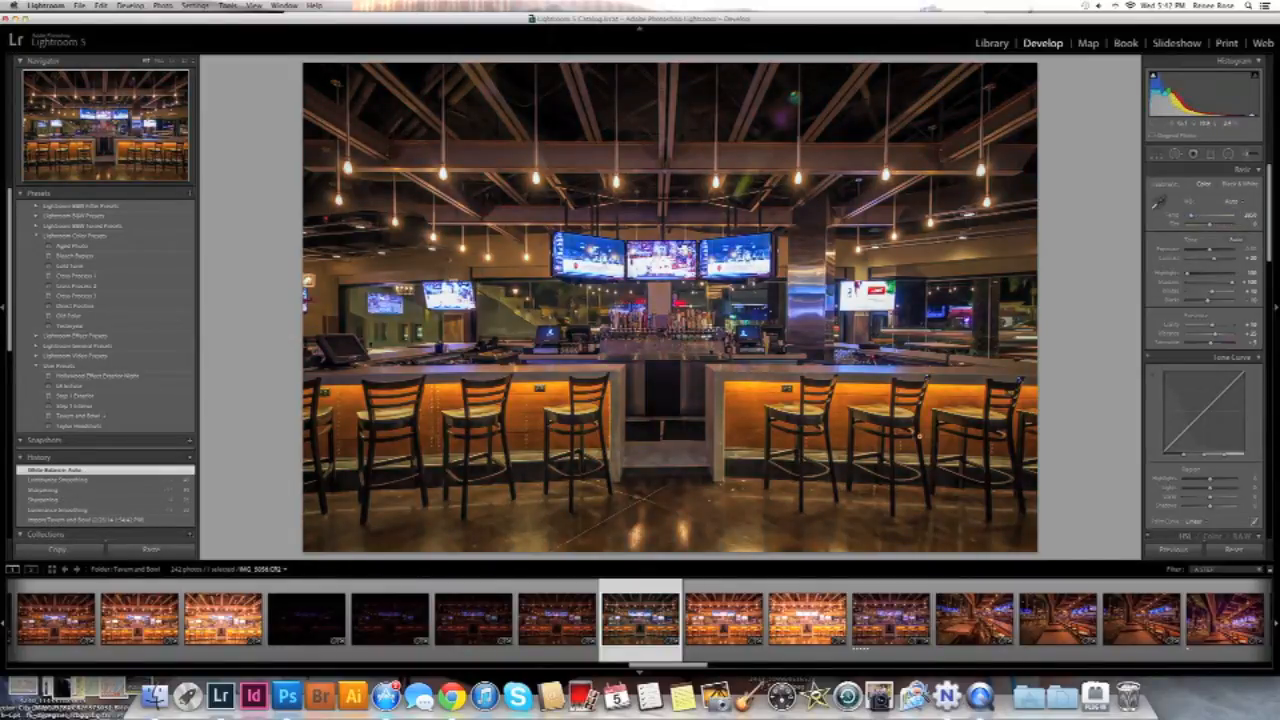
View the finished starred photo for reference, and synchronize the white balance from the middle exposure to the brightest frame.
{"action": "left_click", "coordinate": [888, 630]}
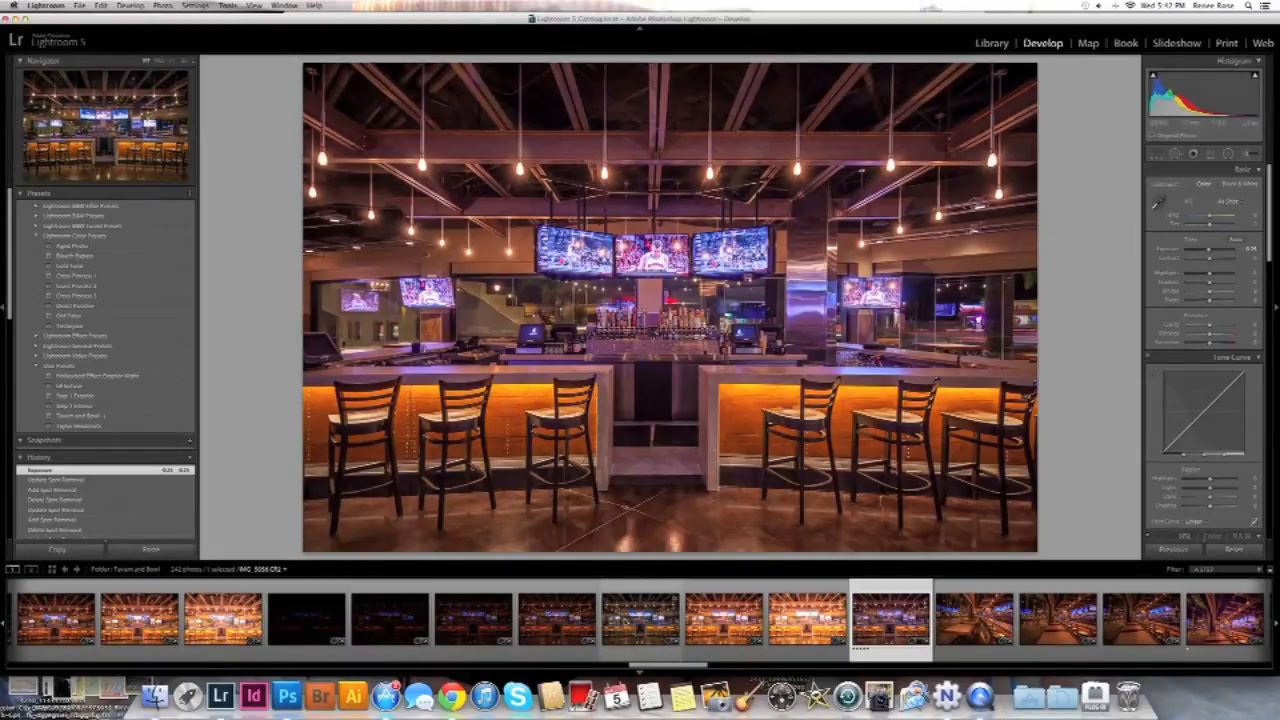
{"action": "left_click", "coordinate": [624, 621]}
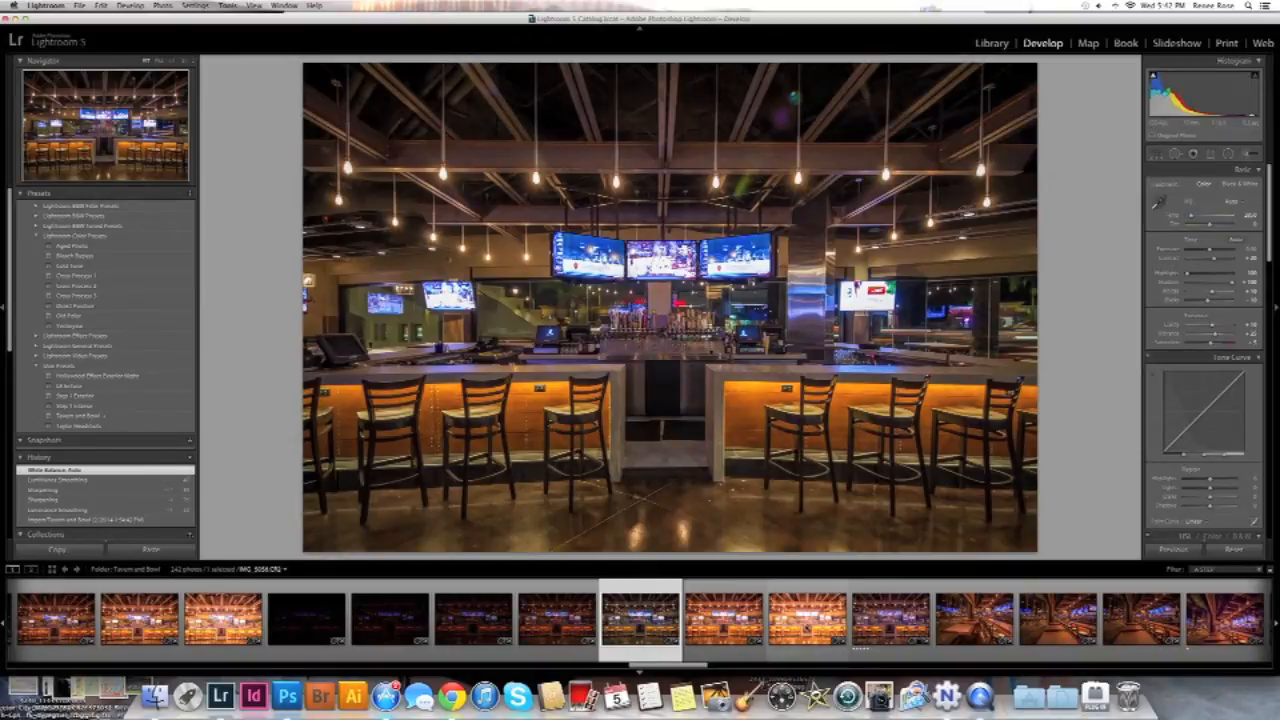
{"action": "left_click", "coordinate": [804, 620]}
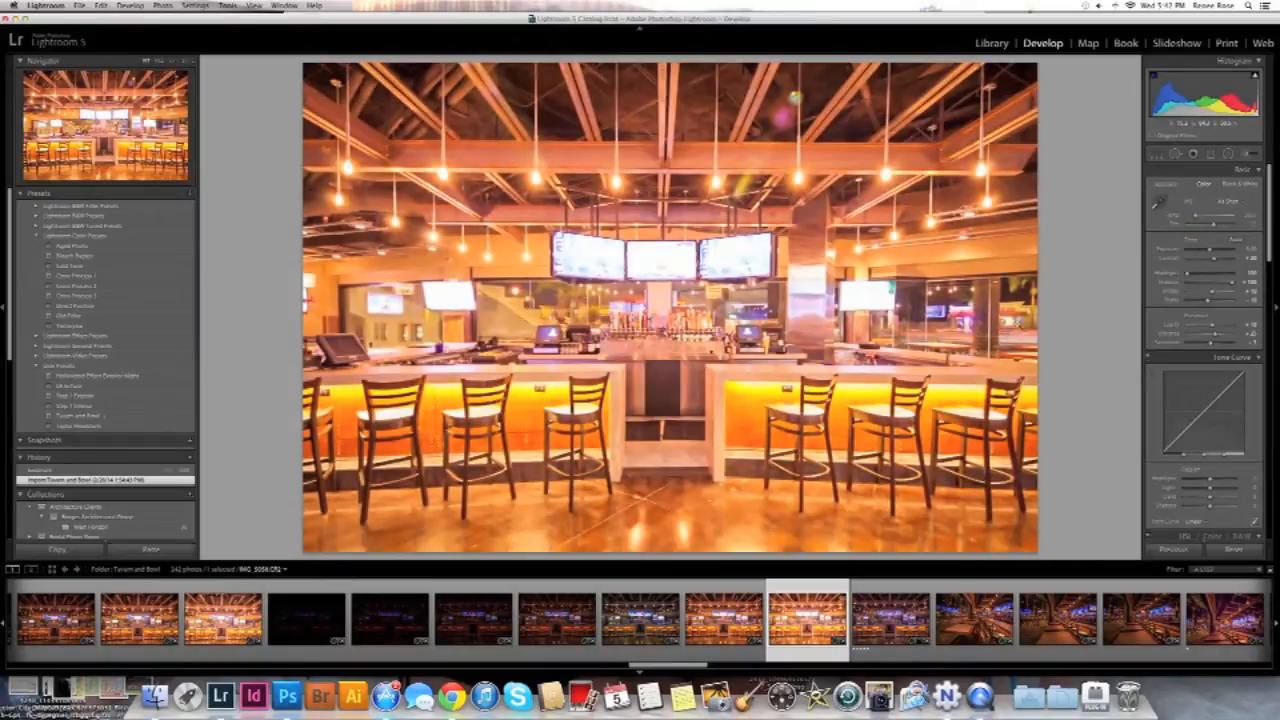
{"action": "left_click", "coordinate": [640, 620]}
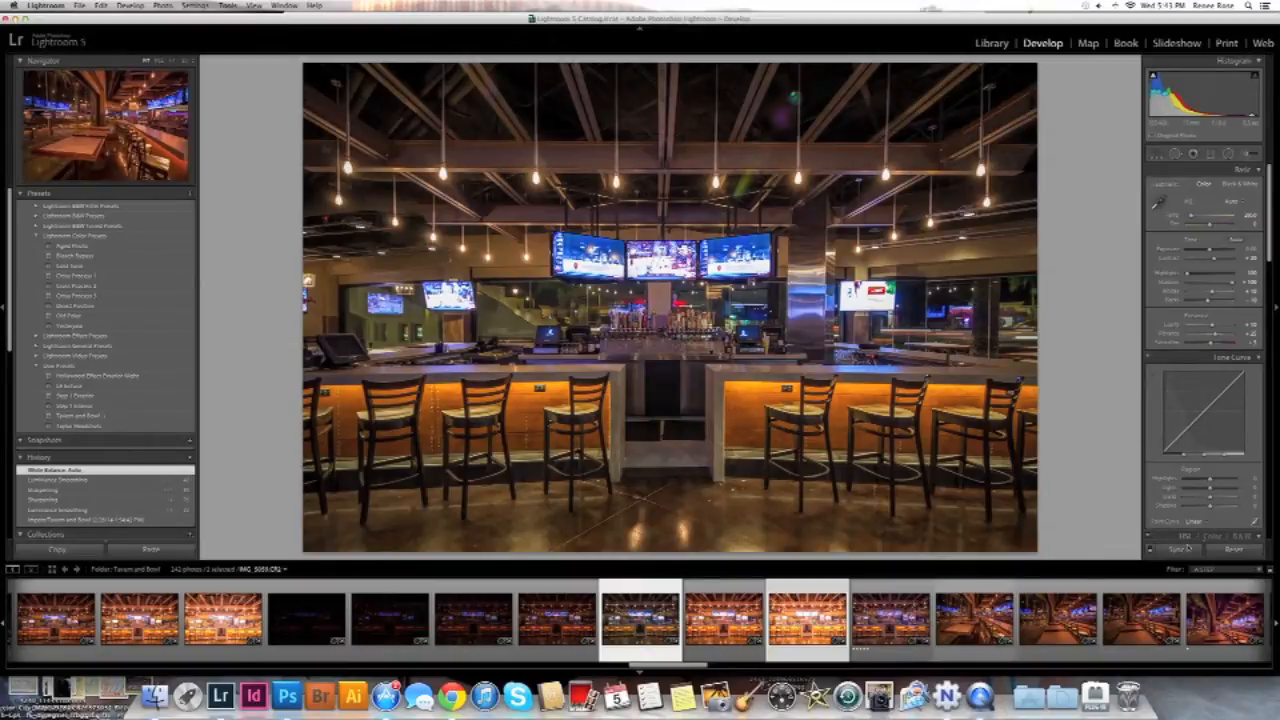
{"action": "left_click", "coordinate": [1176, 549]}
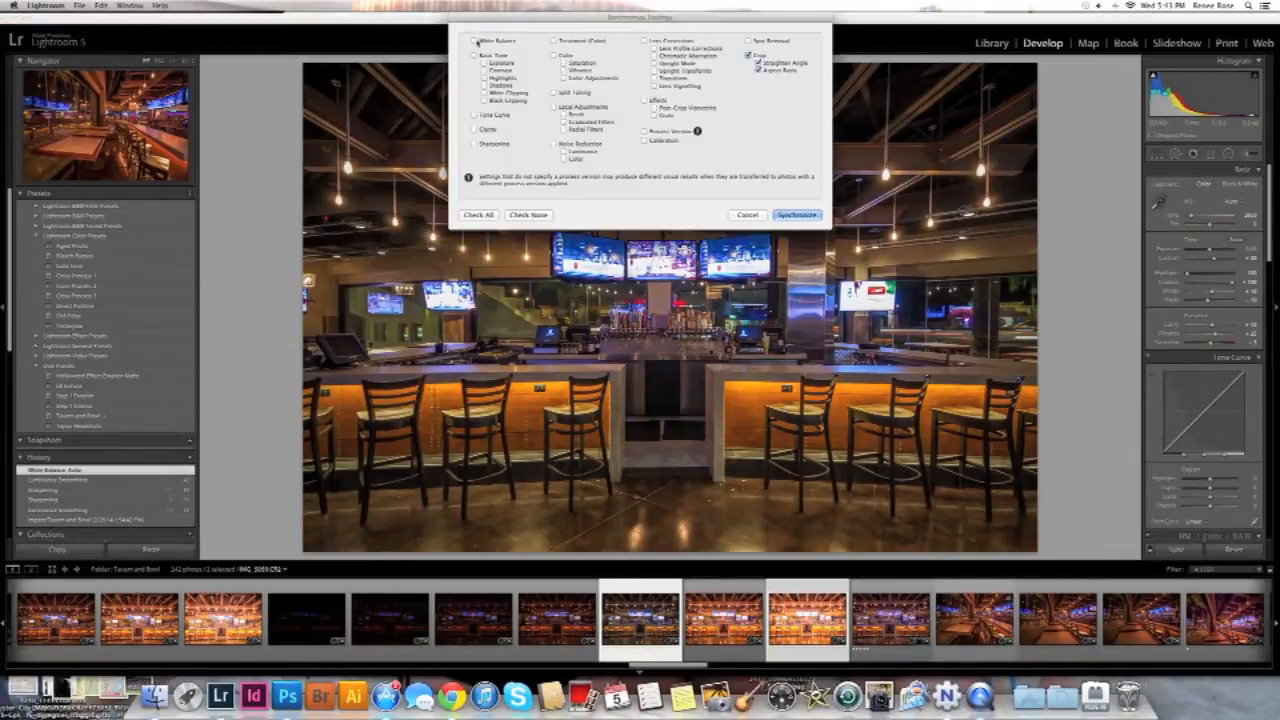
{"action": "left_click", "coordinate": [796, 215]}
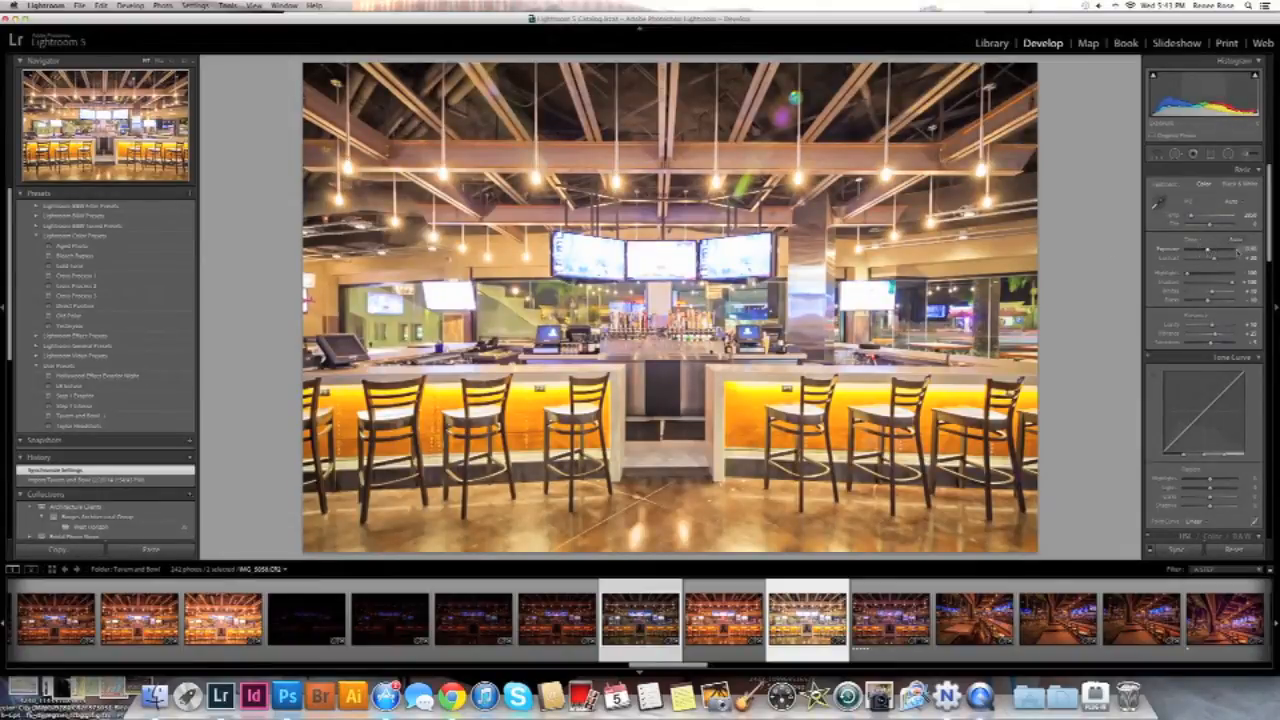
Set the brightest frame's Exposure to -2 and compare it with the middle exposure.
{"action": "left_click_drag", "start_coordinate": [1250, 251], "coordinate": [1248, 251]}
{"action": "left_click", "coordinate": [1248, 251]}
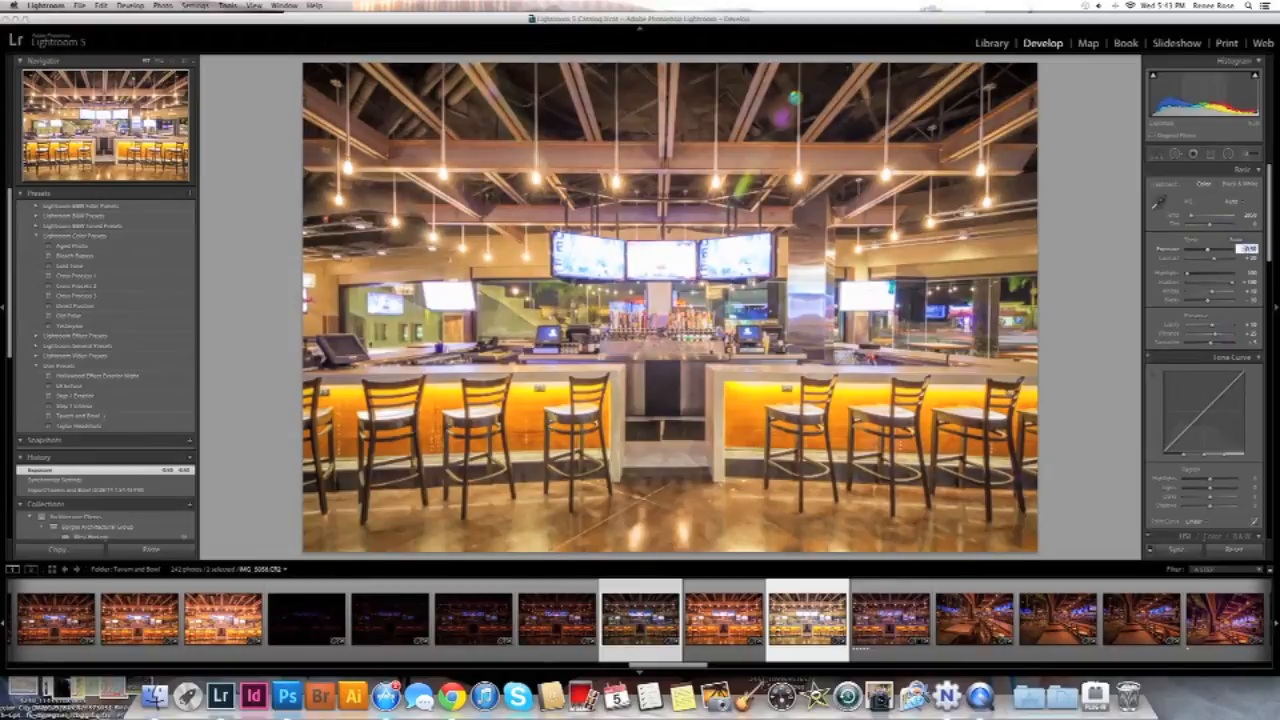
{"action": "type", "text": "-2"}
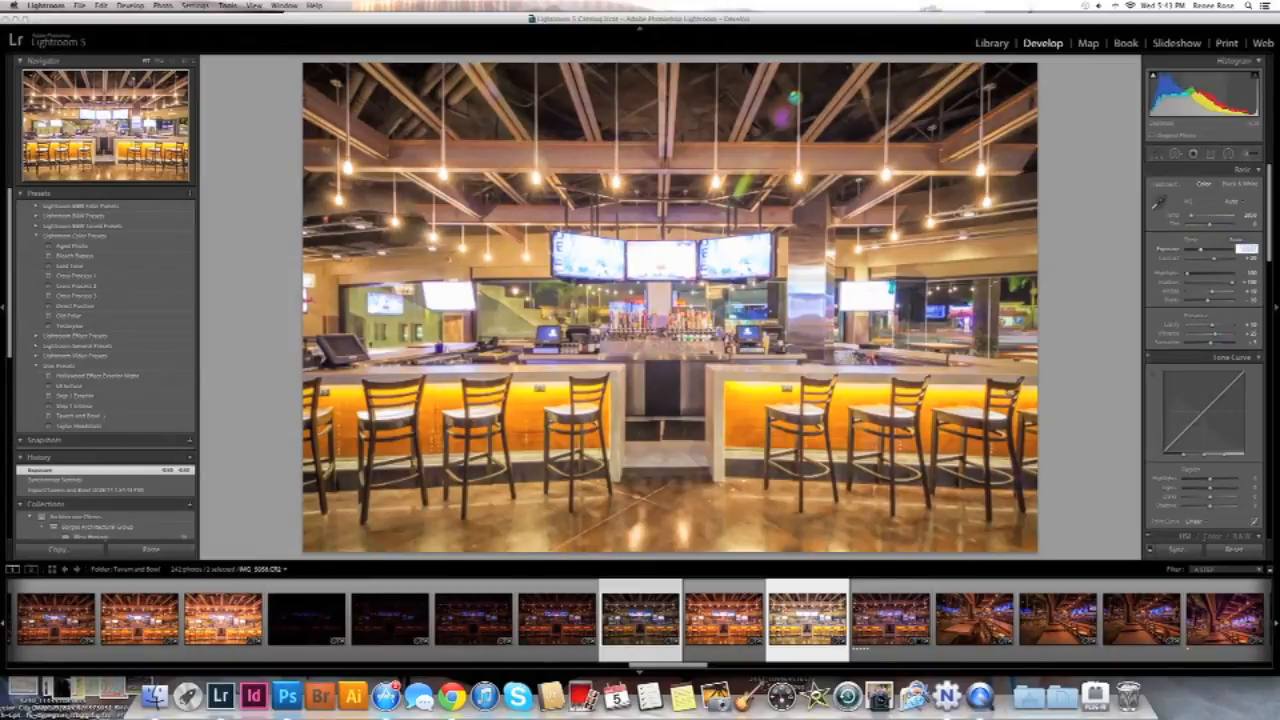
{"action": "key", "text": "Return"}
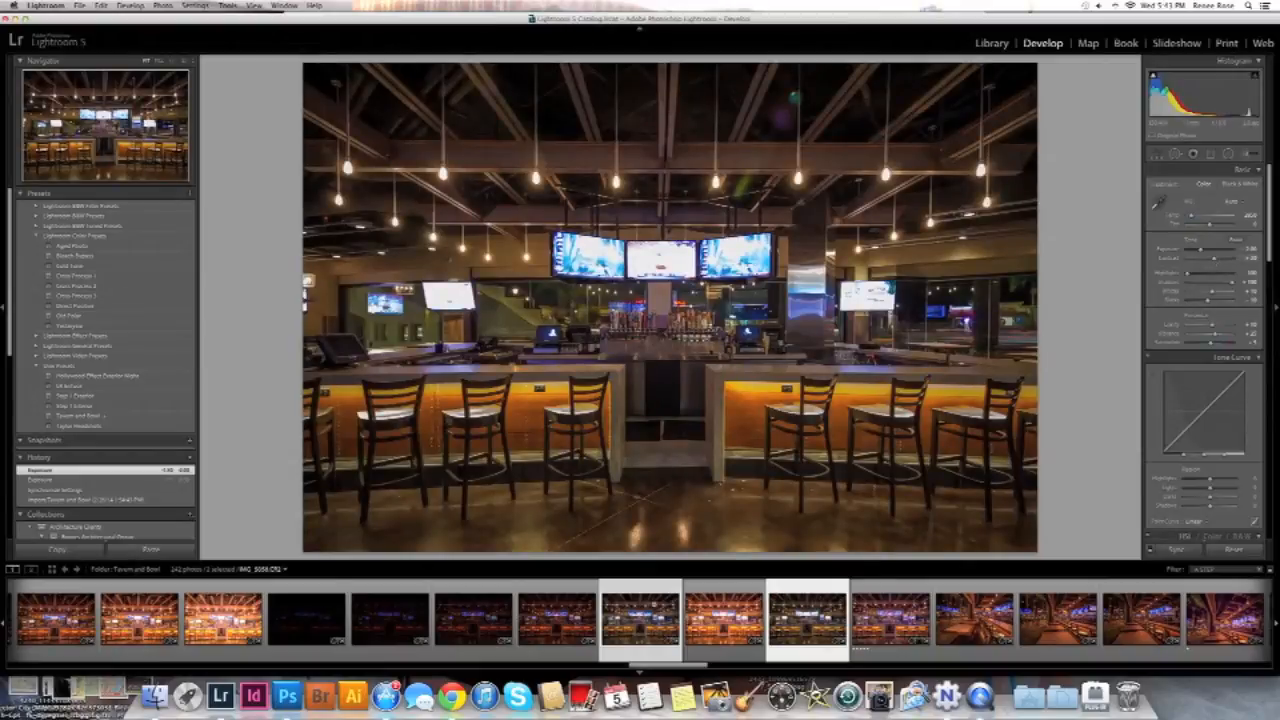
{"action": "left_click", "coordinate": [650, 632]}
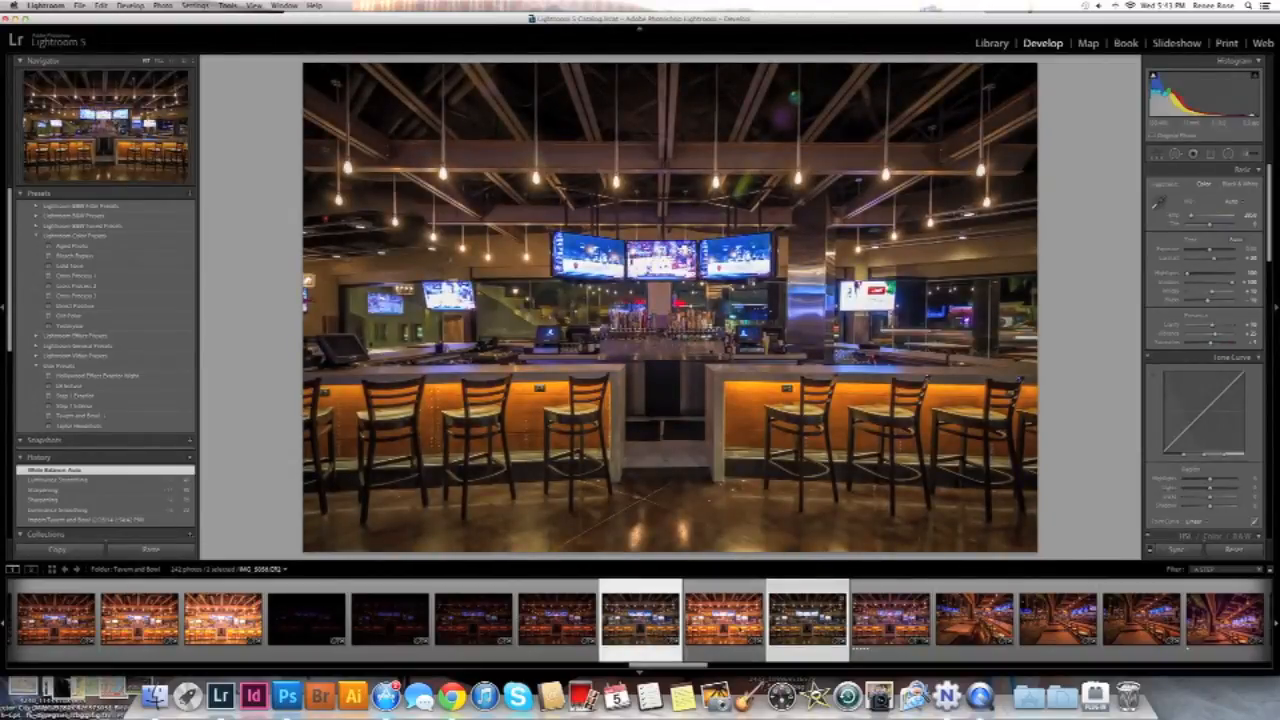
{"action": "left_click", "coordinate": [812, 626]}
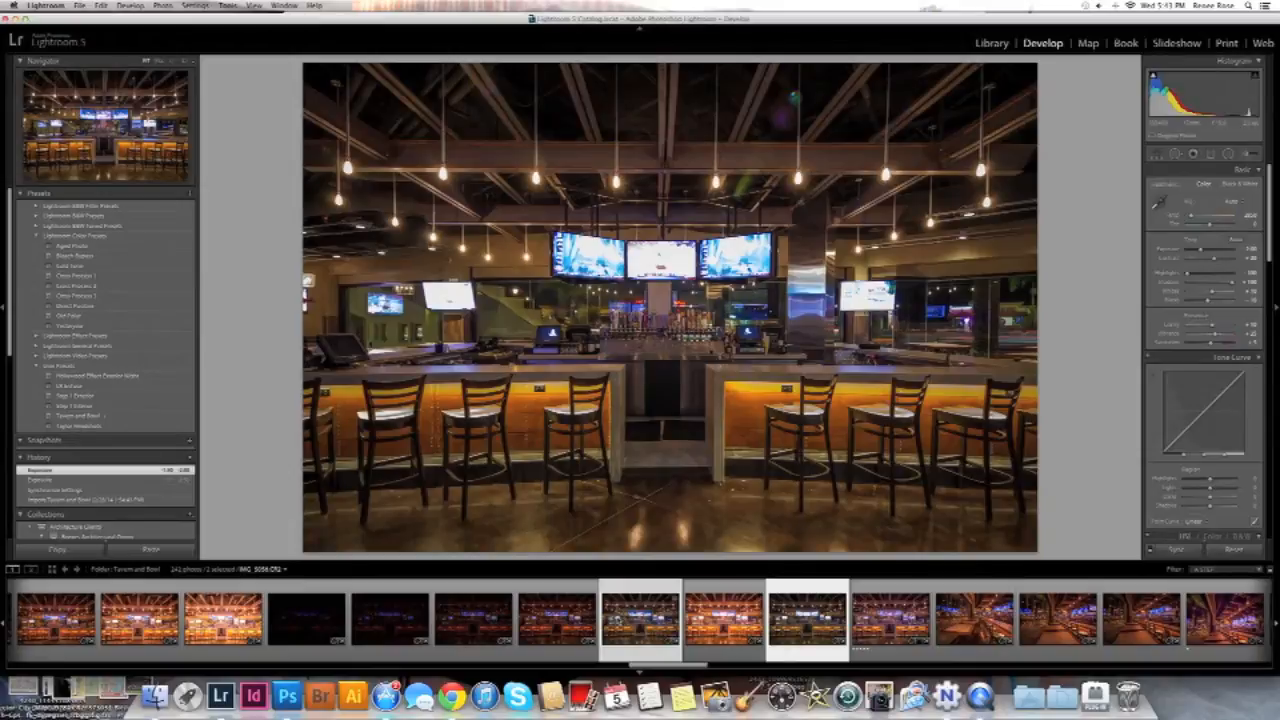
Increase the Exposure of the second-darkest bar frame until its brightness is close to the middle exposure.
{"action": "left_click", "coordinate": [396, 622]}
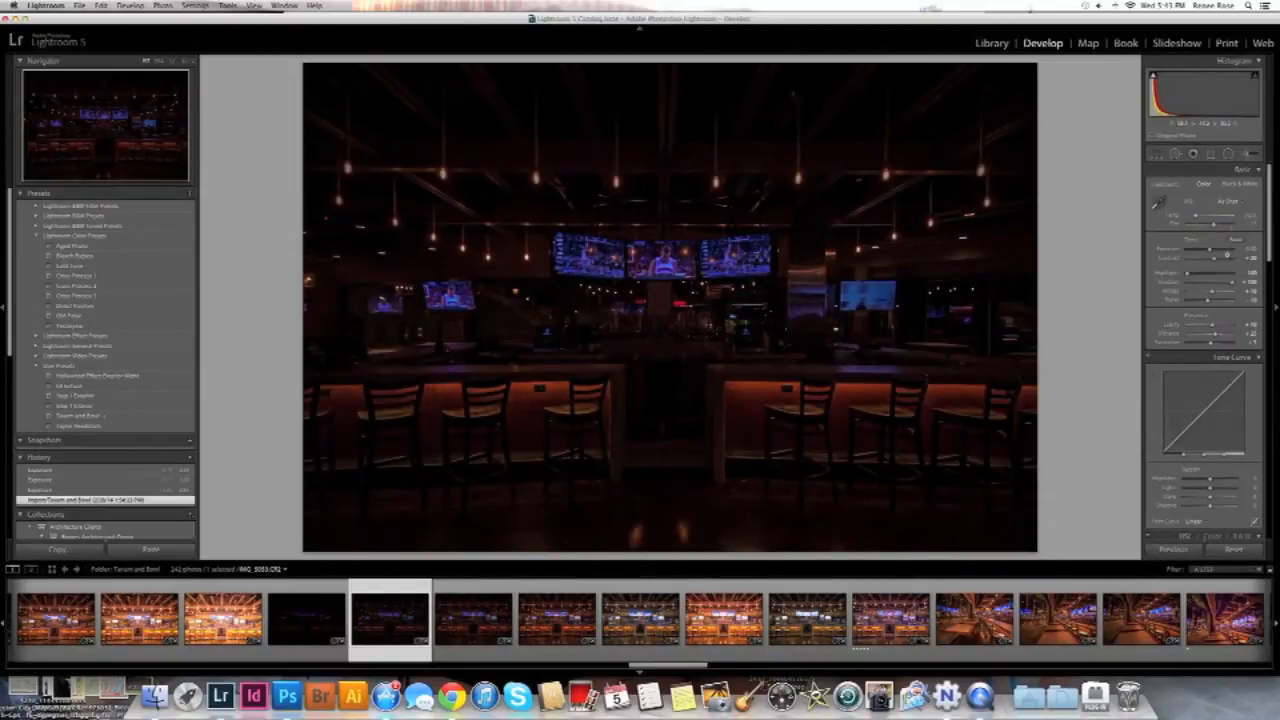
{"action": "left_click_drag", "start_coordinate": [1227, 255], "coordinate": [1220, 250]}
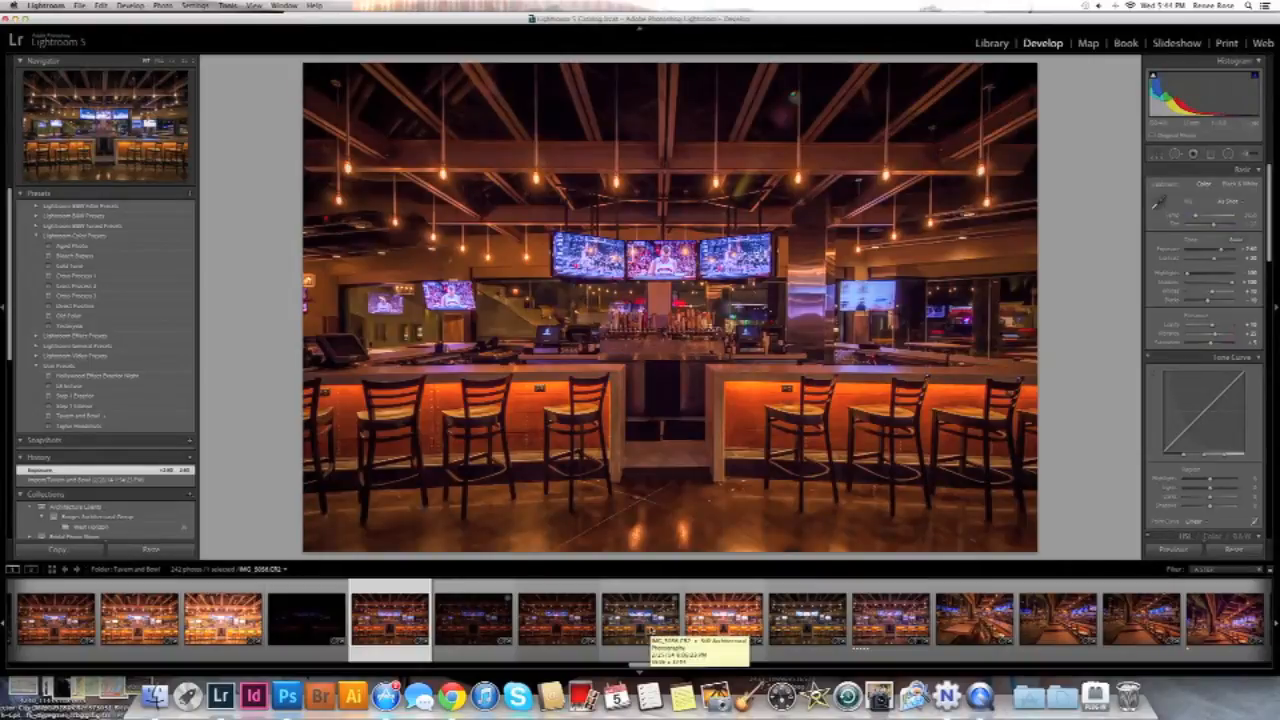
Add the other two corrected bar frames to the selection and open all three as layers in Photoshop.
{"action": "left_click", "coordinate": [648, 632], "text": "super"}
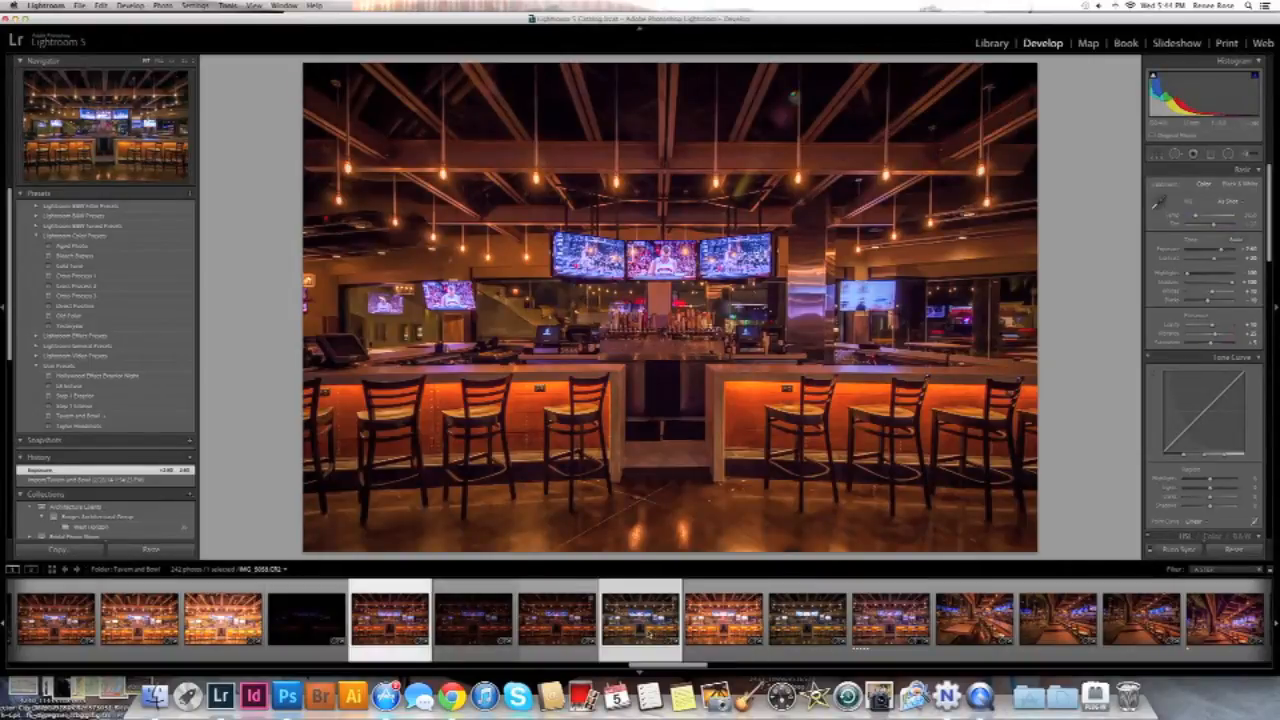
{"action": "left_click", "coordinate": [808, 632], "text": "super"}
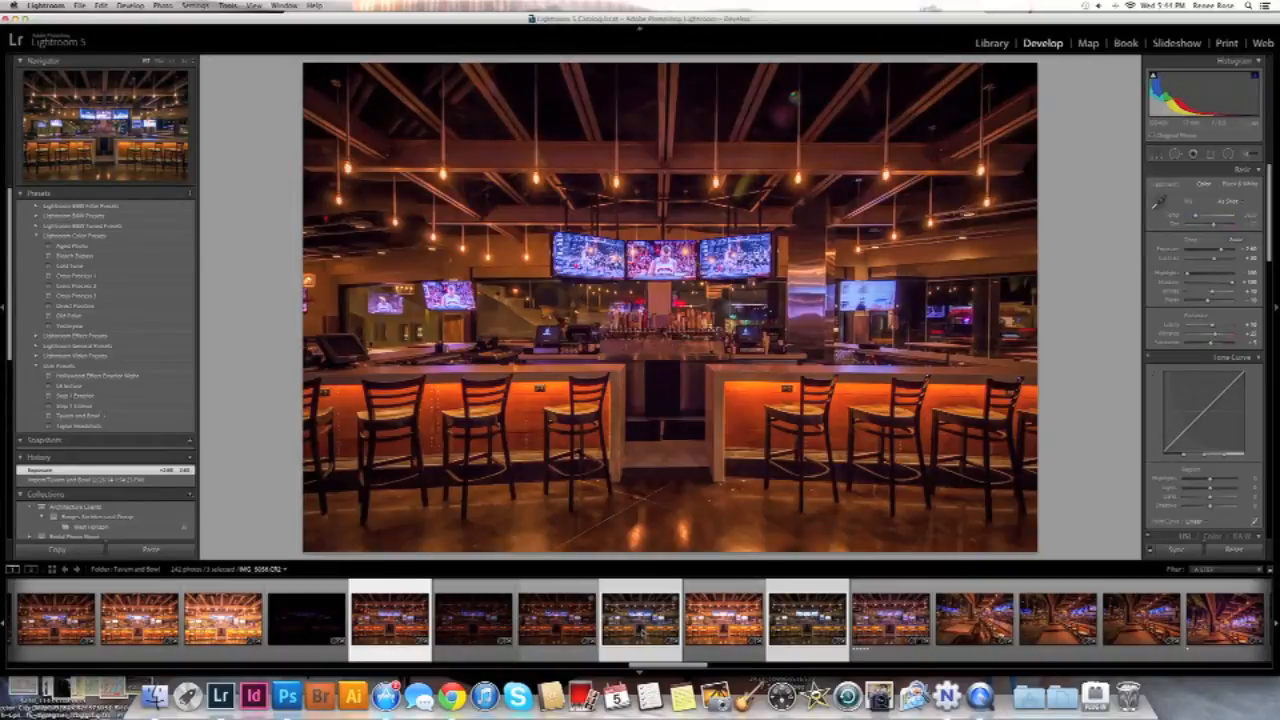
{"action": "right_click", "coordinate": [641, 631]}
{"action": "mouse_move", "coordinate": [725, 461]}
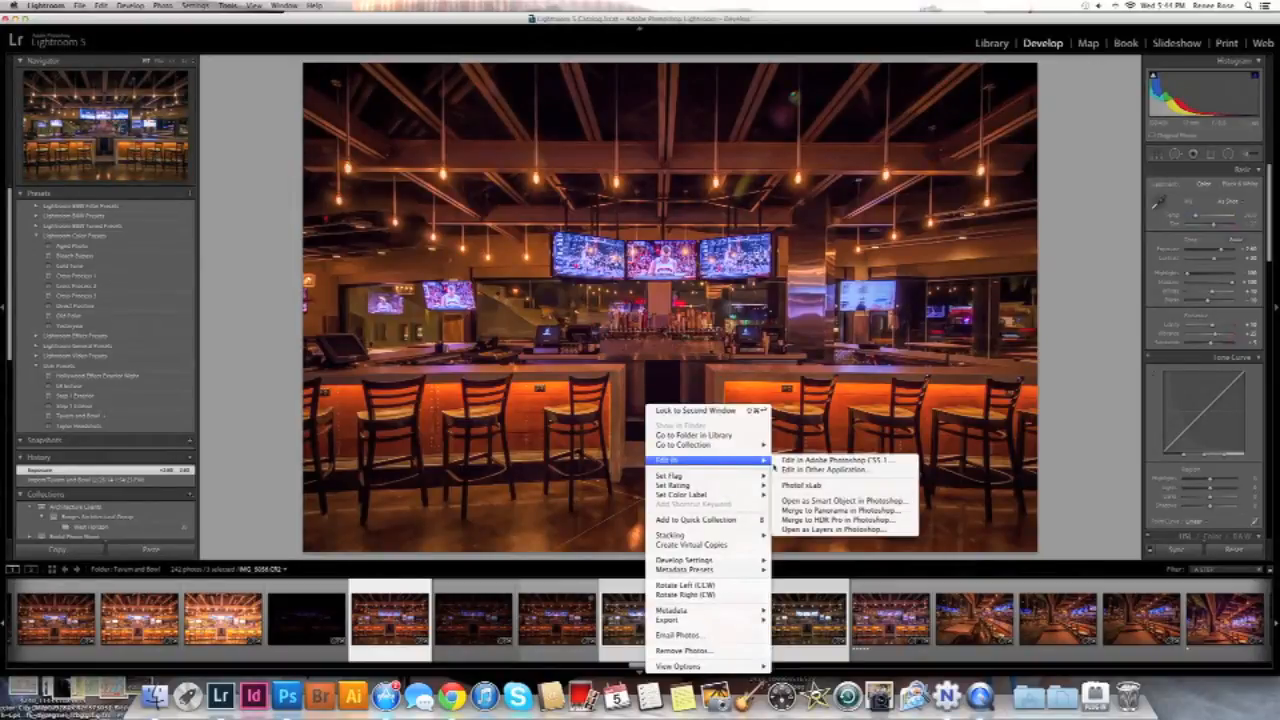
{"action": "left_click", "coordinate": [824, 531]}
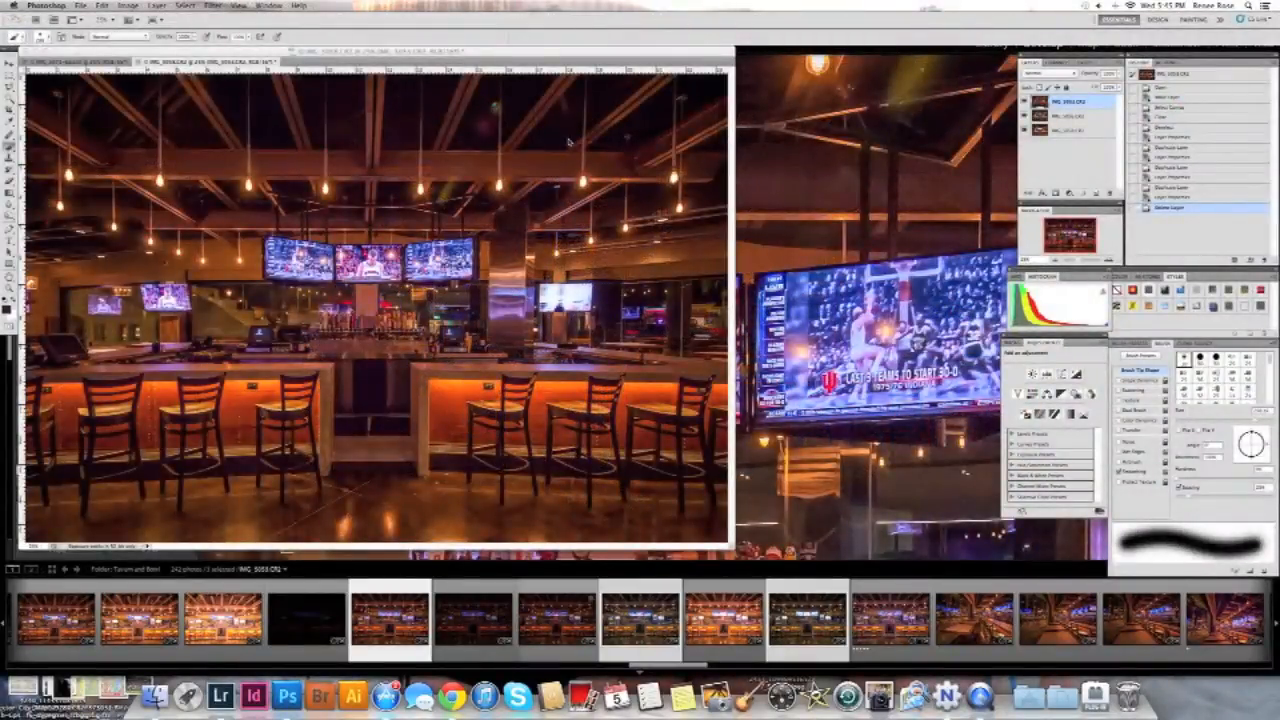
Isolate the second layer's image, move that layer to the bottom of the stack, and show all three layers again.
{"action": "left_click", "coordinate": [1061, 120]}
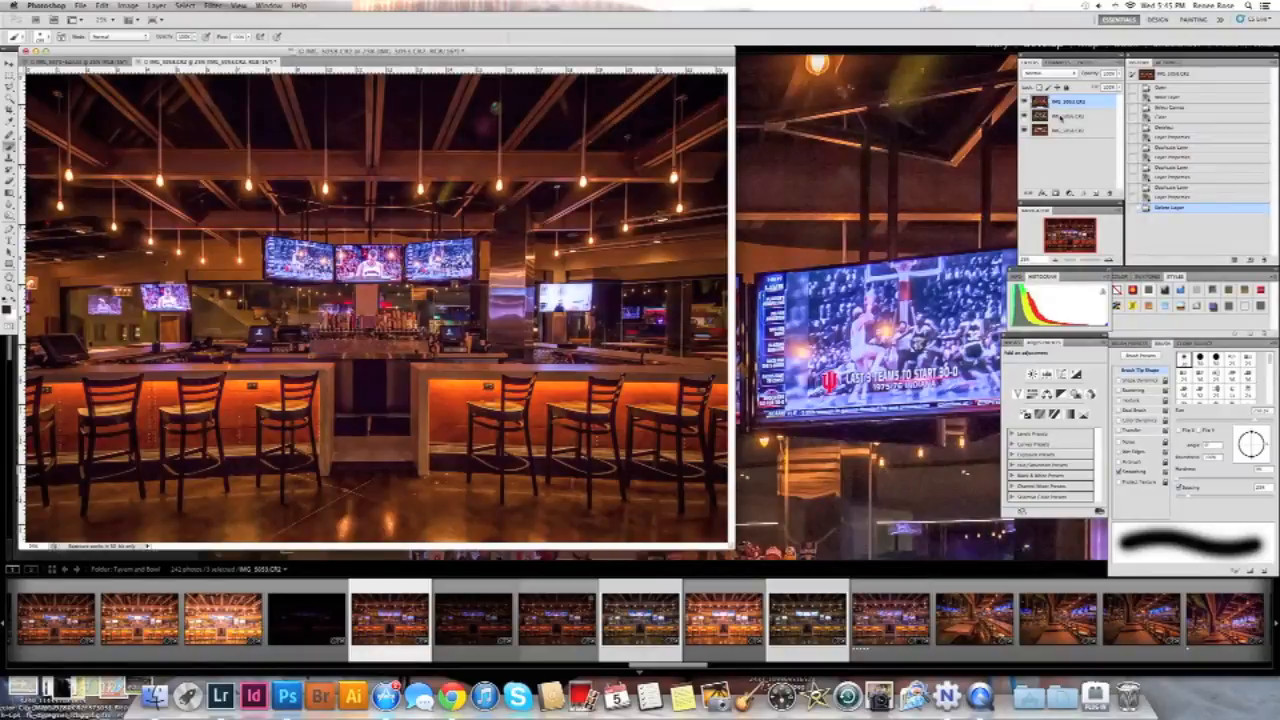
{"action": "left_click", "coordinate": [1025, 116], "text": "alt"}
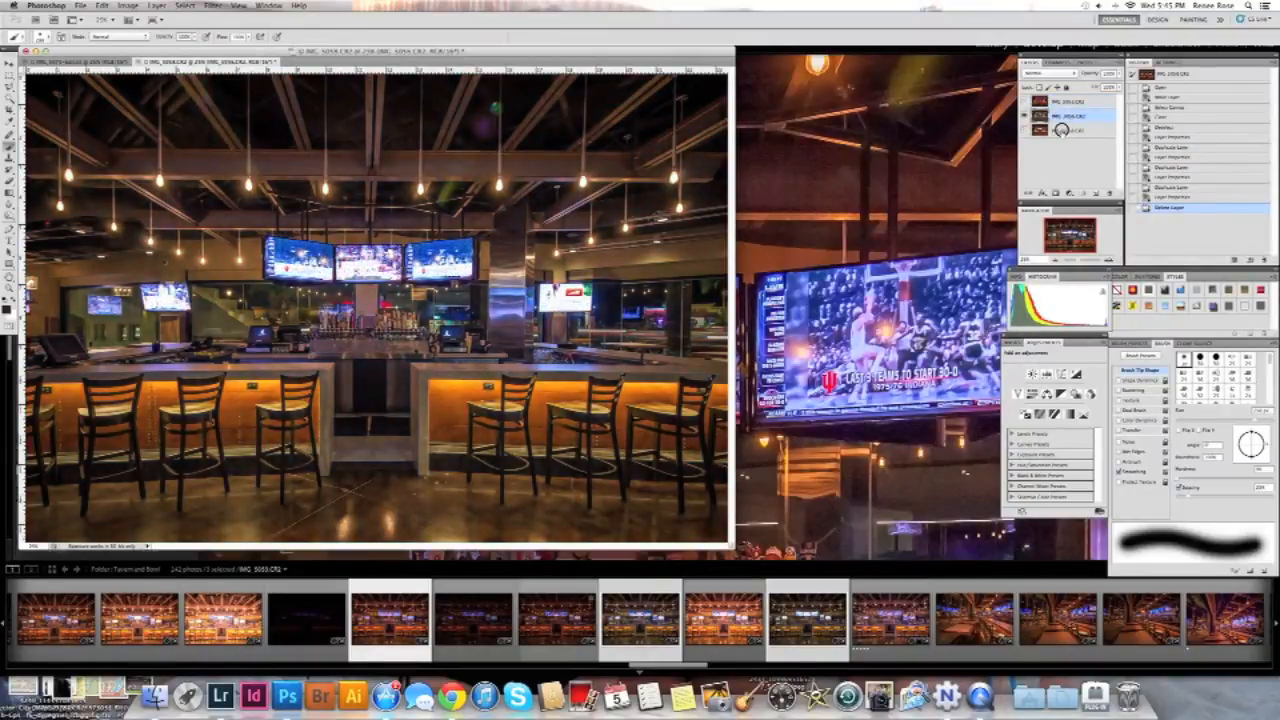
{"action": "left_click", "coordinate": [1061, 133]}
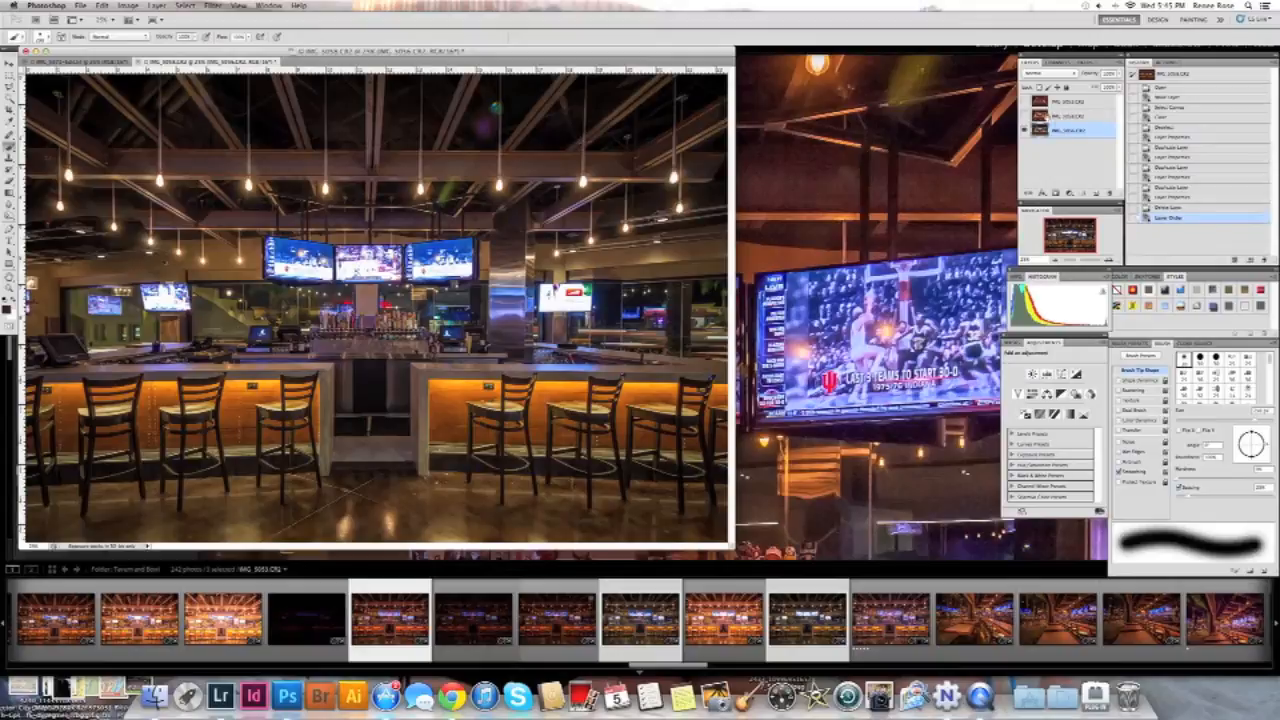
{"action": "left_click", "coordinate": [1025, 115]}
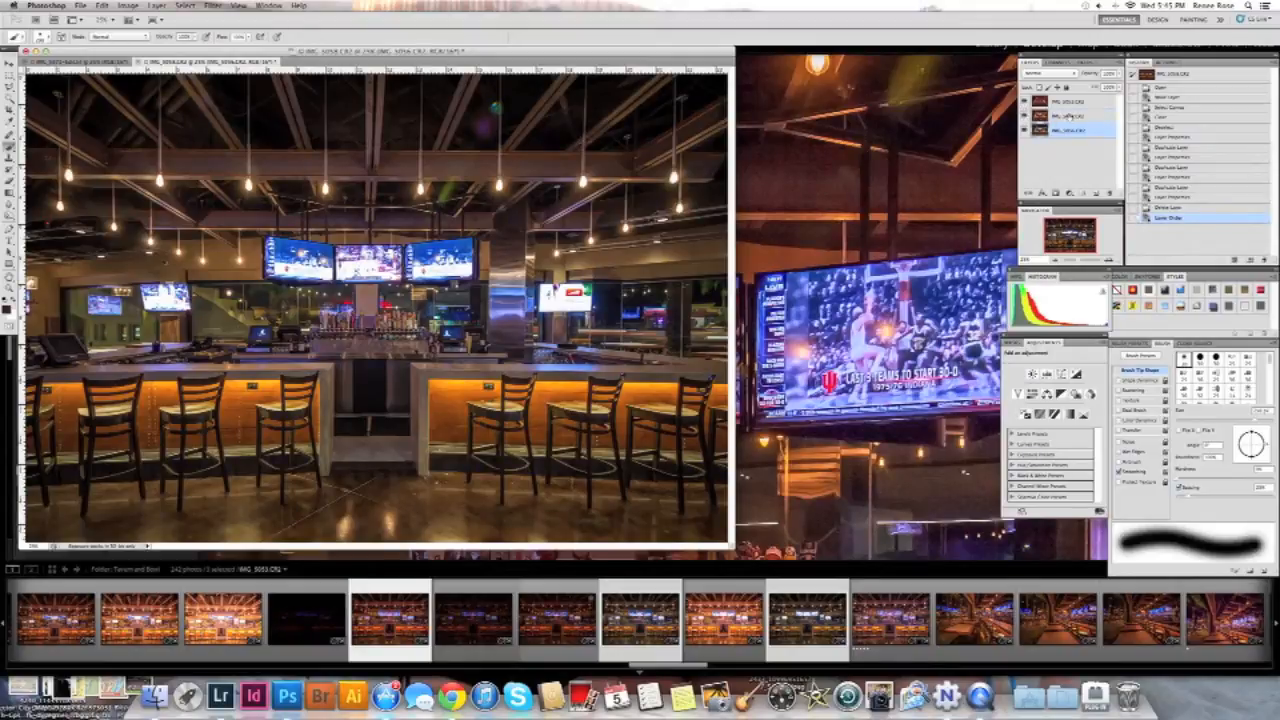
Add black layer masks to the two upper layers so that both are hidden.
{"action": "left_click", "coordinate": [1068, 116]}
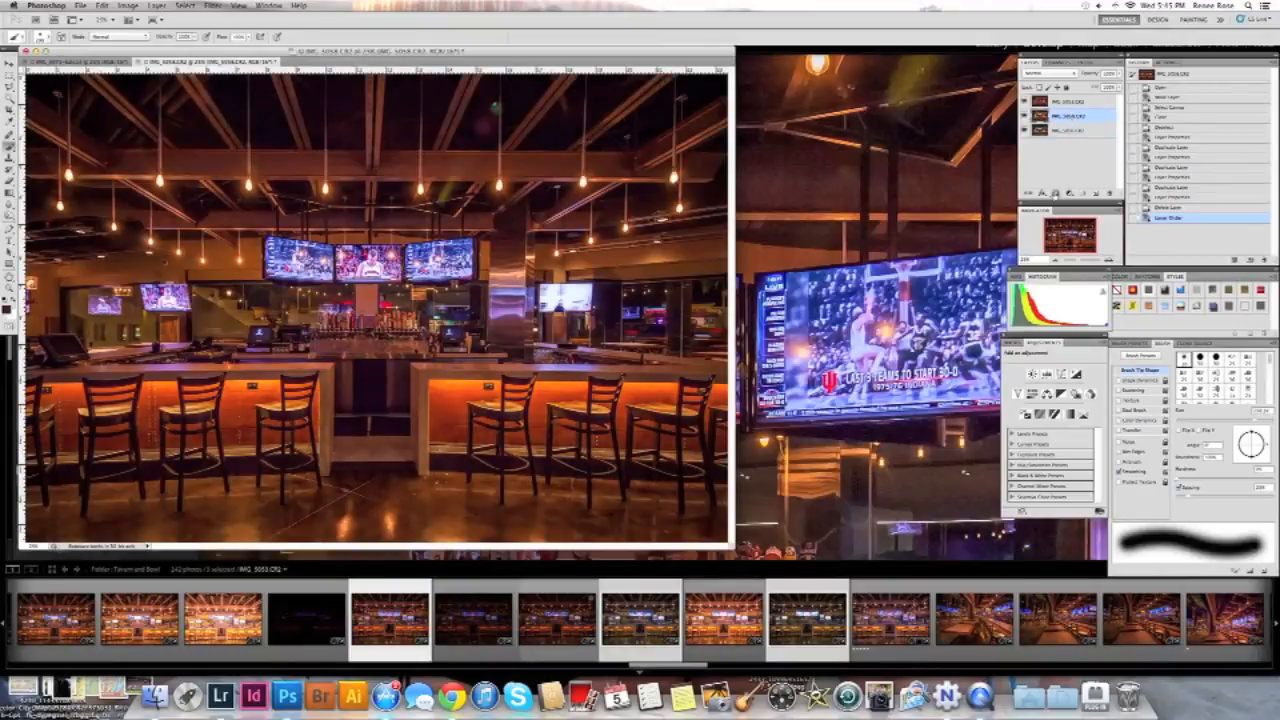
{"action": "left_click", "coordinate": [1055, 193], "text": "alt"}
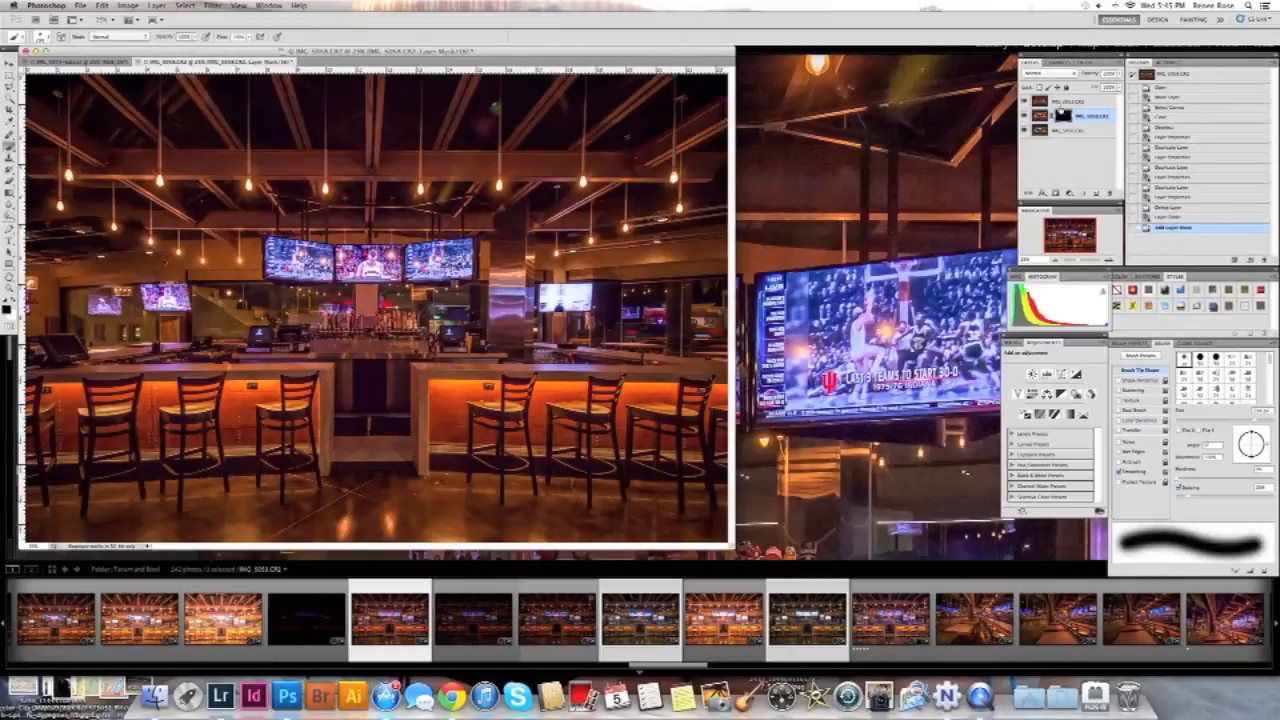
{"action": "left_click", "coordinate": [1060, 101]}
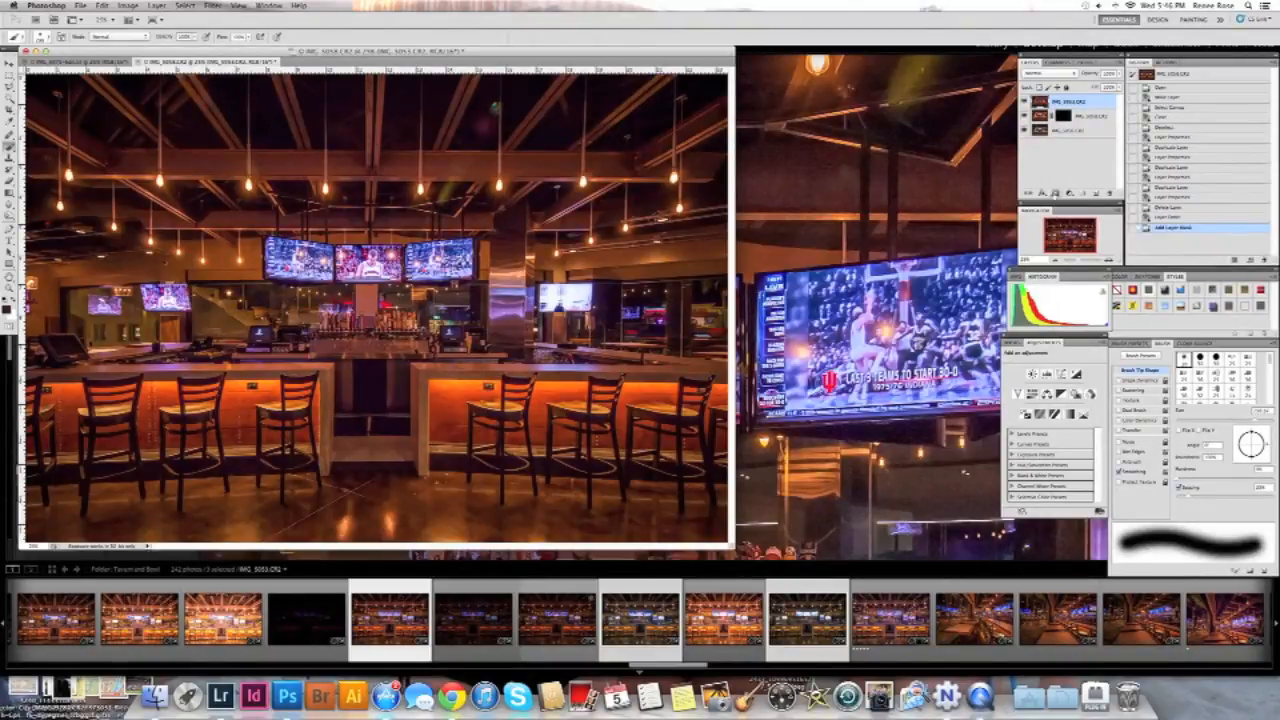
{"action": "left_click", "coordinate": [1055, 192]}
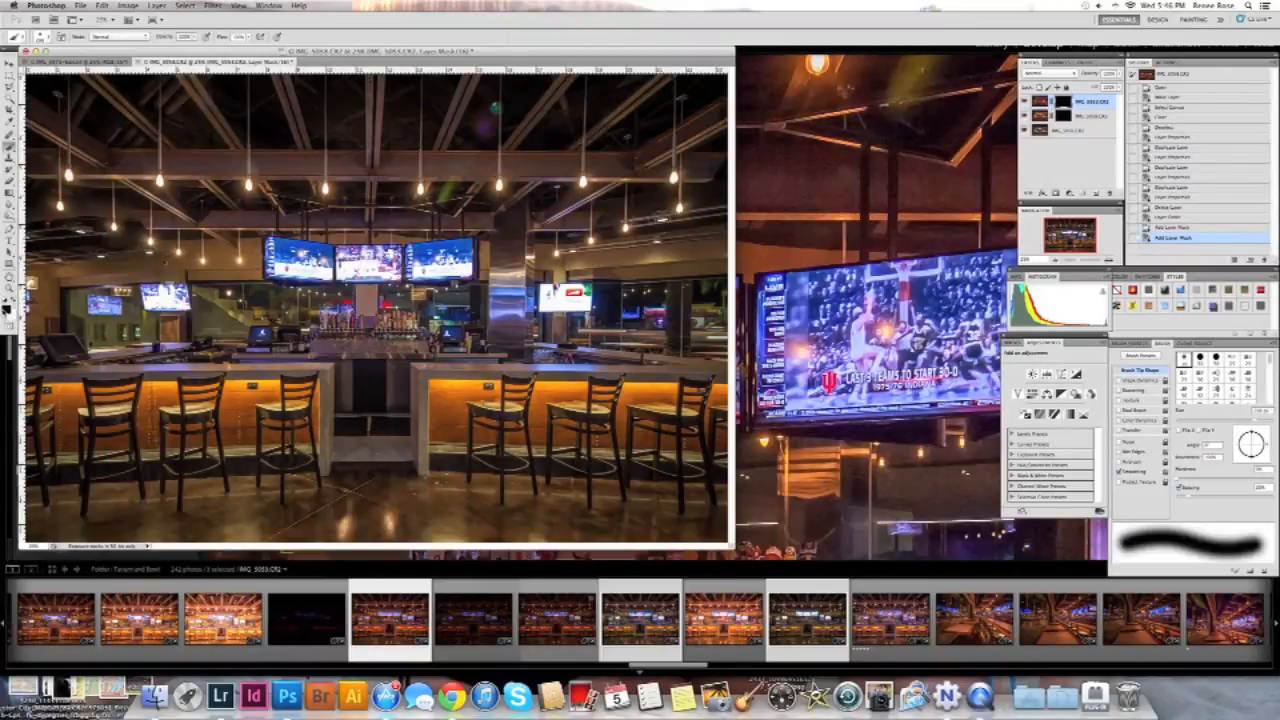
Paint white on the top layer's mask over all the TV screens to reveal their darker, more detailed exposure.
{"action": "left_click", "coordinate": [12, 301]}
{"action": "mouse_move", "coordinate": [291, 258]}
{"action": "left_mouse_down"}
{"action": "mouse_move", "coordinate": [309, 260]}
{"action": "mouse_move", "coordinate": [293, 258]}
{"action": "mouse_move", "coordinate": [305, 250]}
{"action": "left_mouse_up"}
{"action": "left_click", "coordinate": [397, 304]}
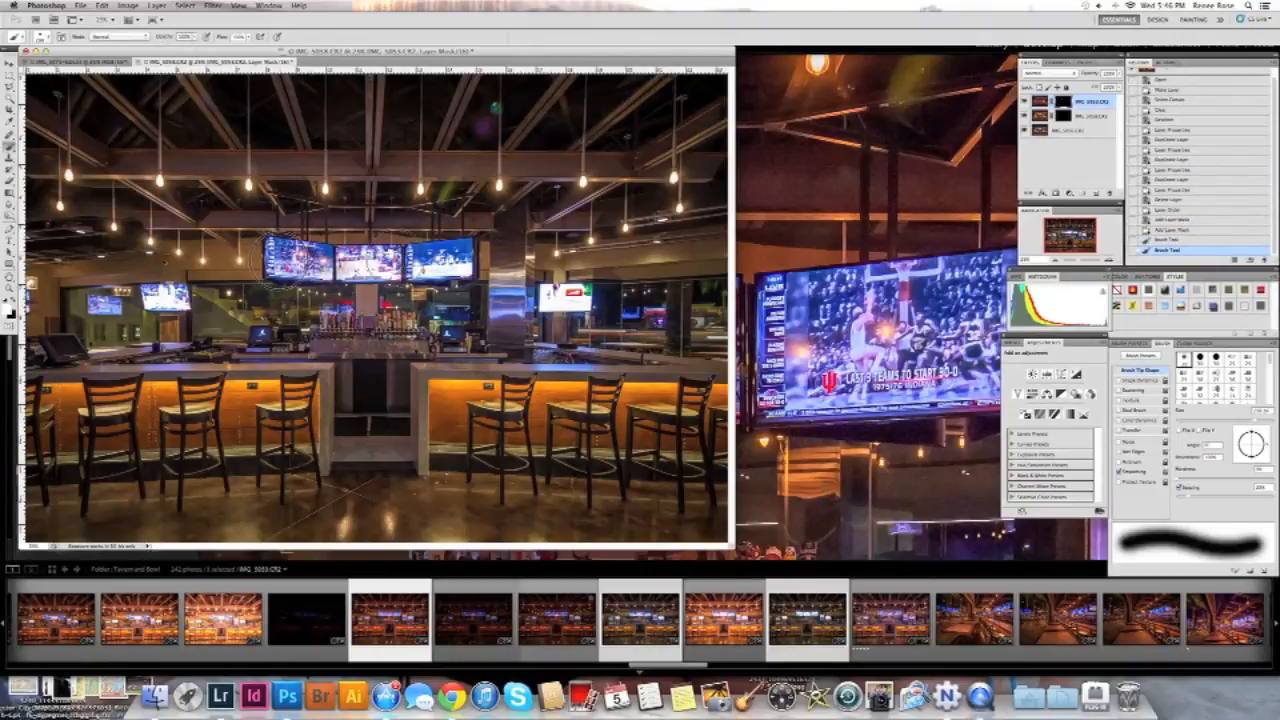
{"action": "left_click_drag", "start_coordinate": [279, 257], "coordinate": [442, 259]}
{"action": "left_click", "coordinate": [571, 299]}
{"action": "left_click", "coordinate": [463, 256]}
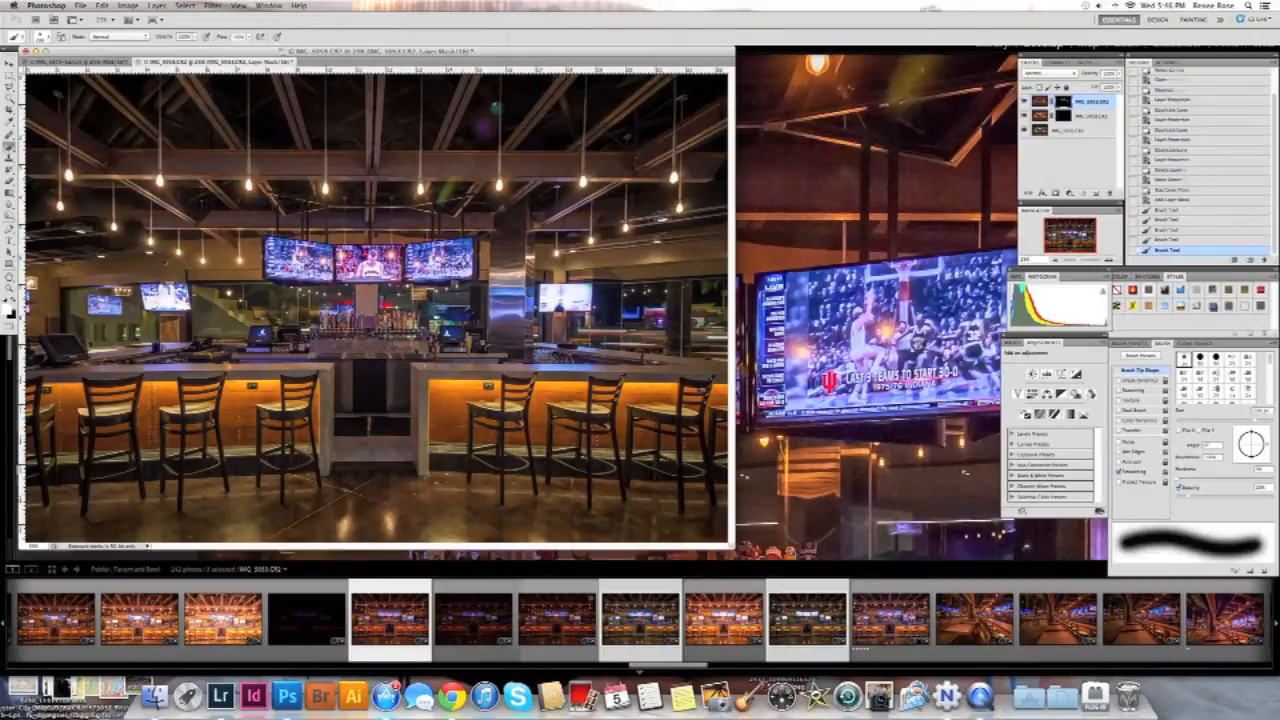
{"action": "left_click", "coordinate": [165, 297]}
{"action": "left_click", "coordinate": [104, 304]}
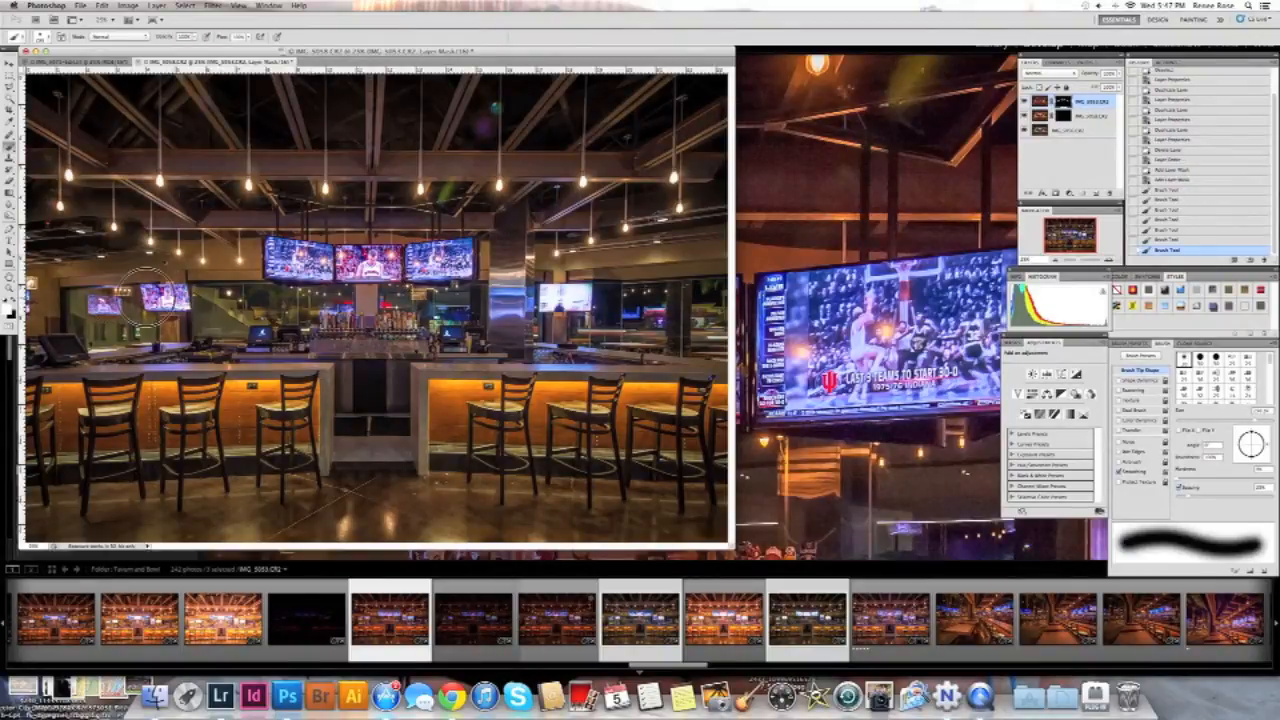
{"action": "left_click", "coordinate": [279, 261]}
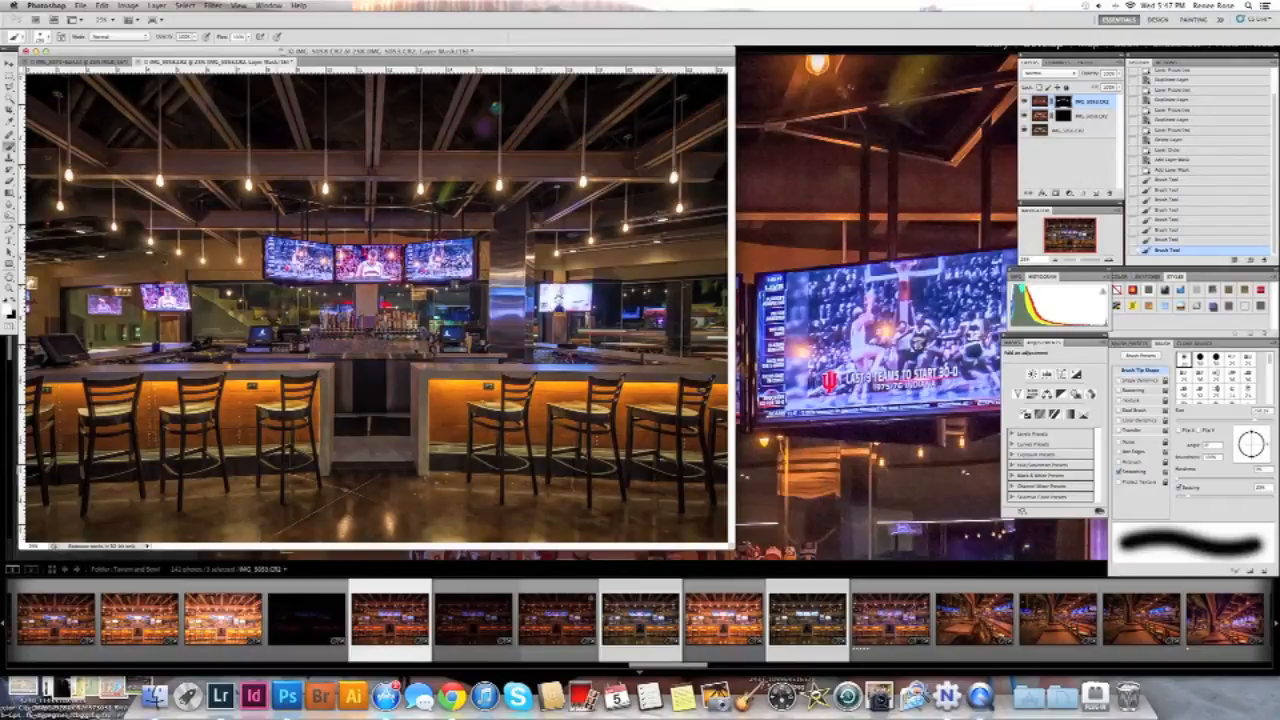
{"action": "left_click", "coordinate": [568, 297]}
{"action": "left_click", "coordinate": [474, 269]}
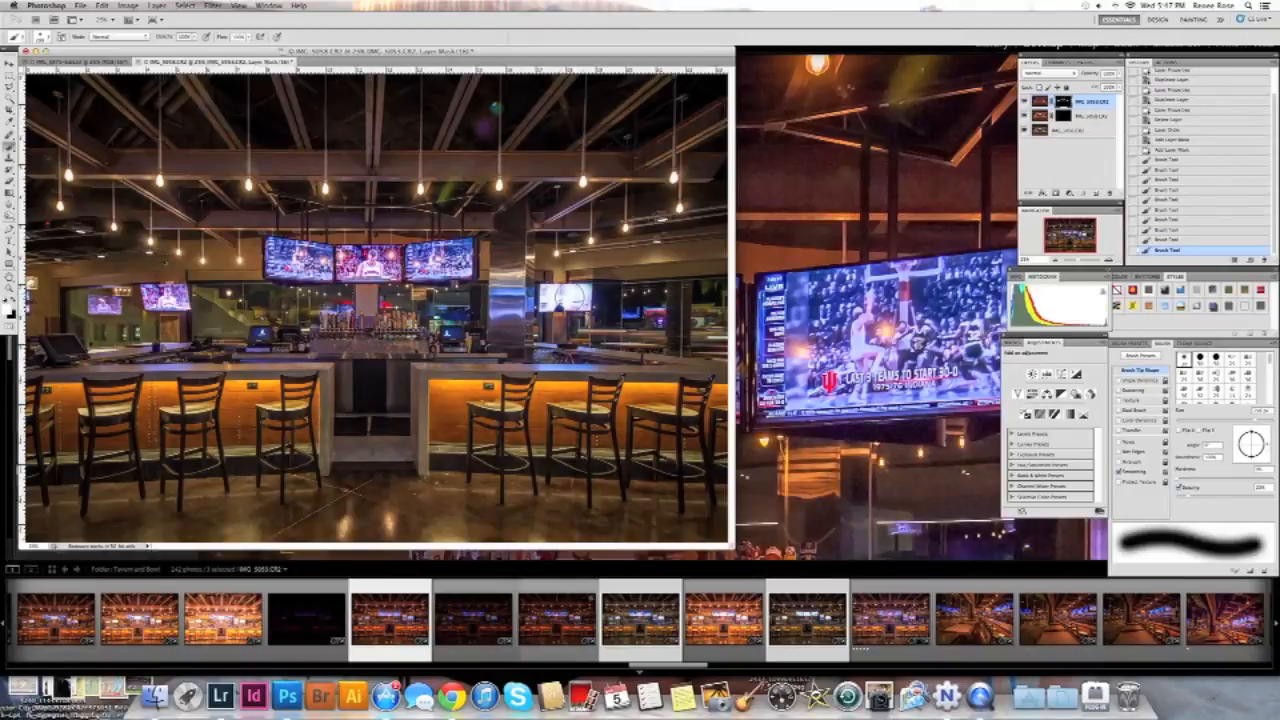
View the finished starred photo for reference, and paint on the second layer's mask with a larger brush over the windows beyond the steel column.
{"action": "left_click", "coordinate": [880, 620]}
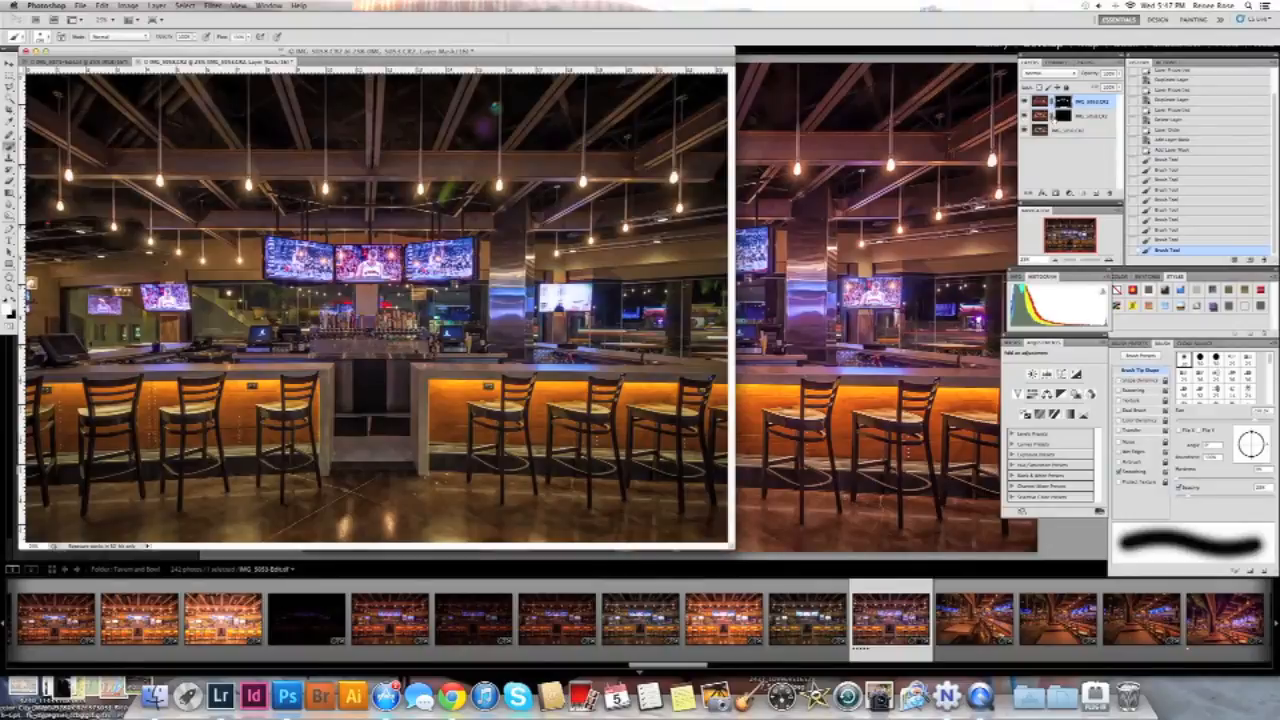
{"action": "left_click", "coordinate": [1060, 115]}
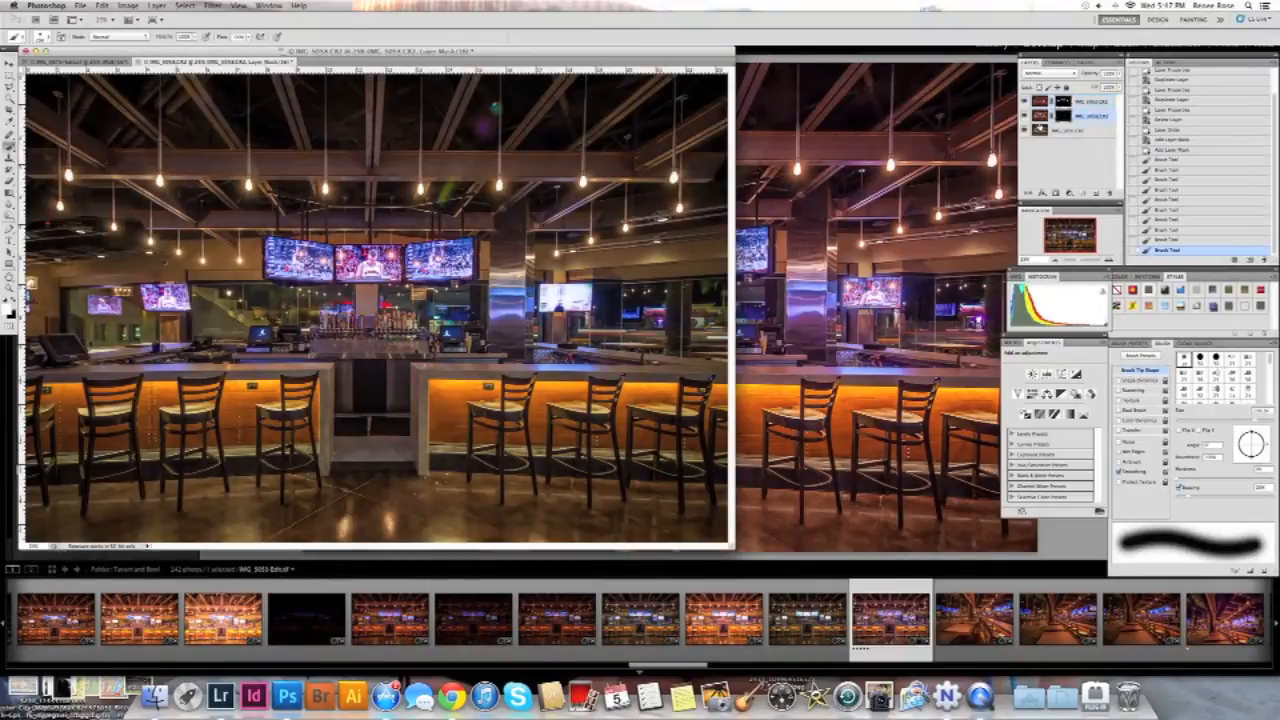
{"action": "key", "text": "bracketright"}
{"action": "key", "text": "bracketright"}
{"action": "key", "text": "bracketright"}
{"action": "mouse_move", "coordinate": [643, 334]}
{"action": "left_mouse_down"}
{"action": "mouse_move", "coordinate": [625, 335]}
{"action": "mouse_move", "coordinate": [657, 336]}
{"action": "mouse_move", "coordinate": [645, 335]}
{"action": "left_mouse_up"}
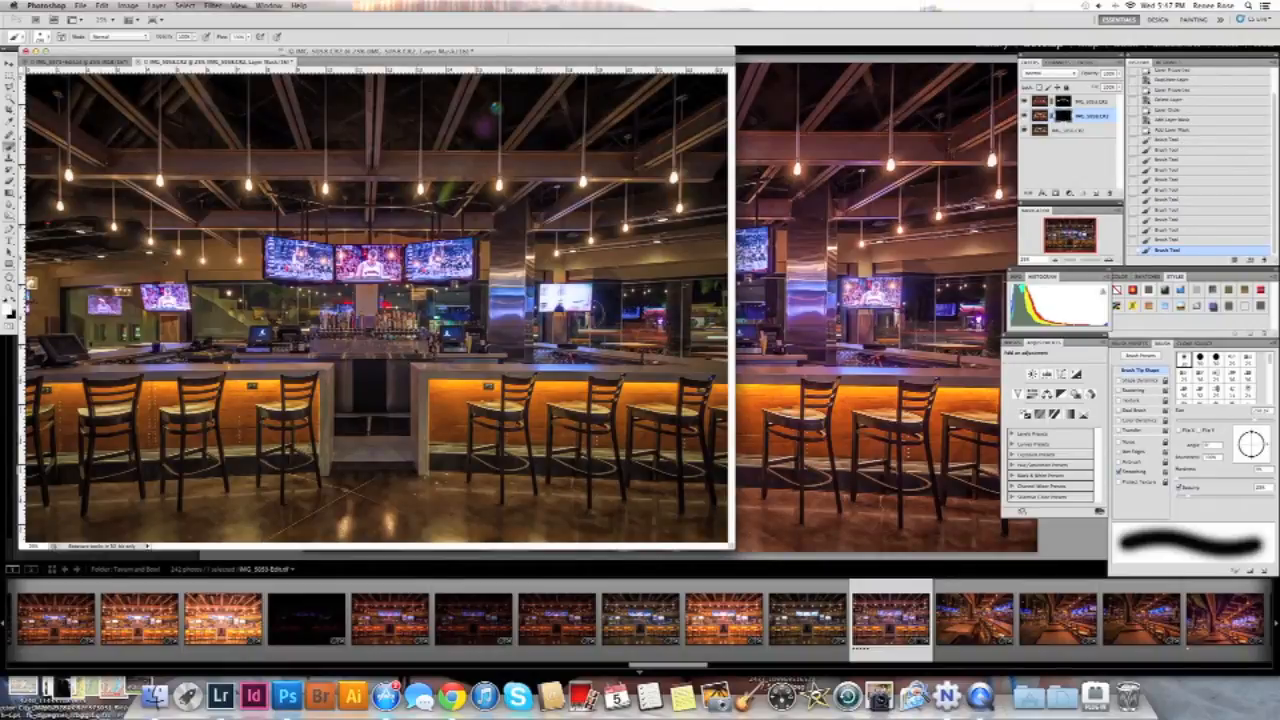
{"action": "mouse_move", "coordinate": [597, 333]}
{"action": "left_mouse_down"}
{"action": "mouse_move", "coordinate": [642, 333]}
{"action": "mouse_move", "coordinate": [600, 333]}
{"action": "left_mouse_up"}
{"action": "left_click", "coordinate": [708, 340]}
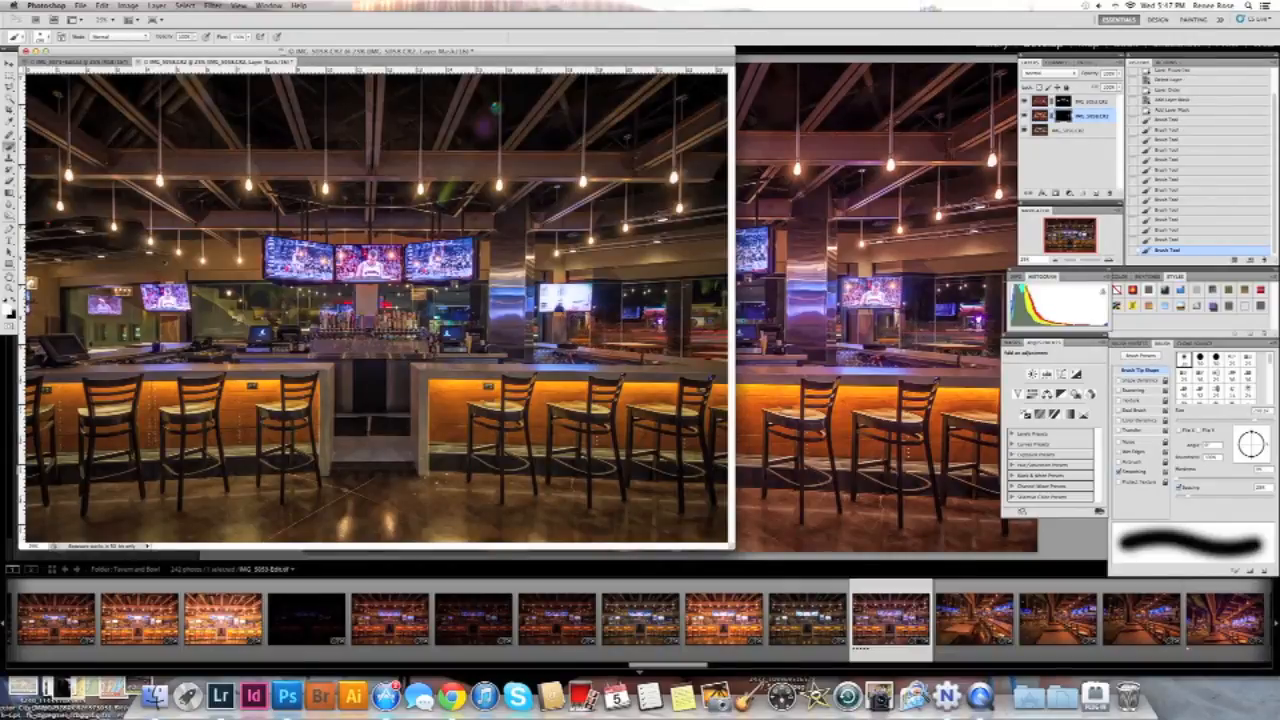
Paint the second layer in over the window beside the far-side TVs, and undo the last brush stroke.
{"action": "left_click", "coordinate": [227, 319]}
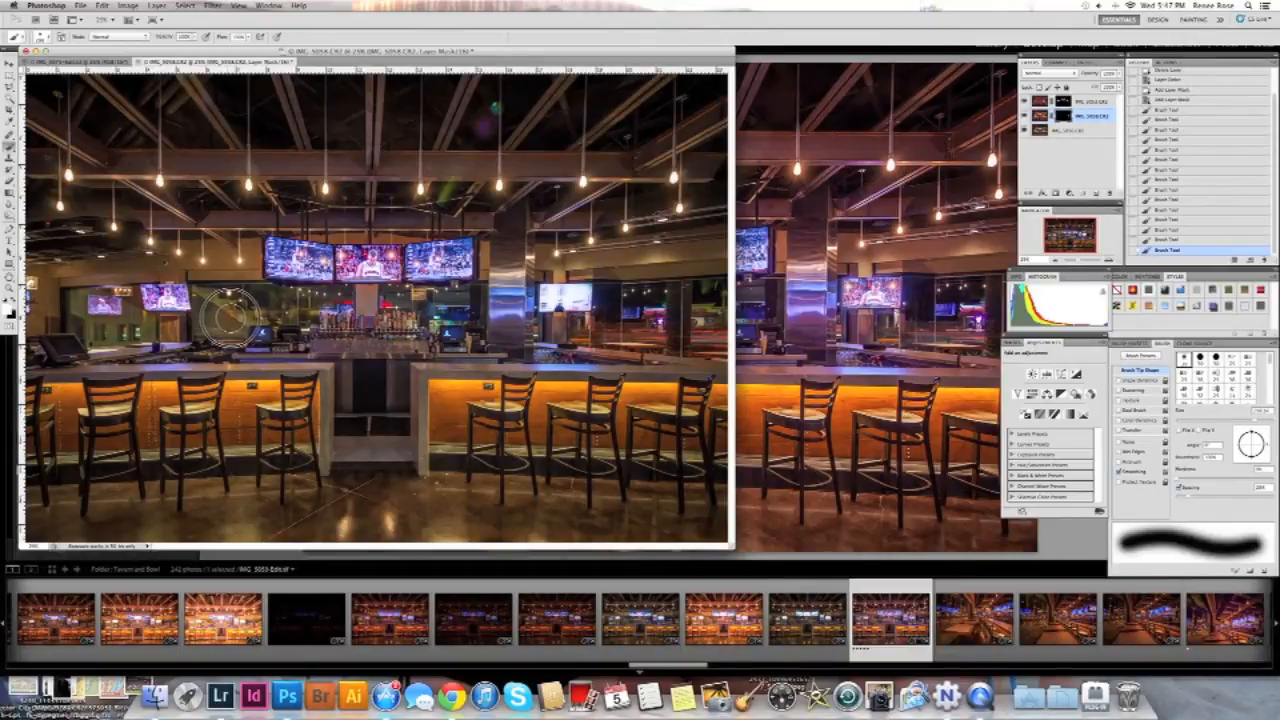
{"action": "left_click_drag", "start_coordinate": [235, 318], "coordinate": [228, 316]}
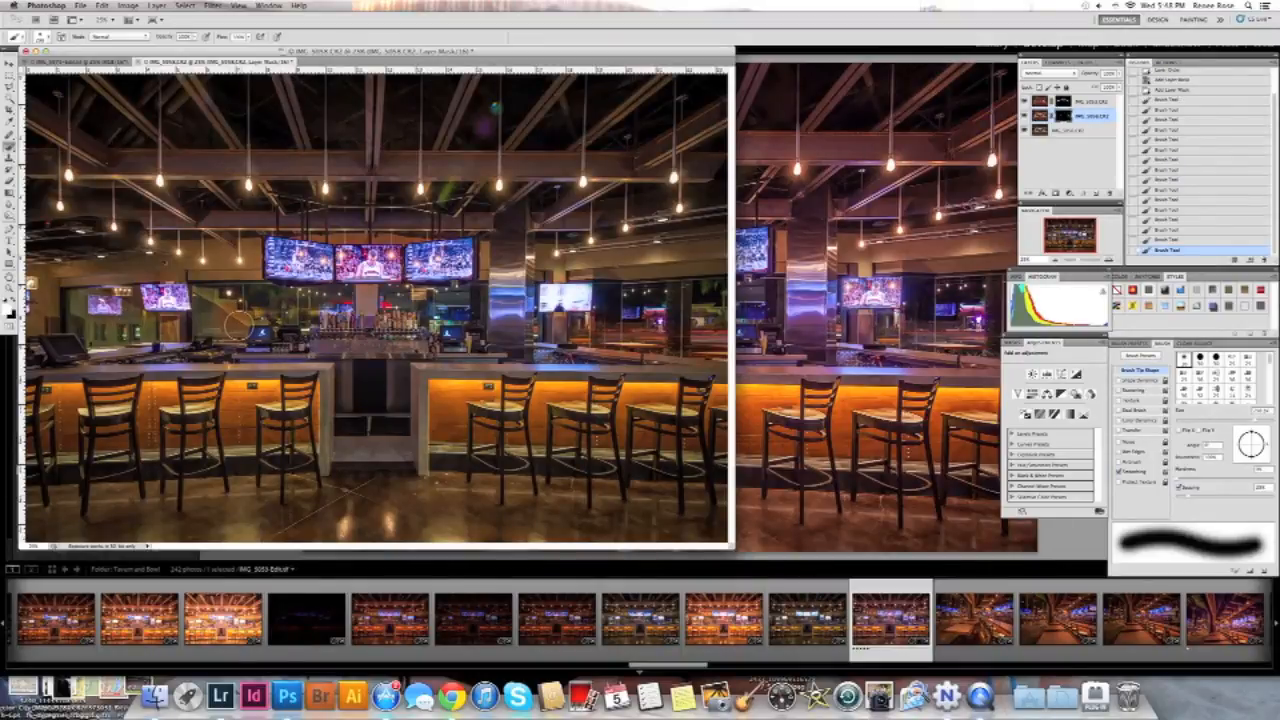
{"action": "key", "text": "super+z"}
Merge the second layer down into the bottom layer and duplicate the merged layer.
{"action": "left_click", "coordinate": [1041, 117]}
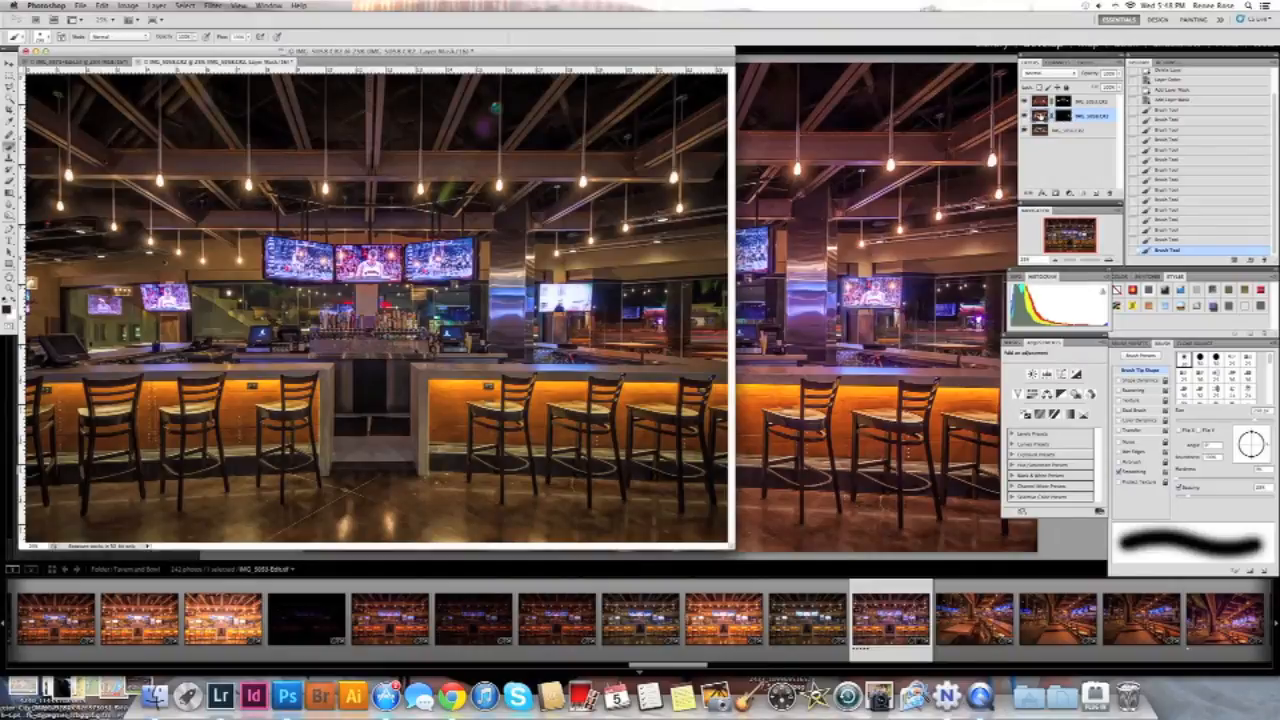
{"action": "key", "text": "super+e"}
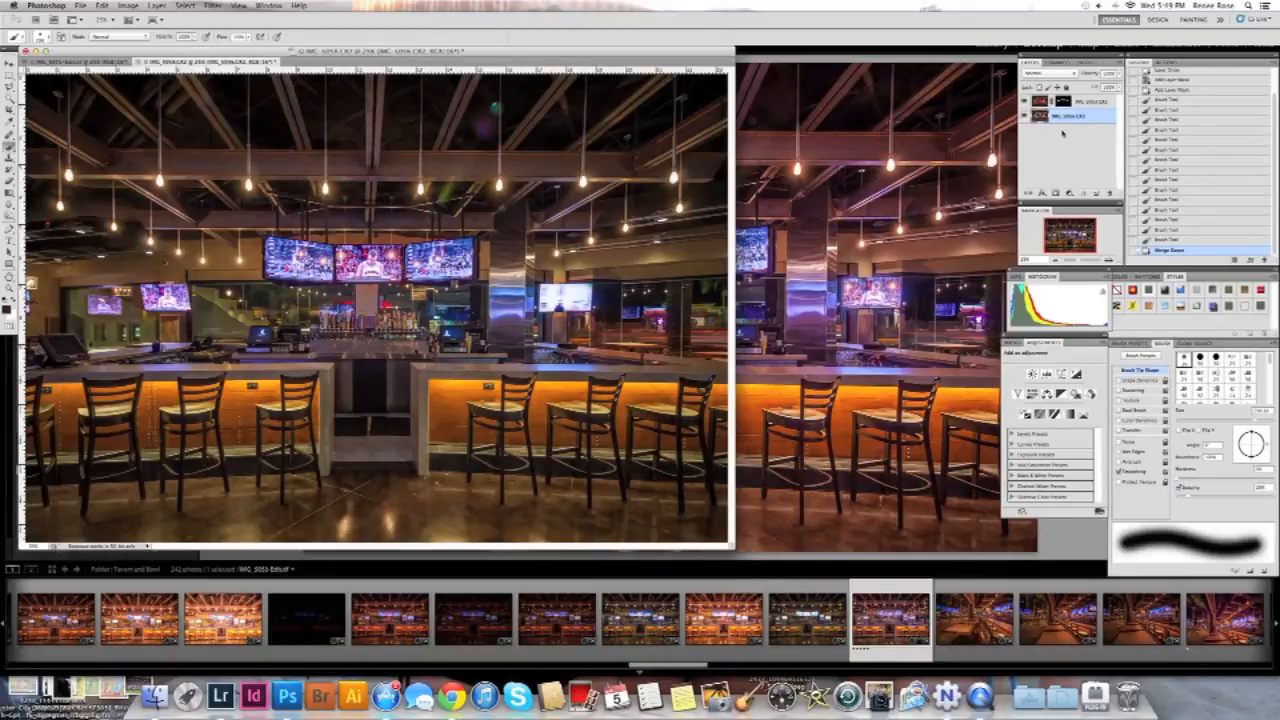
{"action": "key", "text": "super+j"}
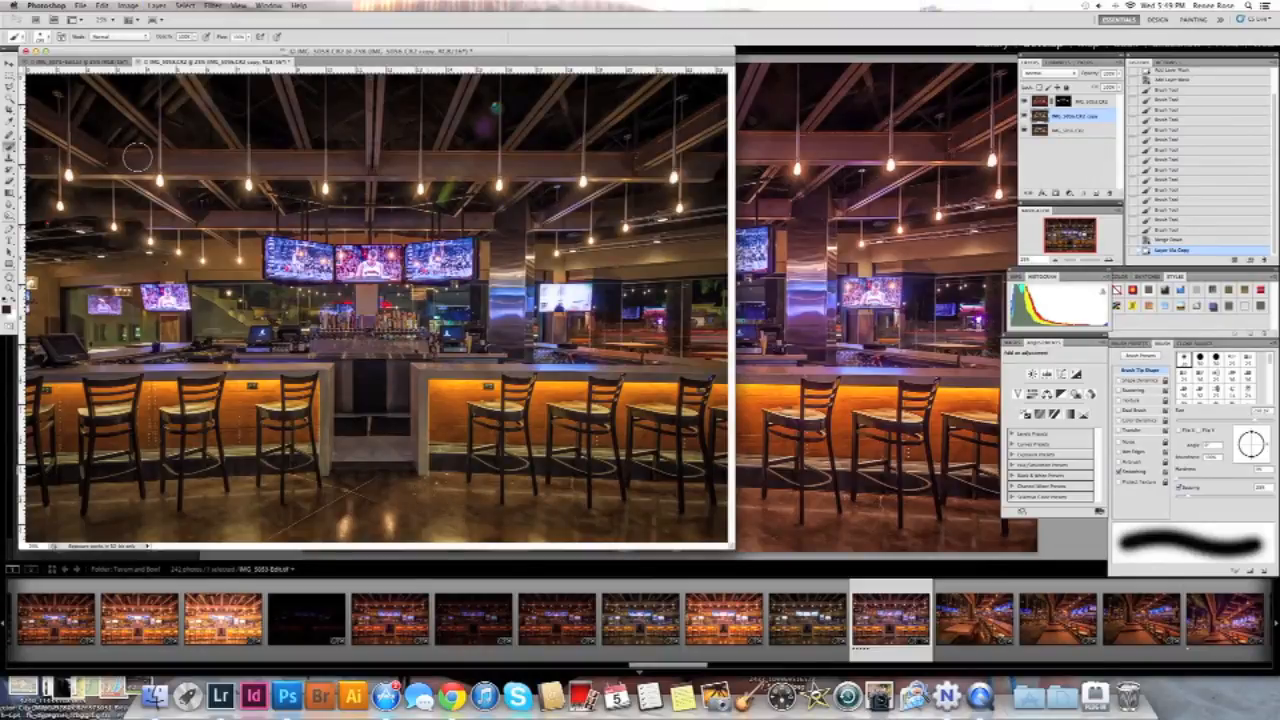
Remove the spots on the floor in front of the bar opening with the Healing Brush on the duplicated layer.
{"action": "left_click", "coordinate": [9, 136]}
{"action": "left_click_drag", "start_coordinate": [10, 136], "coordinate": [39, 147]}
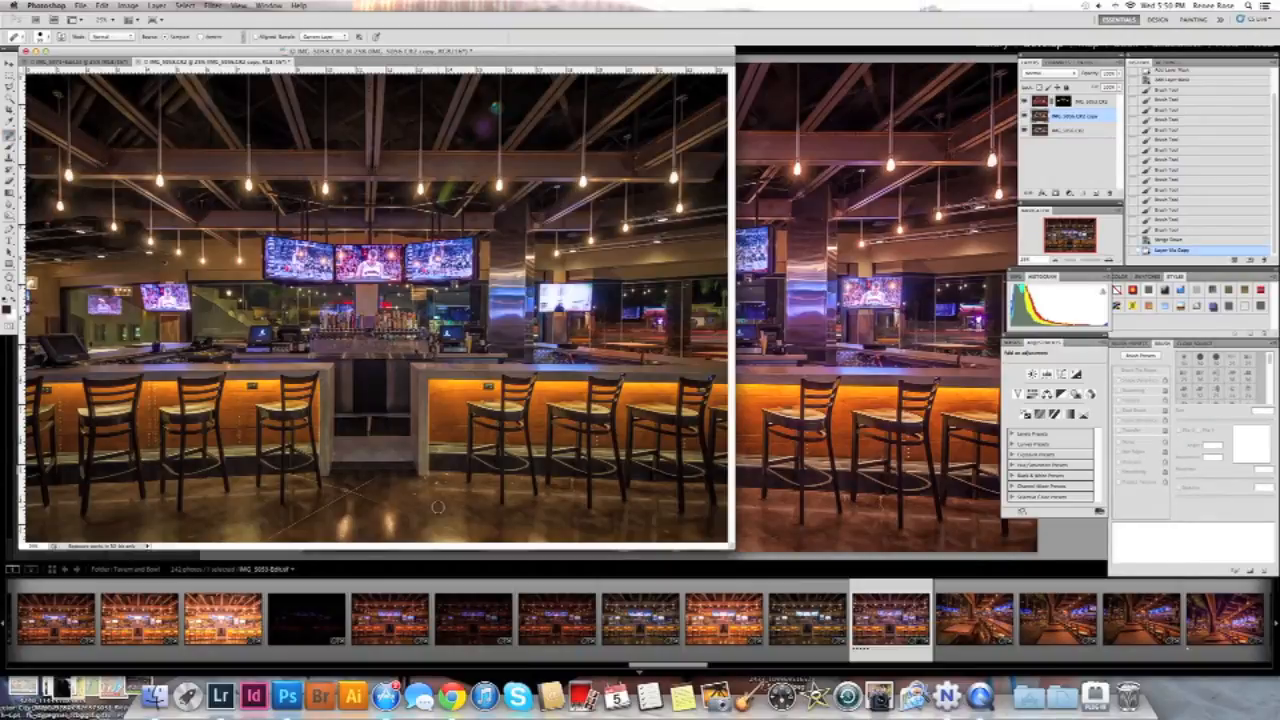
{"action": "key", "text": "super+plus"}
{"action": "key", "text": "super+plus"}
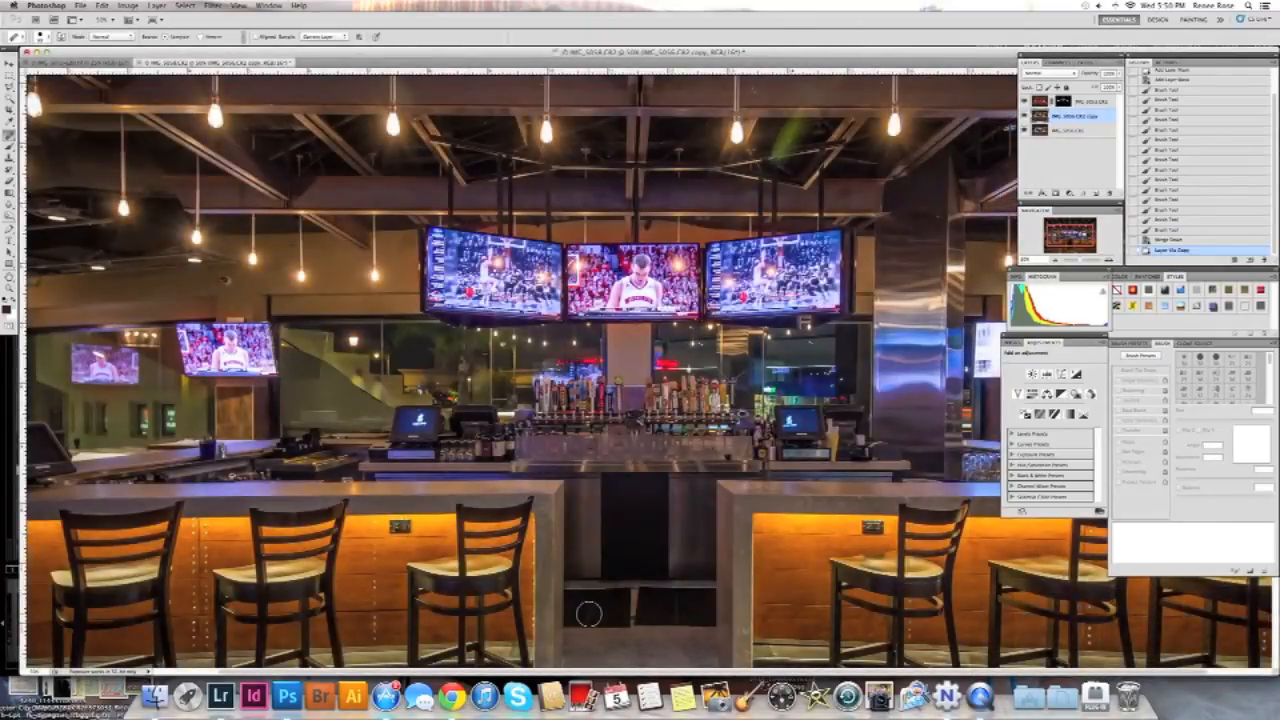
{"action": "scroll", "coordinate": [588, 612], "scroll_direction": "down", "scroll_amount": 5}
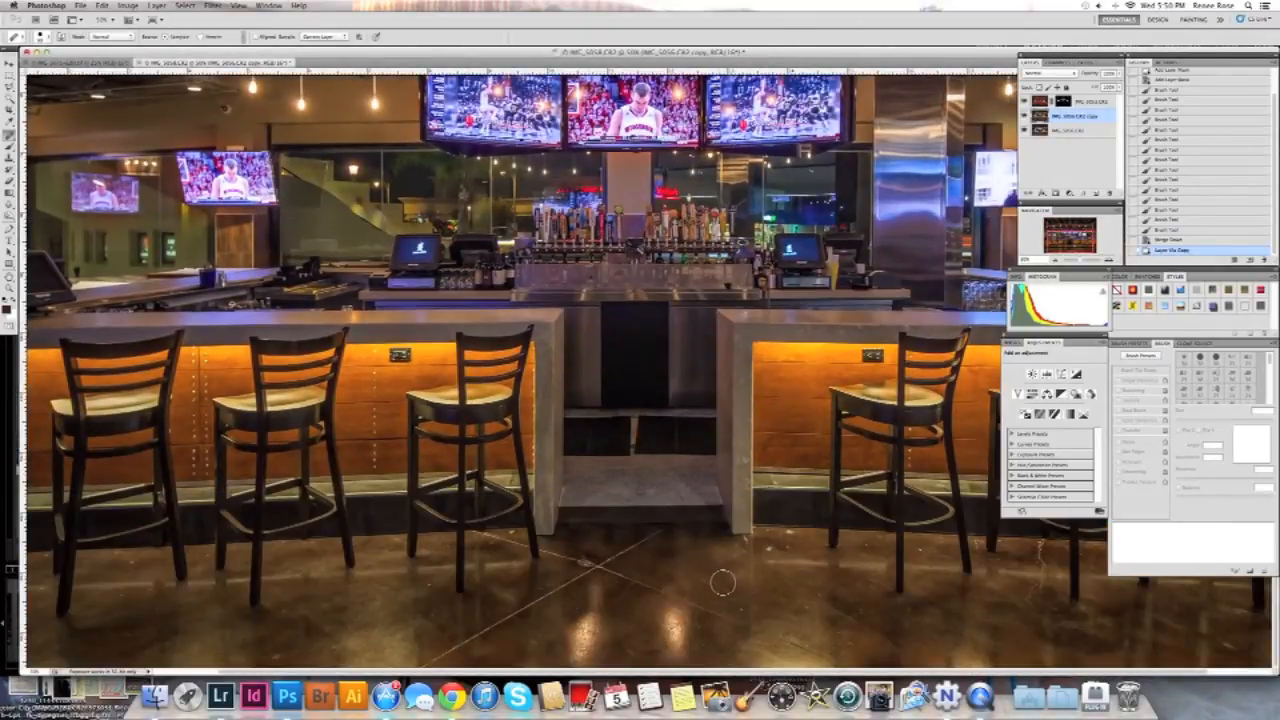
{"action": "left_click", "coordinate": [677, 569]}
{"action": "right_click", "coordinate": [676, 567]}
{"action": "key", "text": "Return"}
{"action": "key", "text": "super+z"}
{"action": "left_click", "coordinate": [743, 609]}
{"action": "left_click", "coordinate": [815, 551]}
{"action": "left_click", "coordinate": [789, 544]}
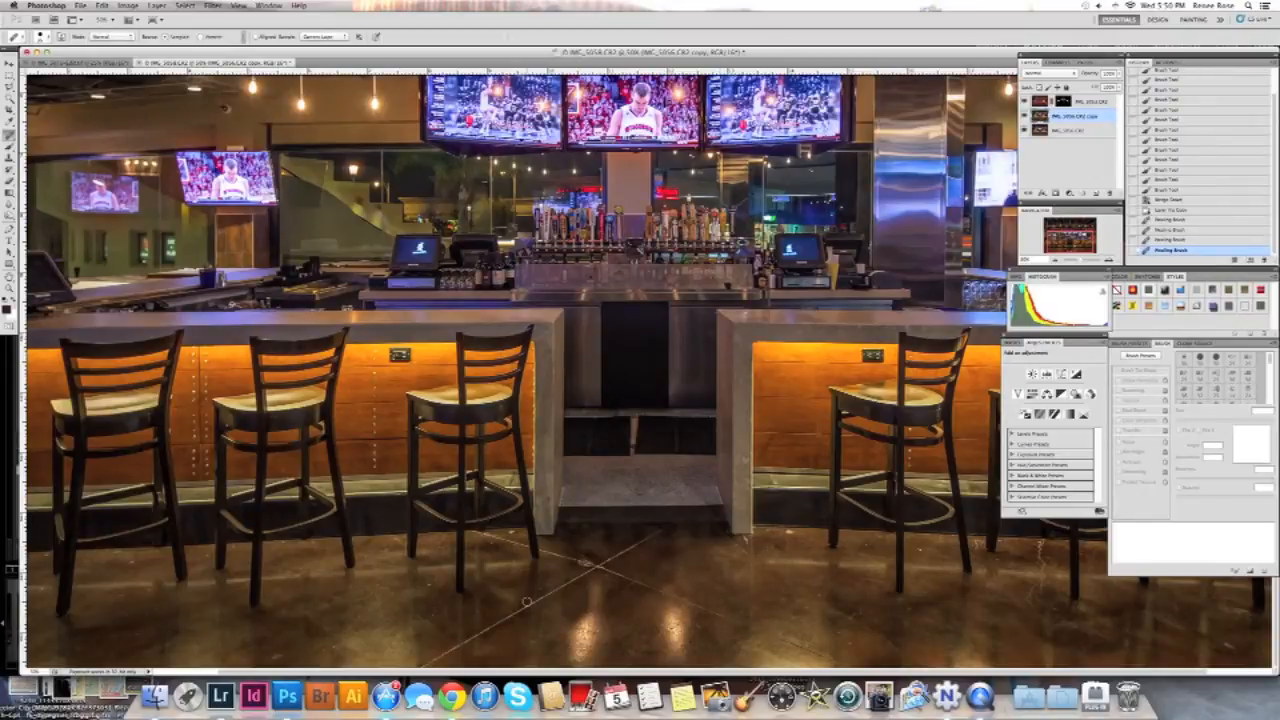
Undo the last healing stroke and heal the spot on the wall above the TV near the window.
{"action": "scroll", "coordinate": [450, 595], "scroll_direction": "left", "scroll_amount": 3}
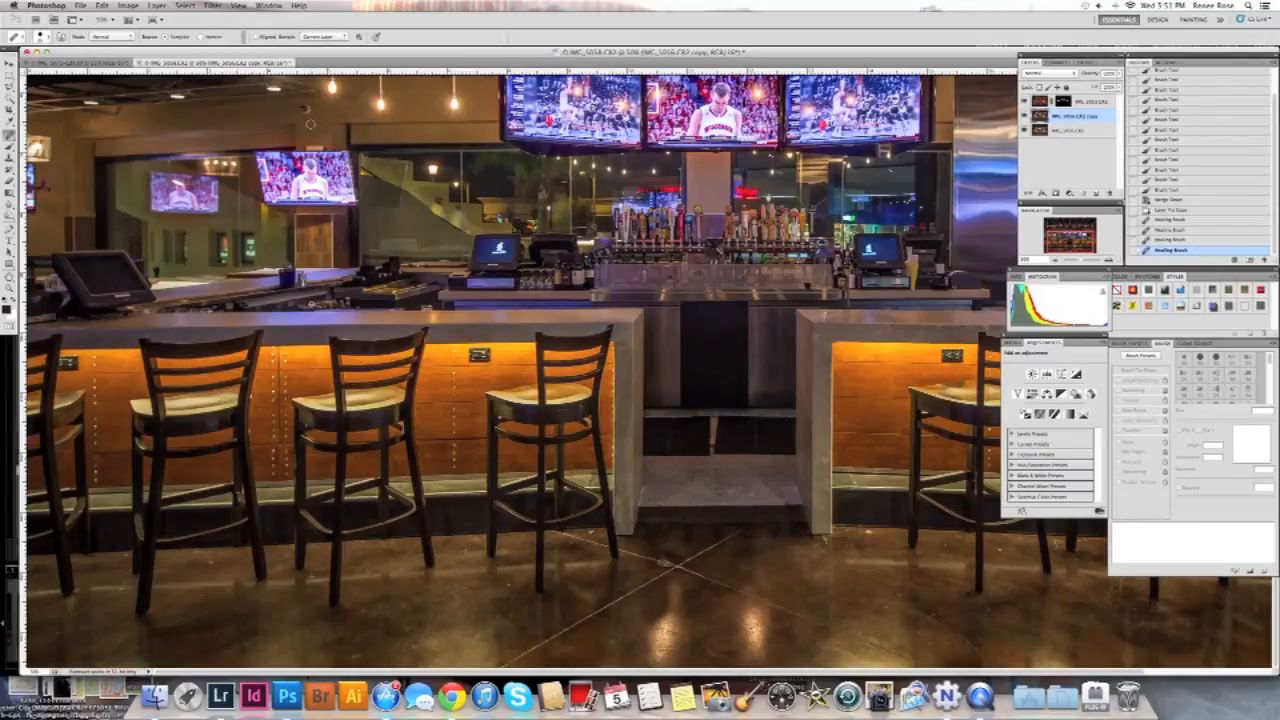
{"action": "key", "text": "super+z"}
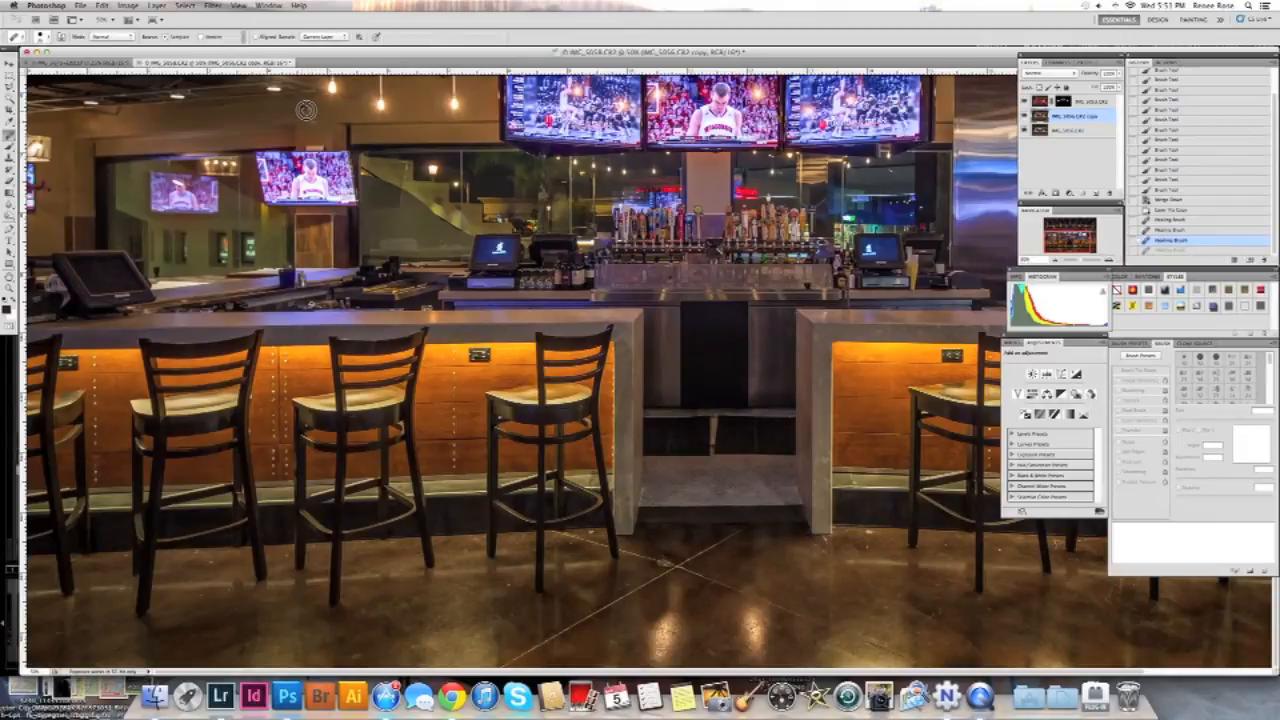
{"action": "left_click", "coordinate": [312, 130]}
{"action": "scroll", "coordinate": [322, 130], "scroll_direction": "right", "scroll_amount": 5}
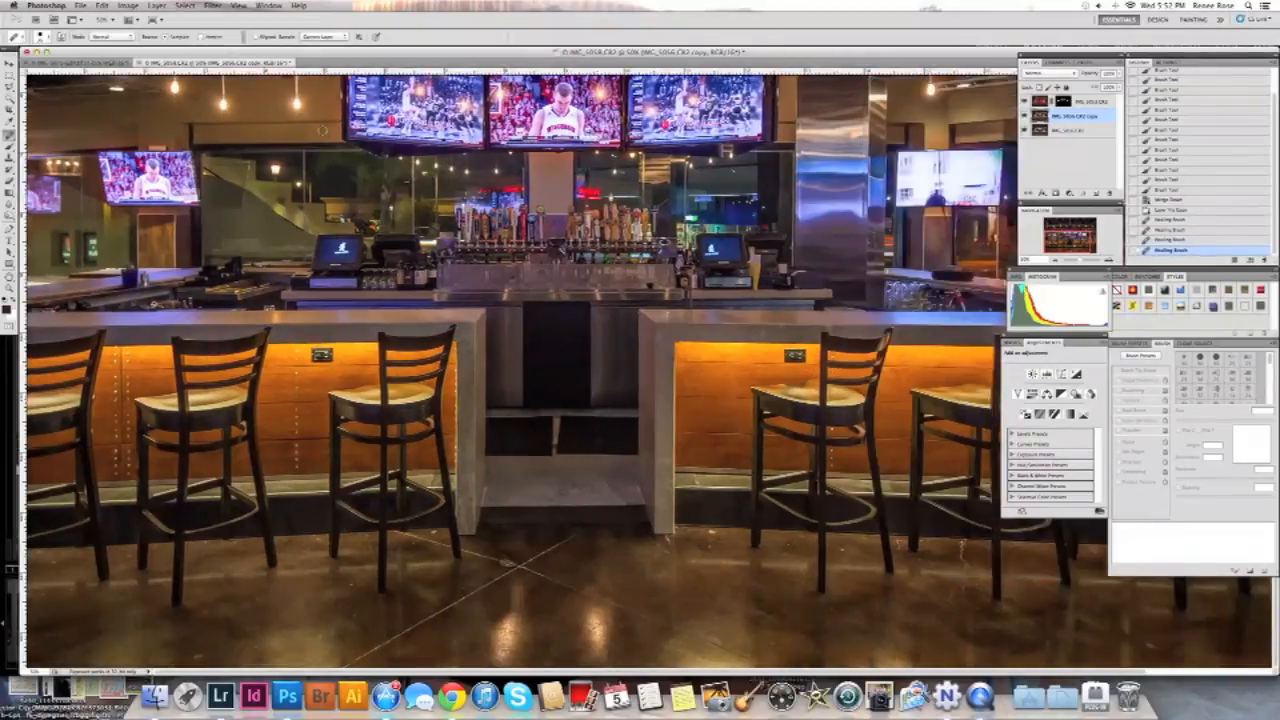
{"action": "scroll", "coordinate": [322, 130], "scroll_direction": "up", "scroll_amount": 5}
{"action": "scroll", "coordinate": [873, 282], "scroll_direction": "up", "scroll_amount": 5}
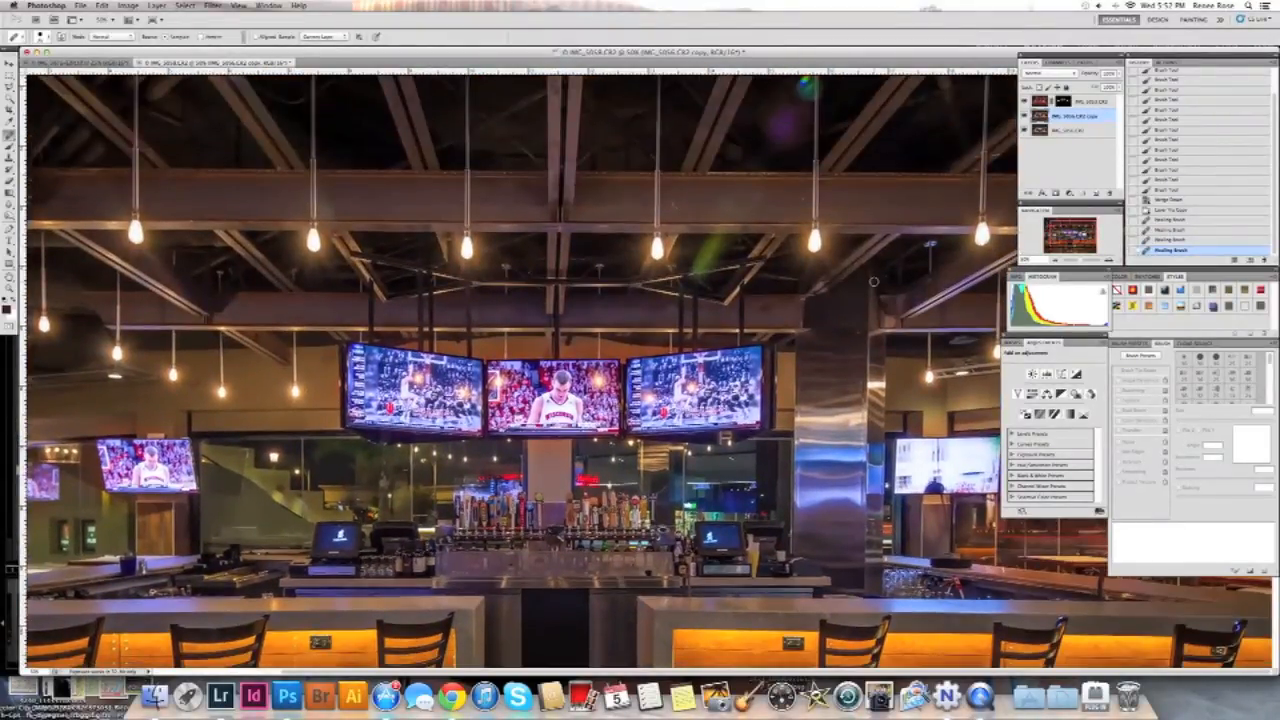
{"action": "scroll", "coordinate": [873, 282], "scroll_direction": "down", "scroll_amount": 8}
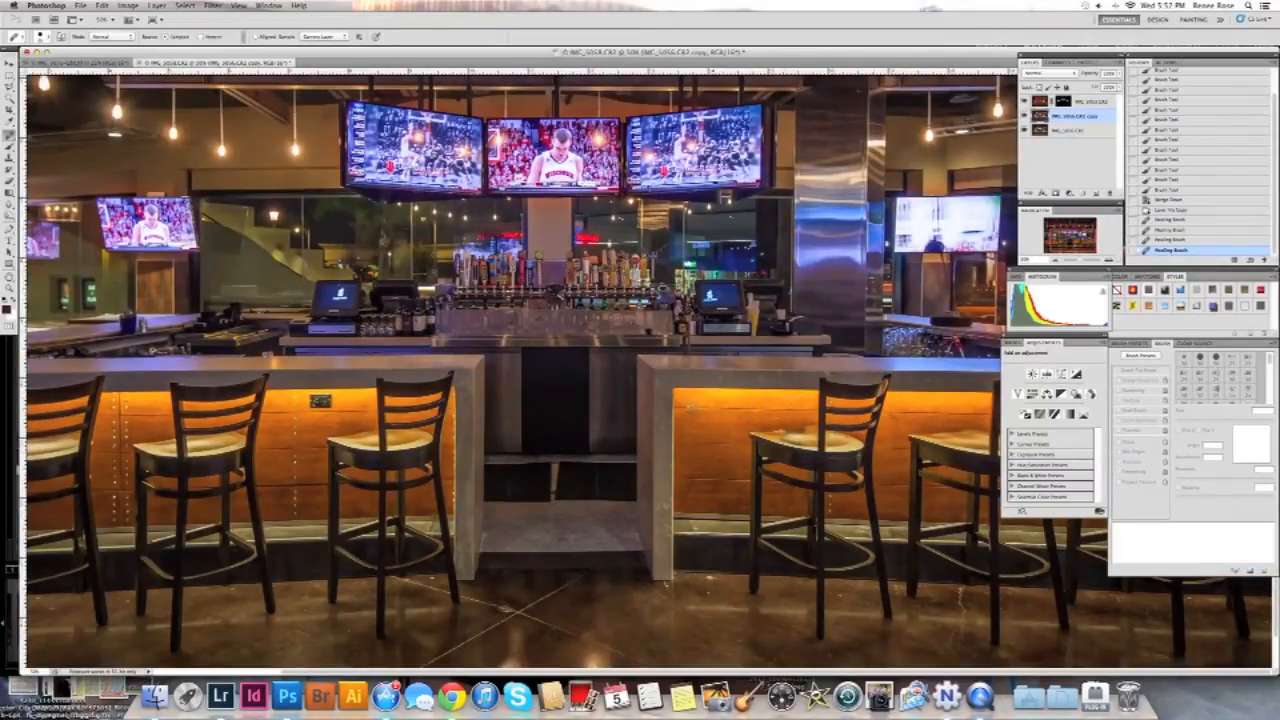
Heal the spot beside the bar opening and duplicate the retouched layer twice.
{"action": "left_click", "coordinate": [610, 396]}
{"action": "key", "text": "ctrl+j"}
{"action": "key", "text": "ctrl+j"}
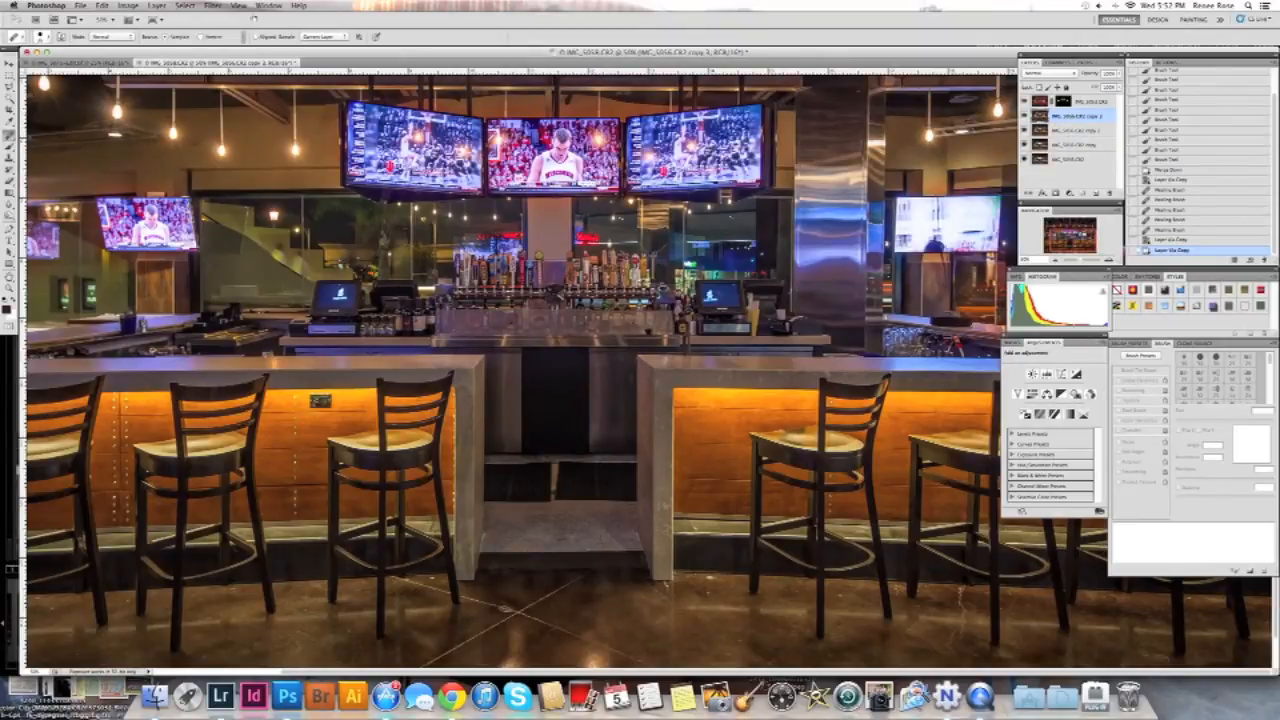
Apply a High Pass filter with a 4.0-pixel radius to the upper duplicate and set its blend mode to Overlay.
{"action": "left_click", "coordinate": [213, 5]}
{"action": "mouse_move", "coordinate": [265, 219]}
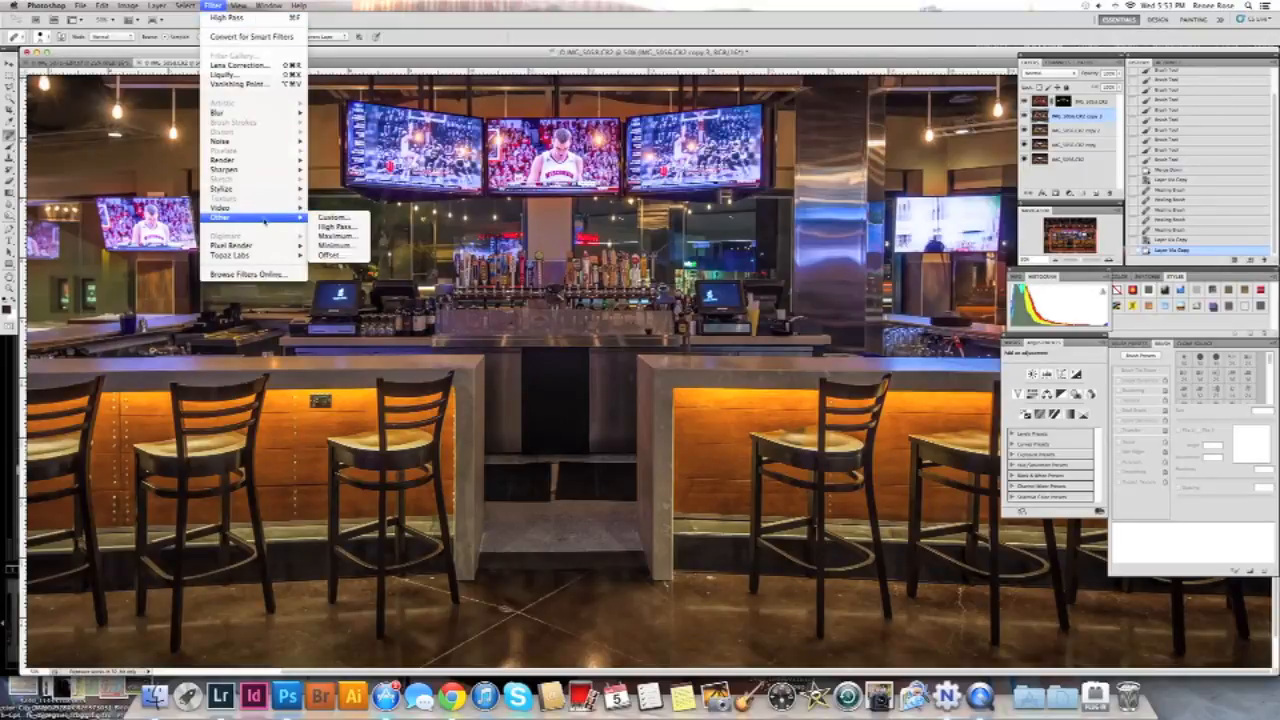
{"action": "left_click", "coordinate": [345, 232]}
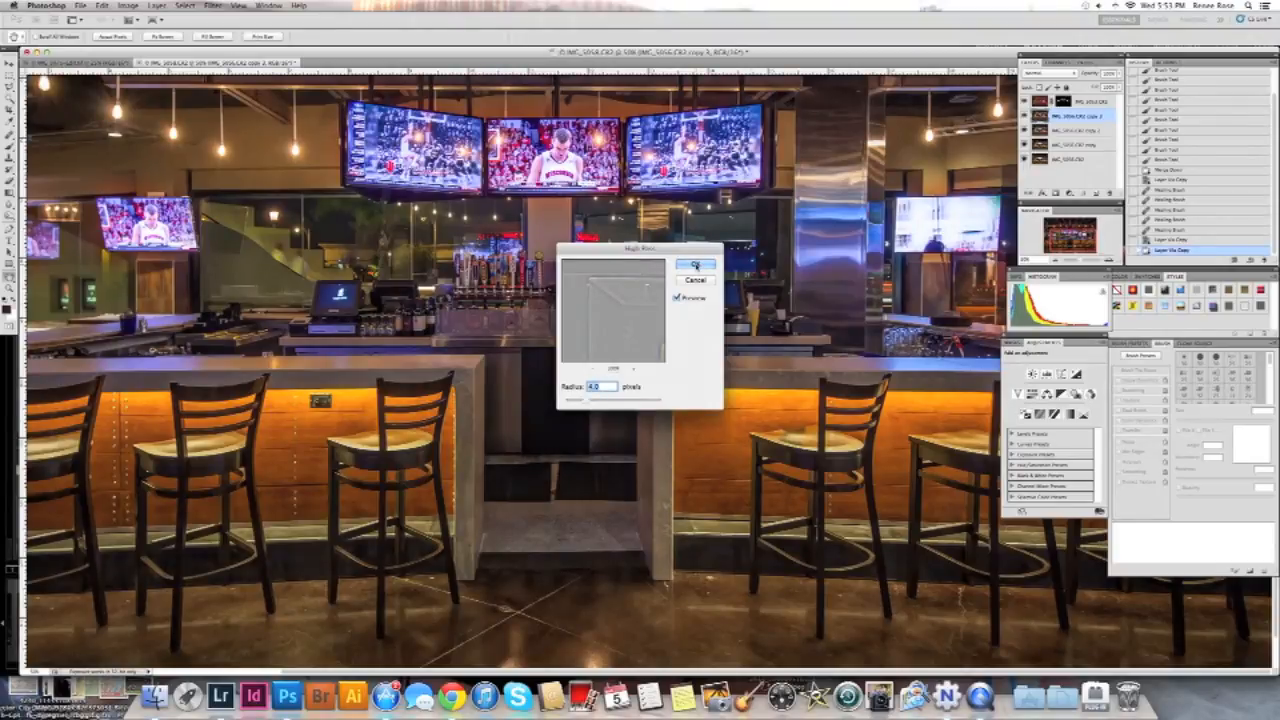
{"action": "left_click", "coordinate": [695, 265]}
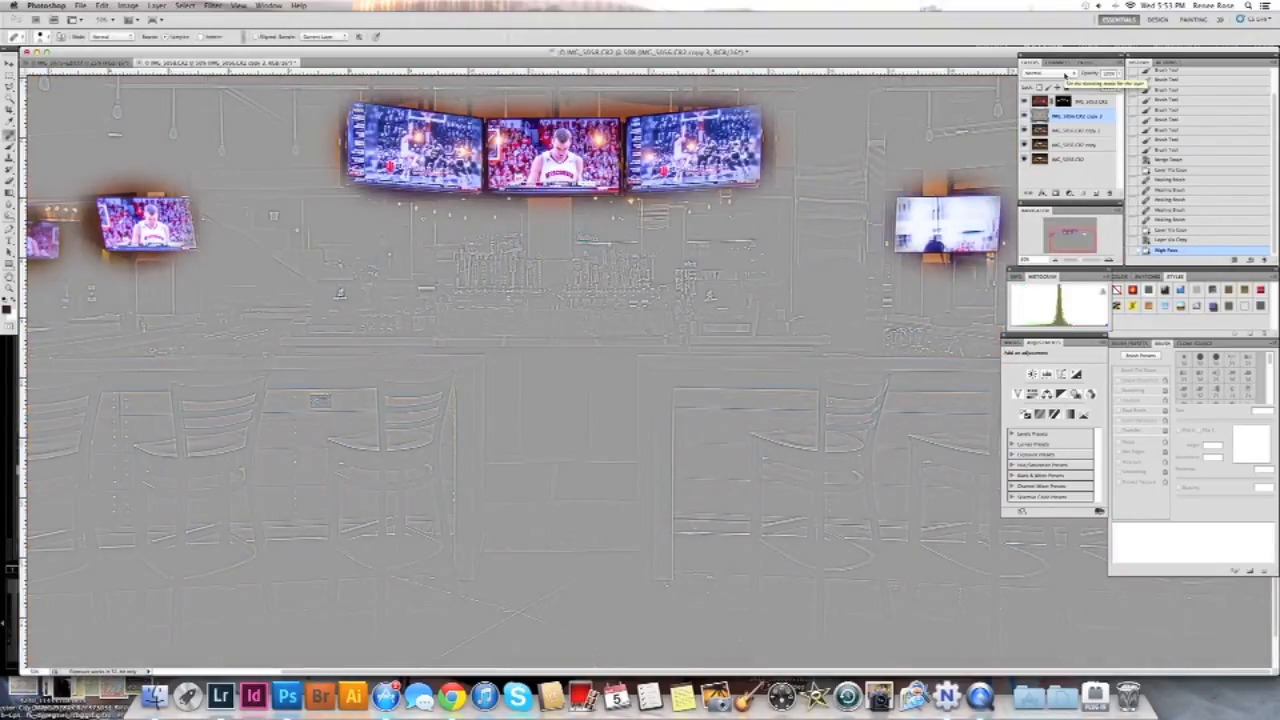
{"action": "left_click", "coordinate": [1066, 75]}
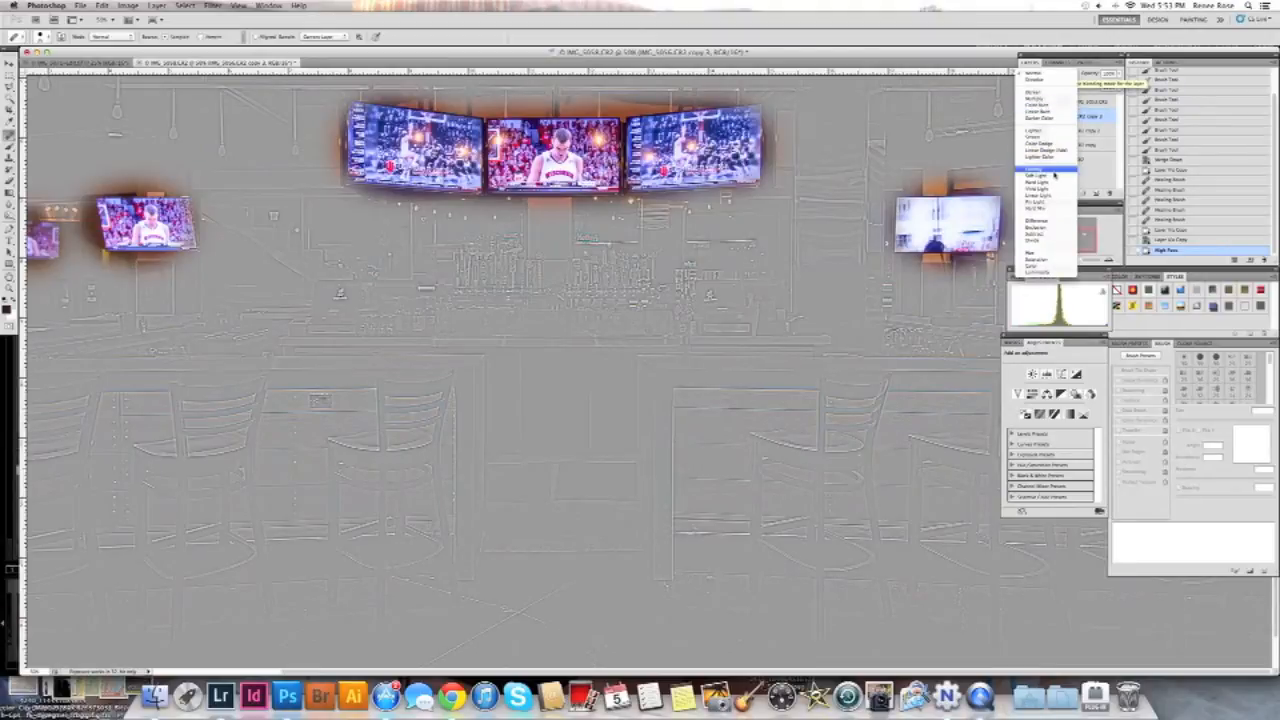
{"action": "left_click", "coordinate": [1053, 172]}
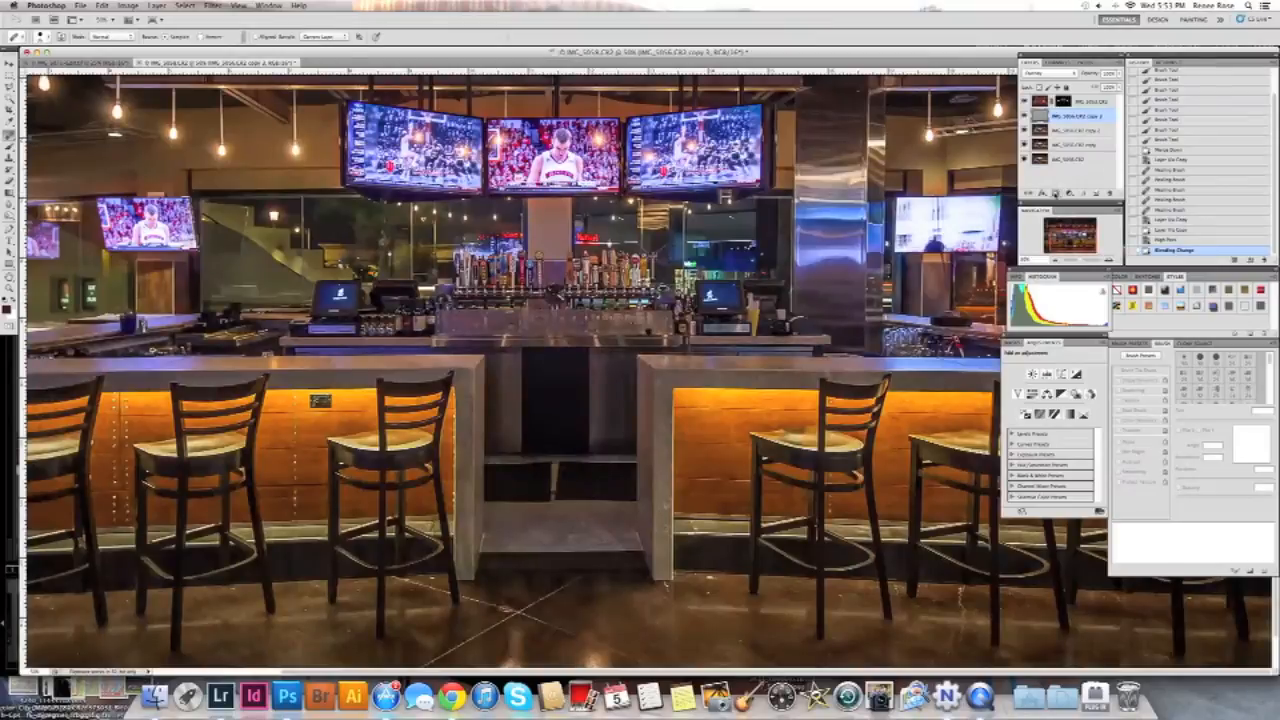
Add a black mask to the High Pass layer and paint the sharpening in over the wood panels behind the bar stools.
{"action": "left_click", "coordinate": [1056, 193], "text": "alt"}
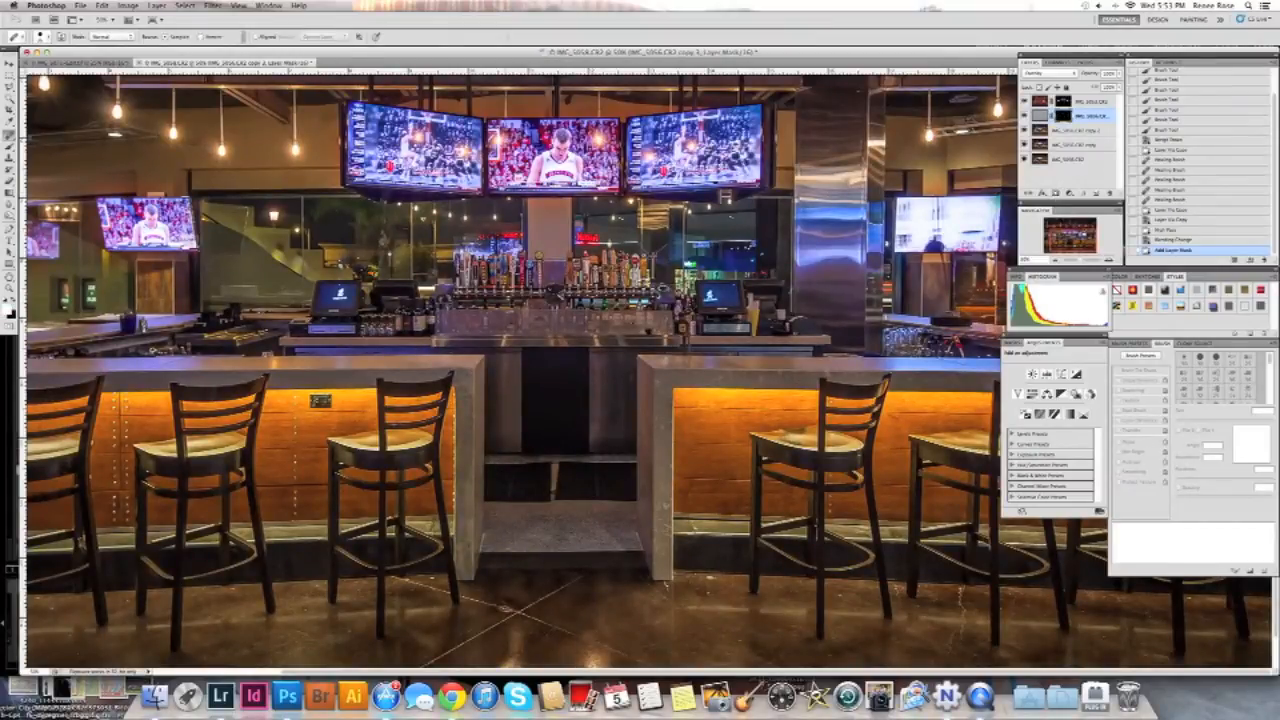
{"action": "key", "text": "b"}
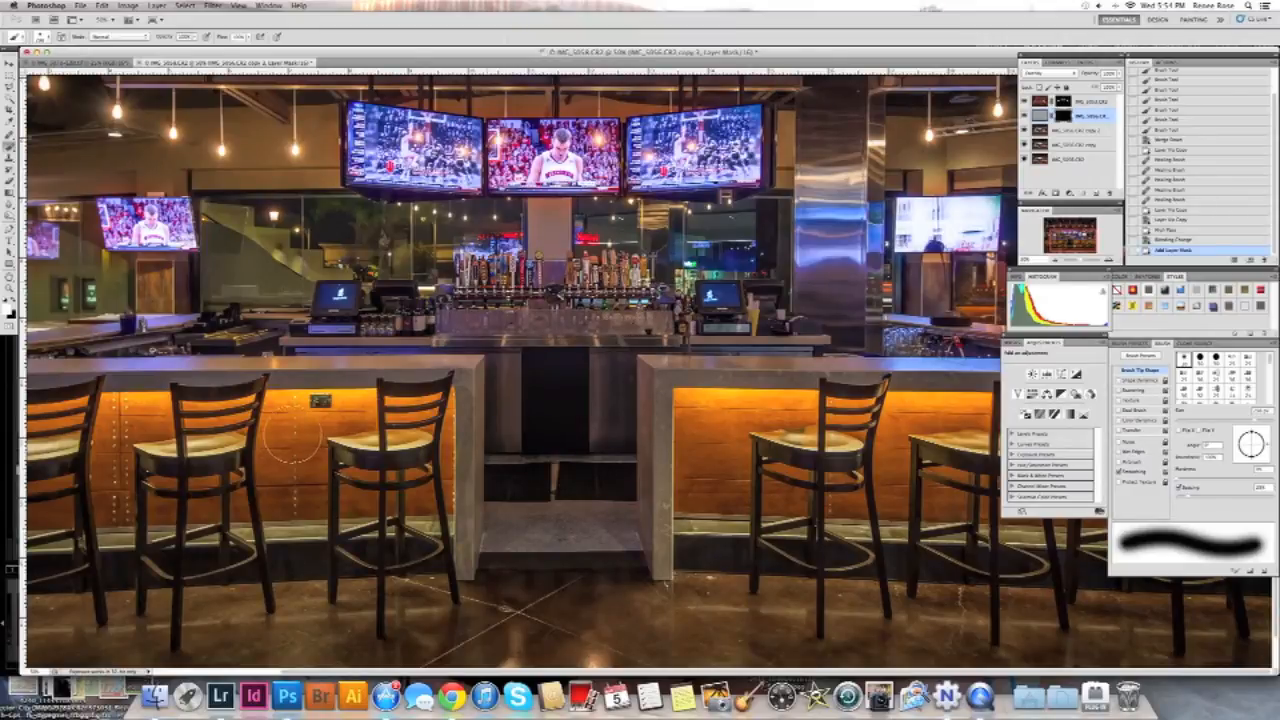
{"action": "mouse_move", "coordinate": [305, 438]}
{"action": "left_mouse_down"}
{"action": "mouse_move", "coordinate": [299, 467]}
{"action": "mouse_move", "coordinate": [292, 450]}
{"action": "left_mouse_up"}
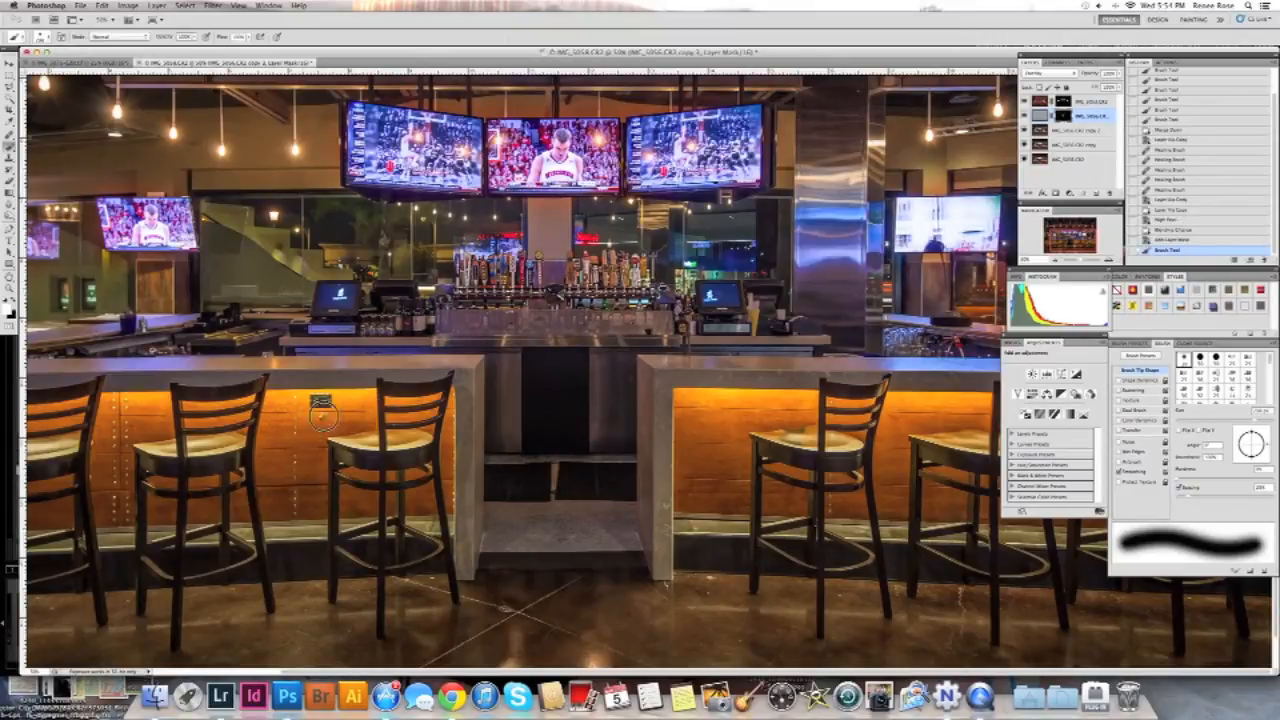
{"action": "left_click_drag", "start_coordinate": [283, 493], "coordinate": [282, 497]}
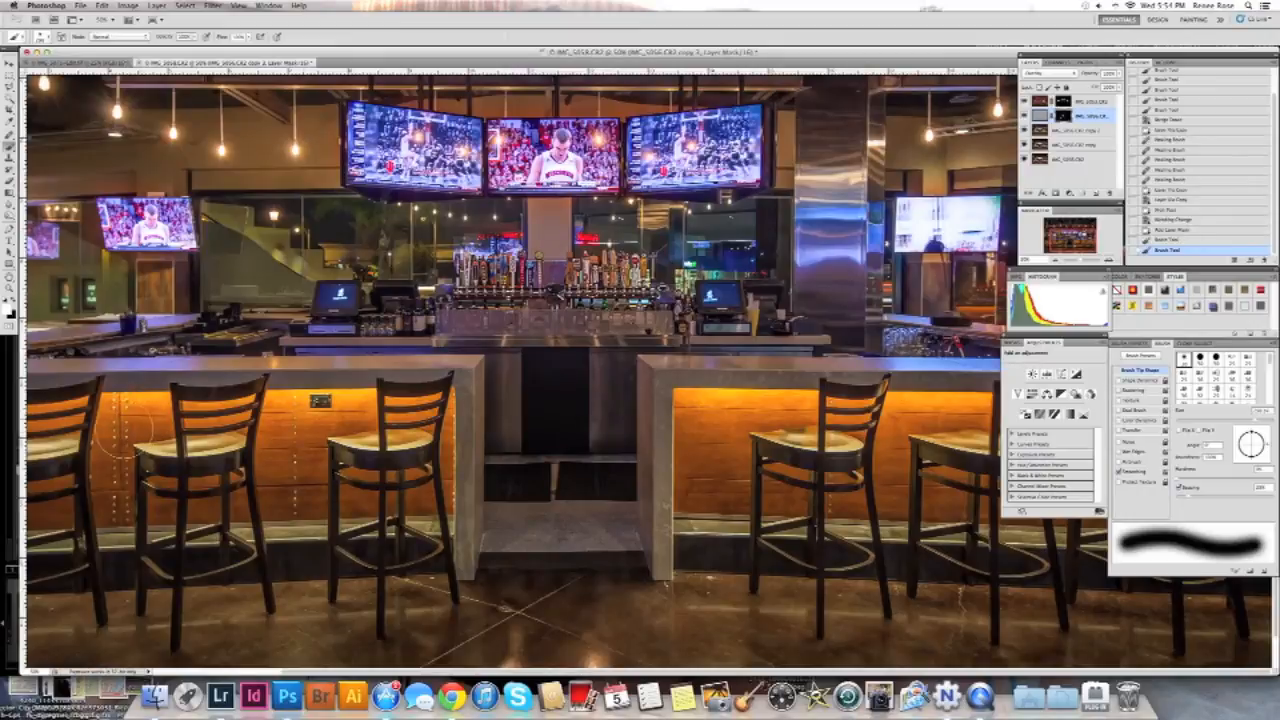
{"action": "left_click_drag", "start_coordinate": [120, 436], "coordinate": [150, 418]}
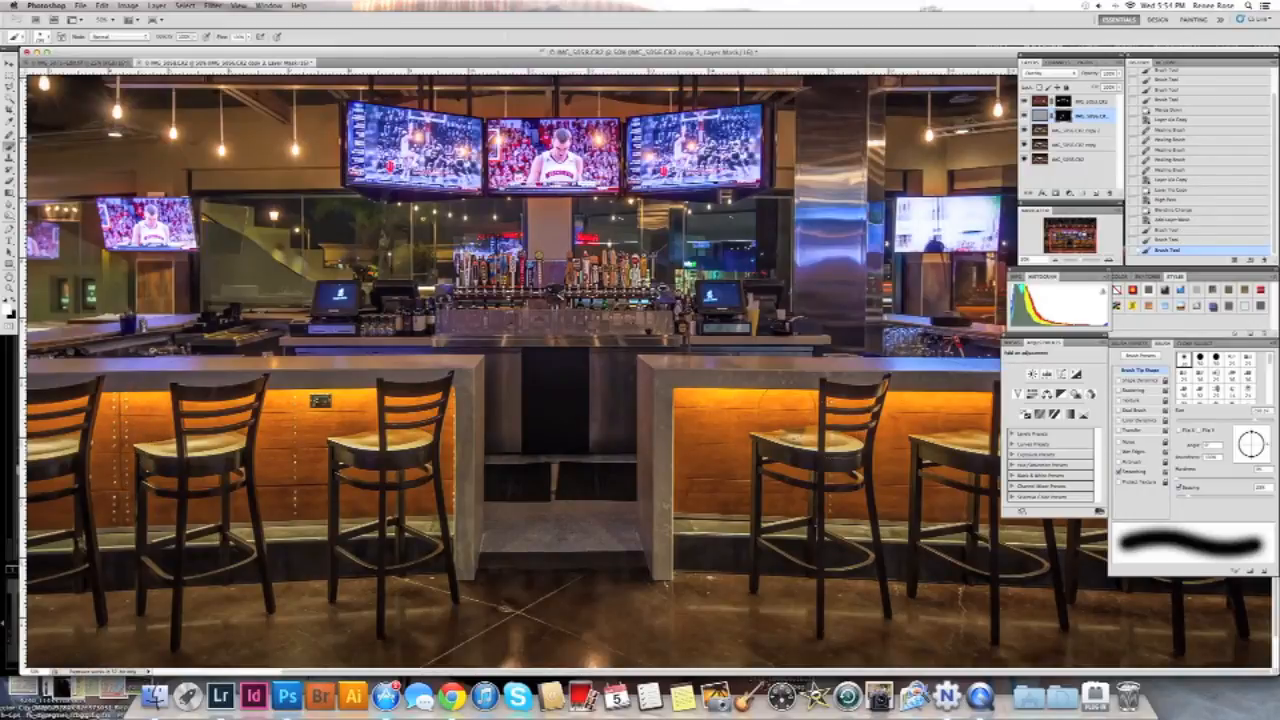
{"action": "mouse_move", "coordinate": [708, 412]}
{"action": "left_mouse_down"}
{"action": "mouse_move", "coordinate": [698, 465]}
{"action": "mouse_move", "coordinate": [733, 446]}
{"action": "left_mouse_up"}
{"action": "left_click_drag", "start_coordinate": [899, 430], "coordinate": [900, 470]}
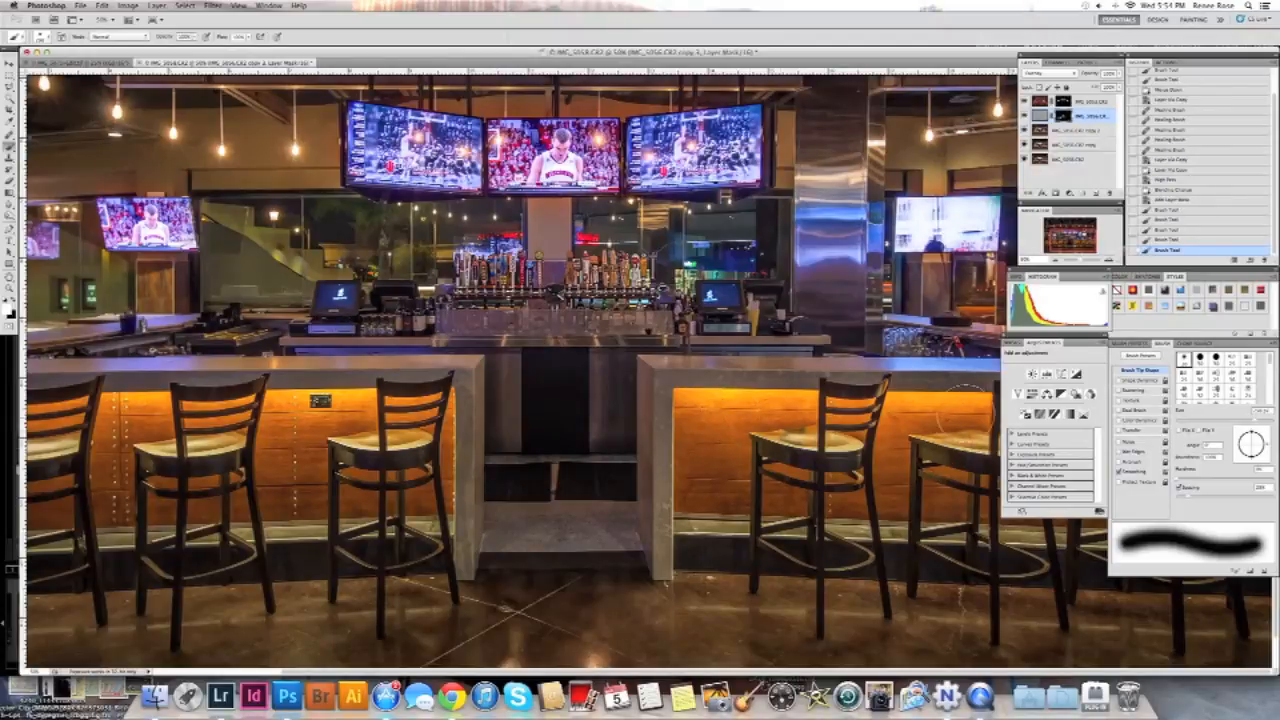
{"action": "mouse_move", "coordinate": [876, 477]}
{"action": "left_mouse_down"}
{"action": "mouse_move", "coordinate": [889, 491]}
{"action": "mouse_move", "coordinate": [888, 460]}
{"action": "left_mouse_up"}
Apply a 4.0-pixel Gaussian Blur to the duplicate below the High Pass layer and add a black mask to it.
{"action": "left_click", "coordinate": [1065, 130]}
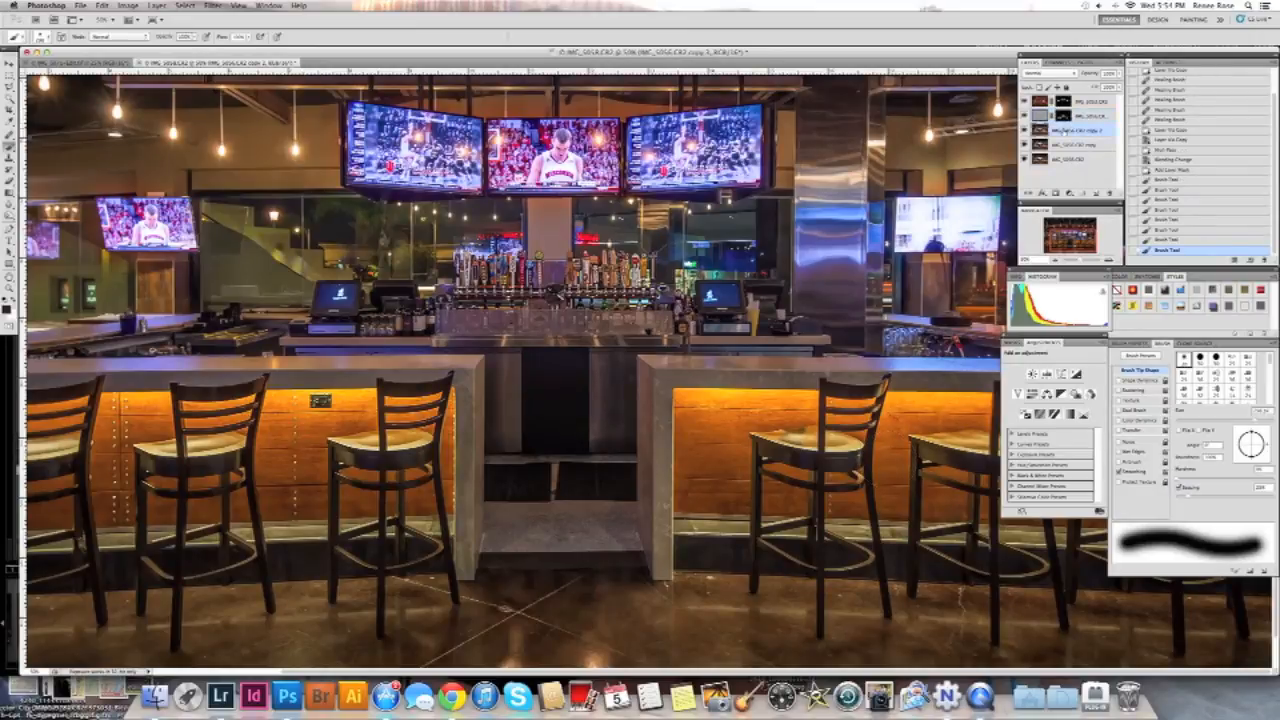
{"action": "left_click", "coordinate": [213, 6]}
{"action": "mouse_move", "coordinate": [257, 114]}
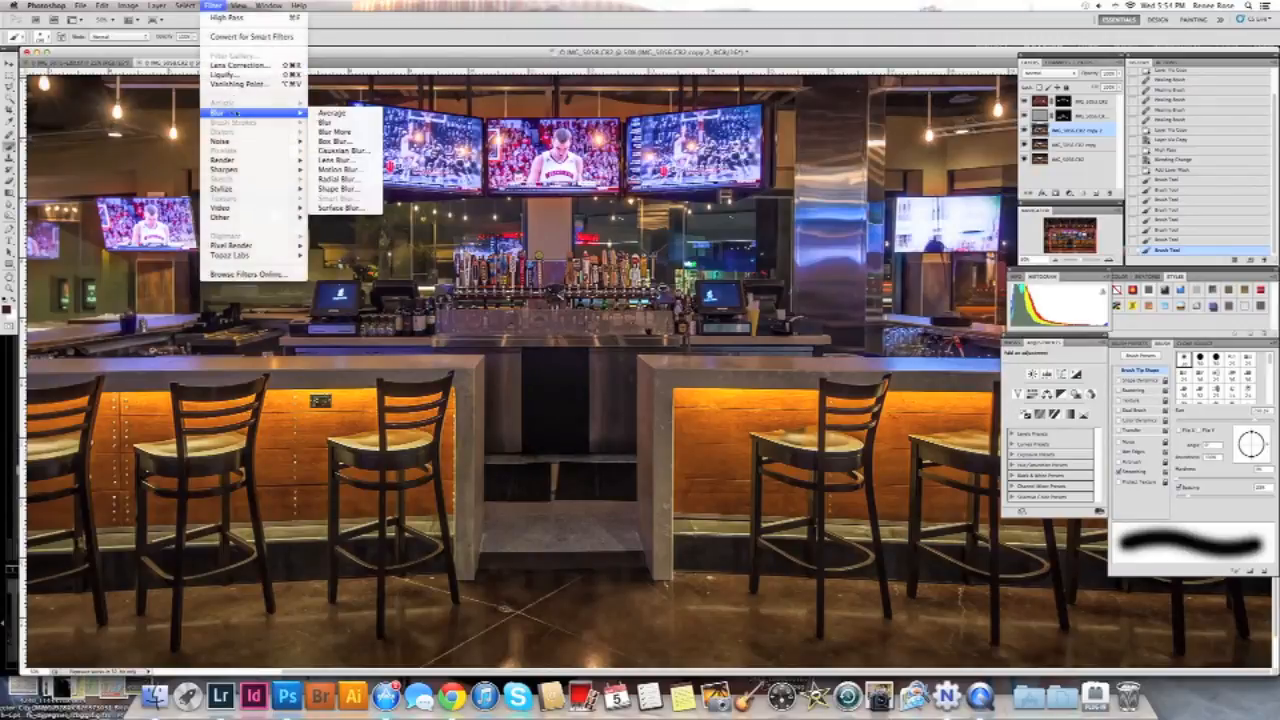
{"action": "left_click", "coordinate": [337, 155]}
{"action": "left_click", "coordinate": [994, 250]}
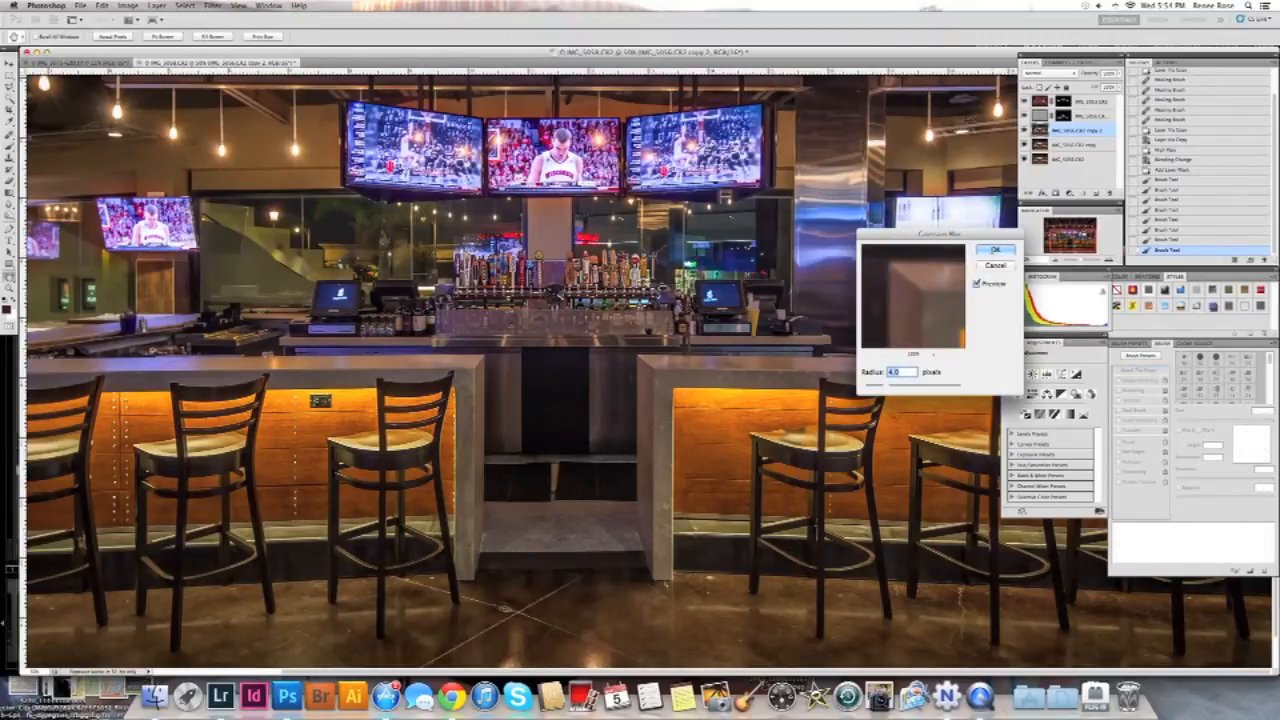
{"action": "left_click", "coordinate": [1057, 194]}
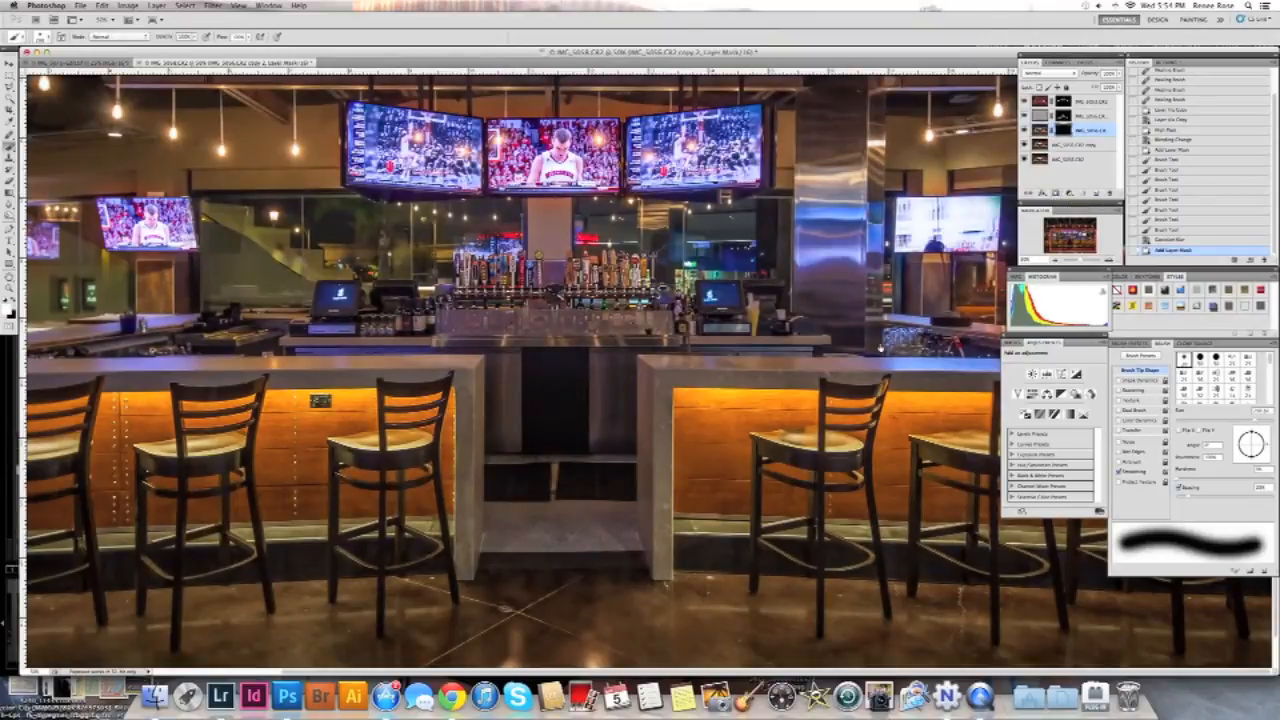
Reduce the brush size and paint the blurred layer in over the stainless steel column.
{"action": "scroll", "coordinate": [870, 360], "scroll_direction": "up", "scroll_amount": 5}
{"action": "scroll", "coordinate": [870, 360], "scroll_direction": "down", "scroll_amount": 1}
{"action": "scroll", "coordinate": [870, 360], "scroll_direction": "left", "scroll_amount": 3}
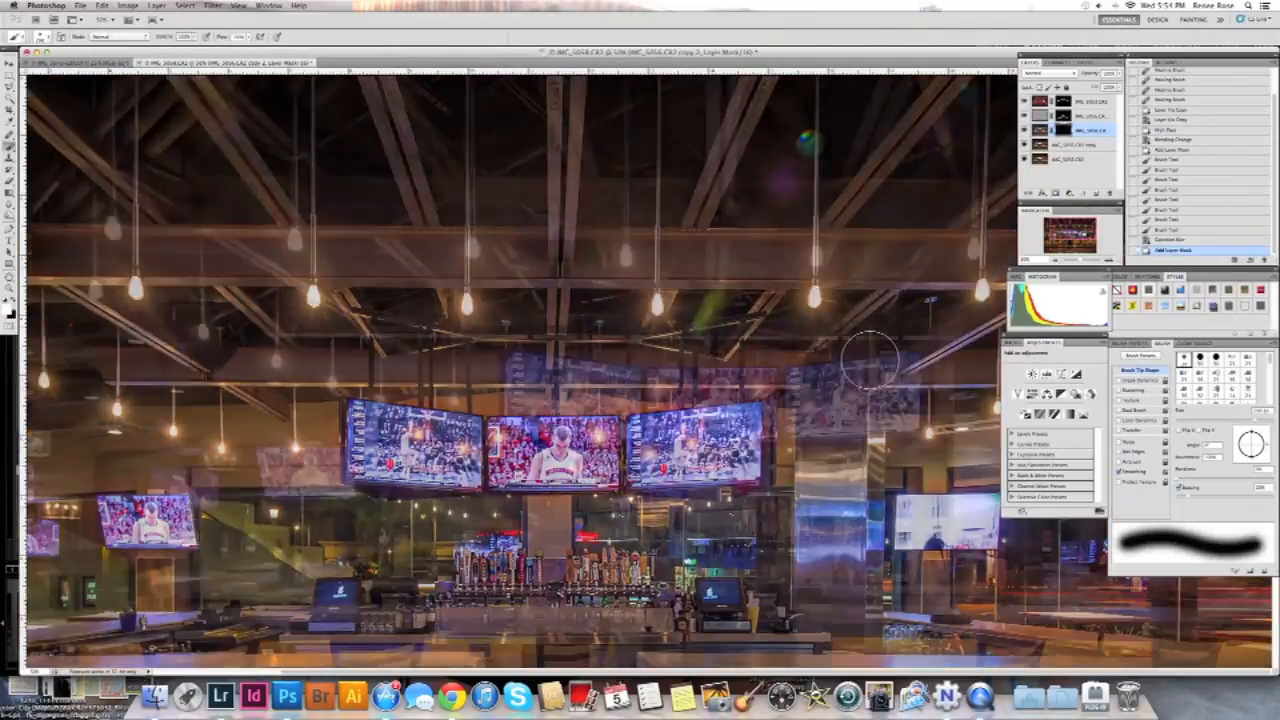
{"action": "scroll", "coordinate": [870, 360], "scroll_direction": "right", "scroll_amount": 3}
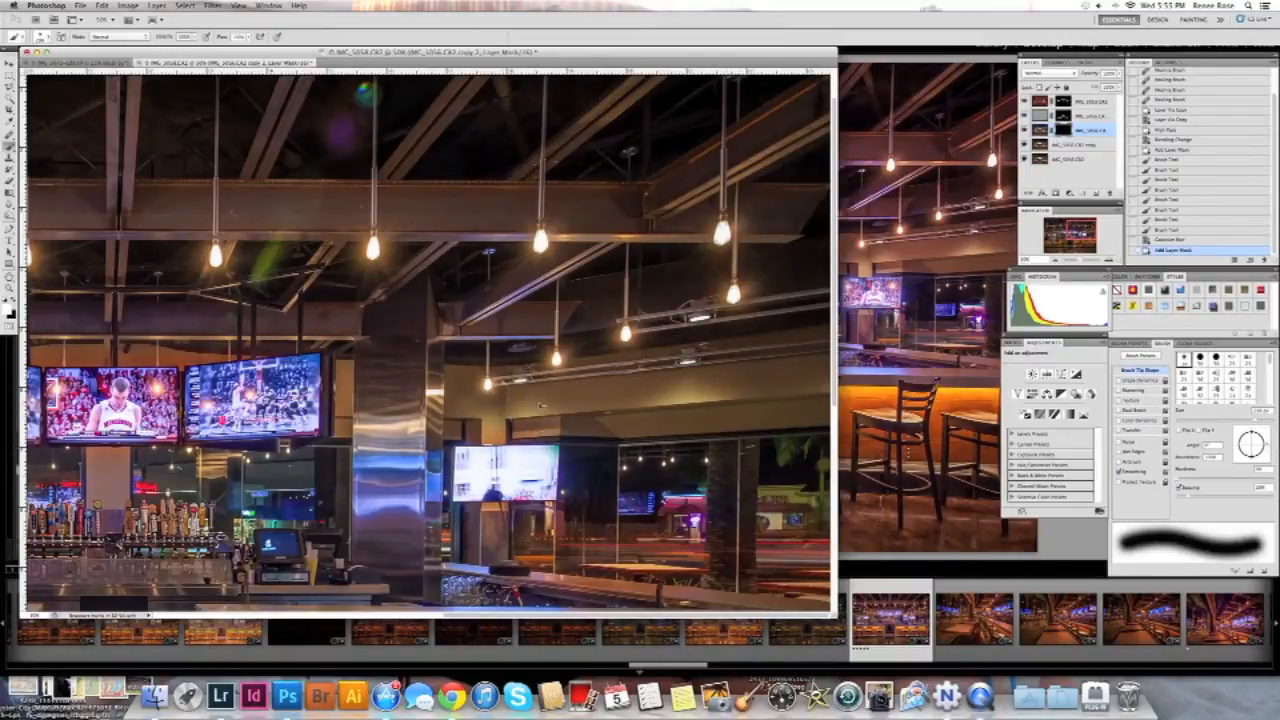
{"action": "right_click", "coordinate": [555, 407]}
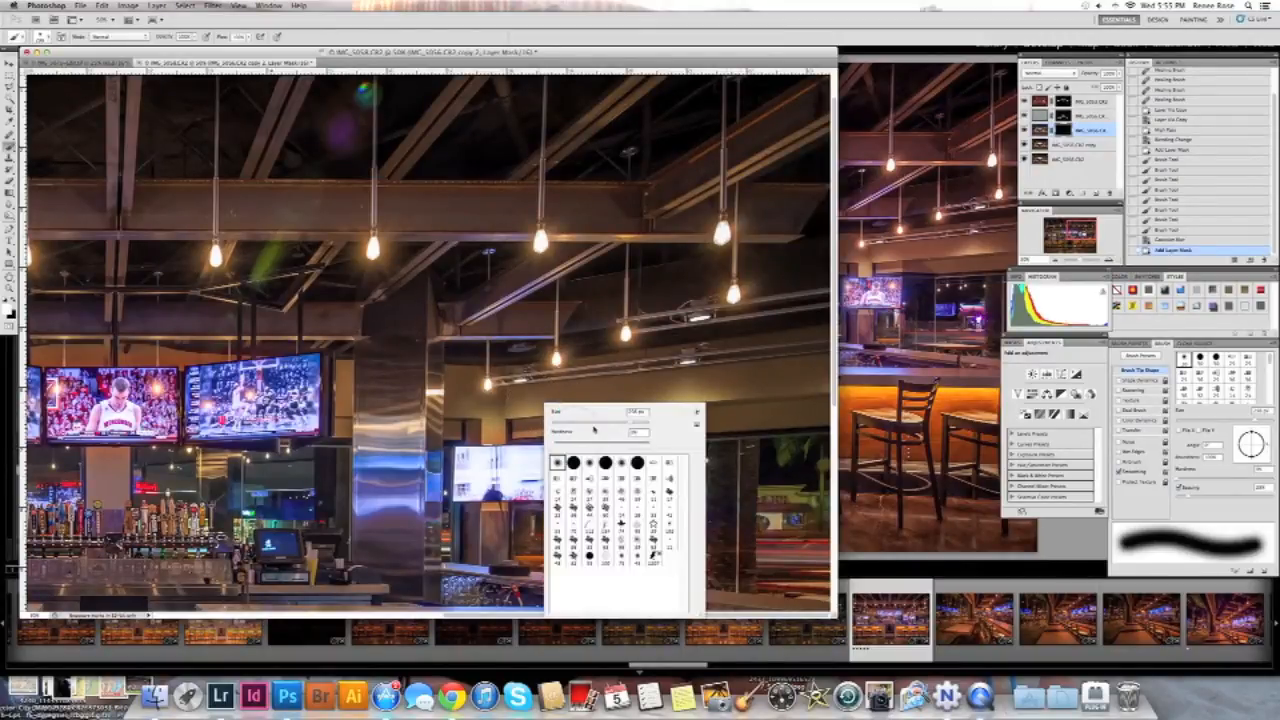
{"action": "left_click_drag", "start_coordinate": [601, 426], "coordinate": [580, 424]}
{"action": "key", "text": "Return"}
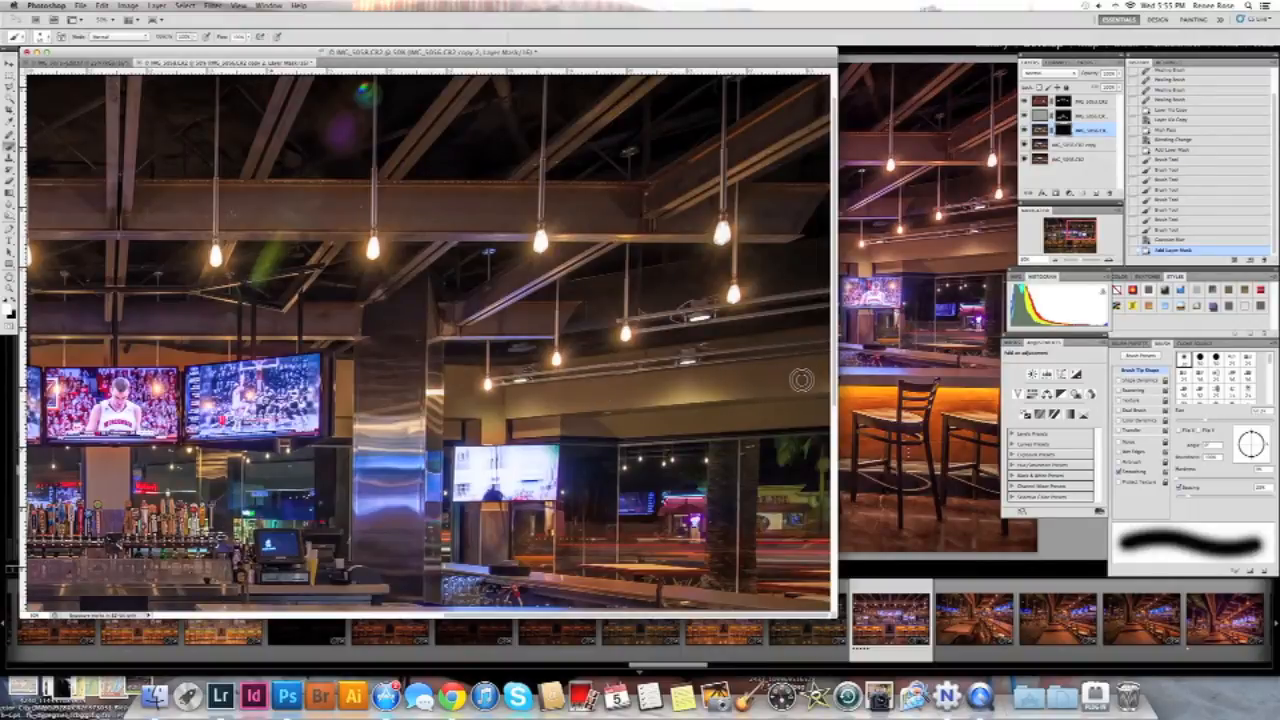
{"action": "left_click_drag", "start_coordinate": [395, 440], "coordinate": [395, 500]}
Paint on the High Pass layer's mask to sharpen the ceiling beams above the TVs and the pendant lights.
{"action": "left_click", "coordinate": [1063, 118]}
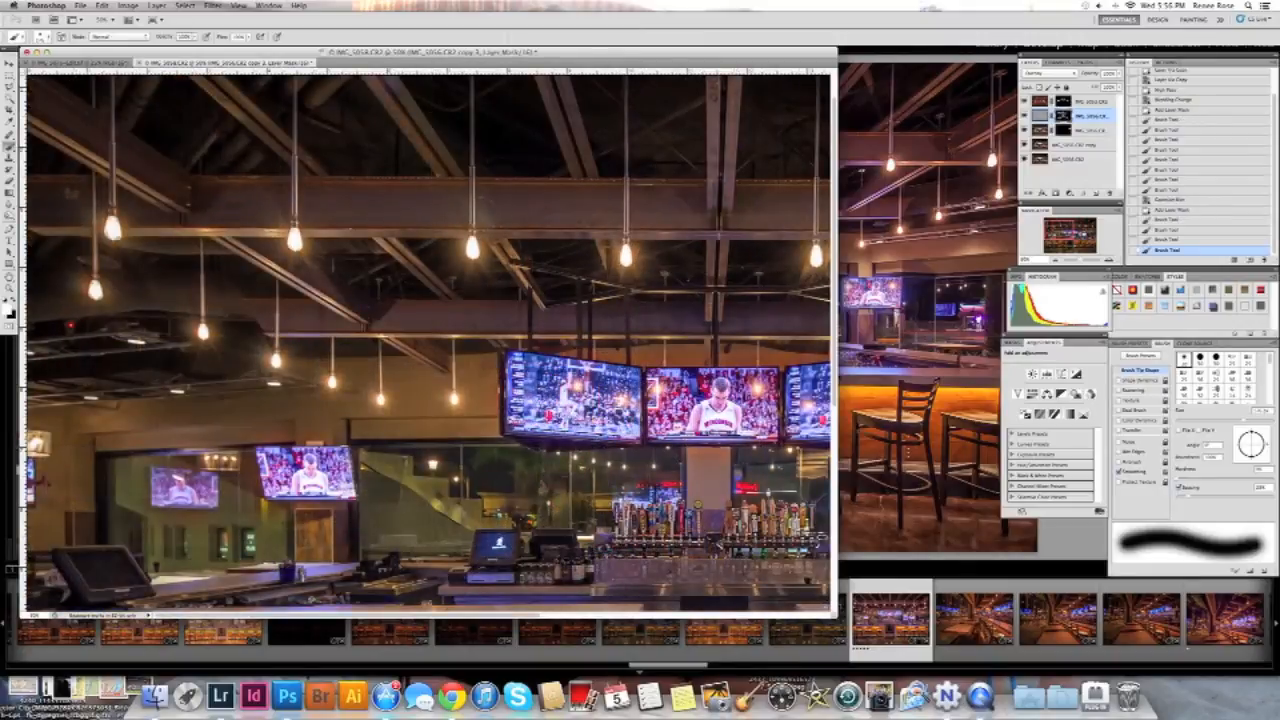
{"action": "left_click_drag", "start_coordinate": [559, 97], "coordinate": [601, 193]}
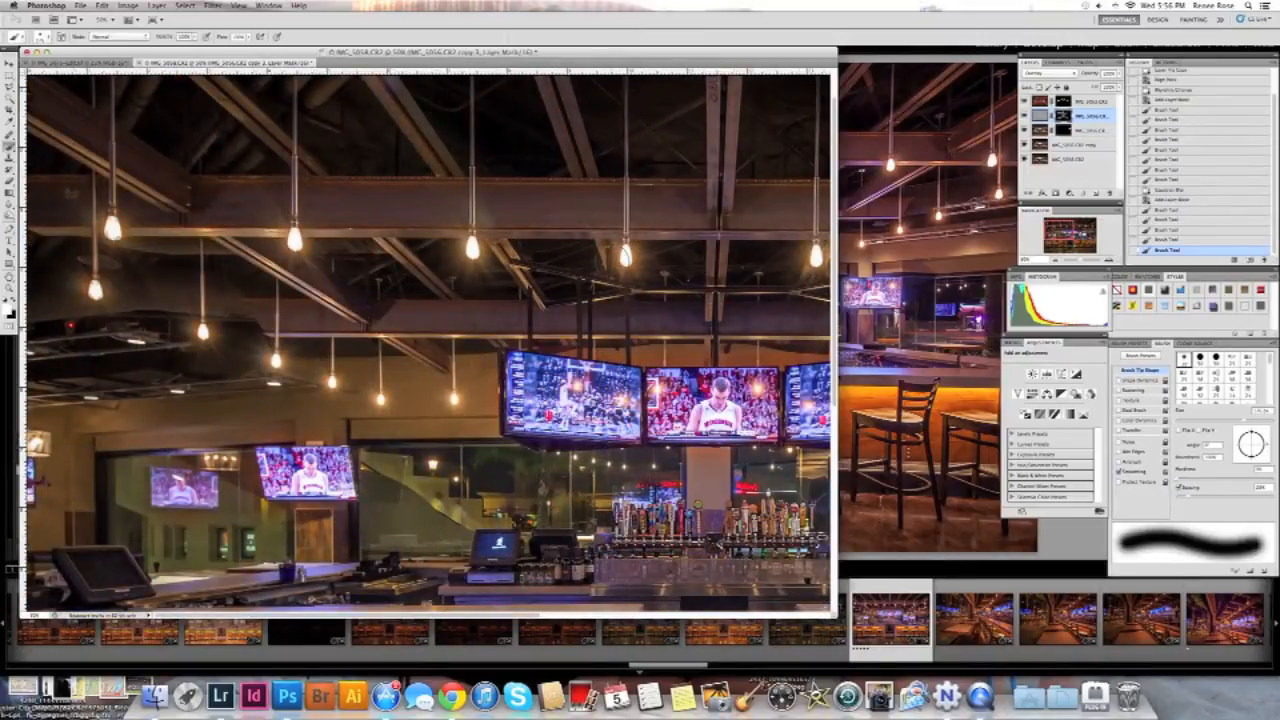
{"action": "left_click", "coordinate": [443, 171]}
{"action": "left_click_drag", "start_coordinate": [457, 161], "coordinate": [420, 100]}
{"action": "left_click_drag", "start_coordinate": [235, 100], "coordinate": [303, 163]}
{"action": "left_click_drag", "start_coordinate": [75, 140], "coordinate": [154, 187]}
{"action": "left_click_drag", "start_coordinate": [225, 242], "coordinate": [340, 312]}
{"action": "left_click_drag", "start_coordinate": [214, 90], "coordinate": [303, 165]}
{"action": "left_click_drag", "start_coordinate": [380, 243], "coordinate": [440, 290]}
{"action": "mouse_move", "coordinate": [504, 328]}
{"action": "left_mouse_down"}
{"action": "mouse_move", "coordinate": [680, 295]}
{"action": "mouse_move", "coordinate": [727, 207]}
{"action": "left_mouse_up"}
Extend the sharpening along the ceiling beam on the steel column's side of the room, and compare the whole image with the reference photo.
{"action": "scroll", "coordinate": [727, 207], "scroll_direction": "right", "scroll_amount": 1}
{"action": "scroll", "coordinate": [727, 207], "scroll_direction": "right", "scroll_amount": 10}
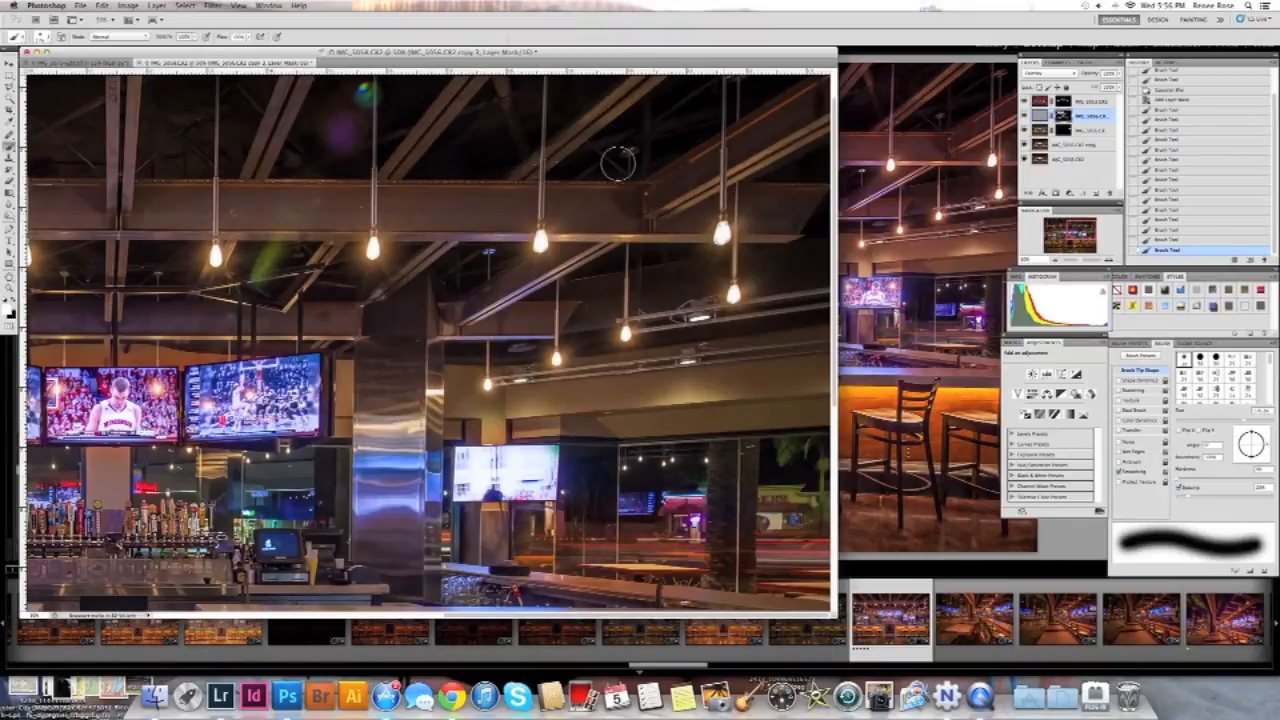
{"action": "left_click_drag", "start_coordinate": [612, 108], "coordinate": [622, 100]}
{"action": "left_click_drag", "start_coordinate": [622, 100], "coordinate": [634, 91]}
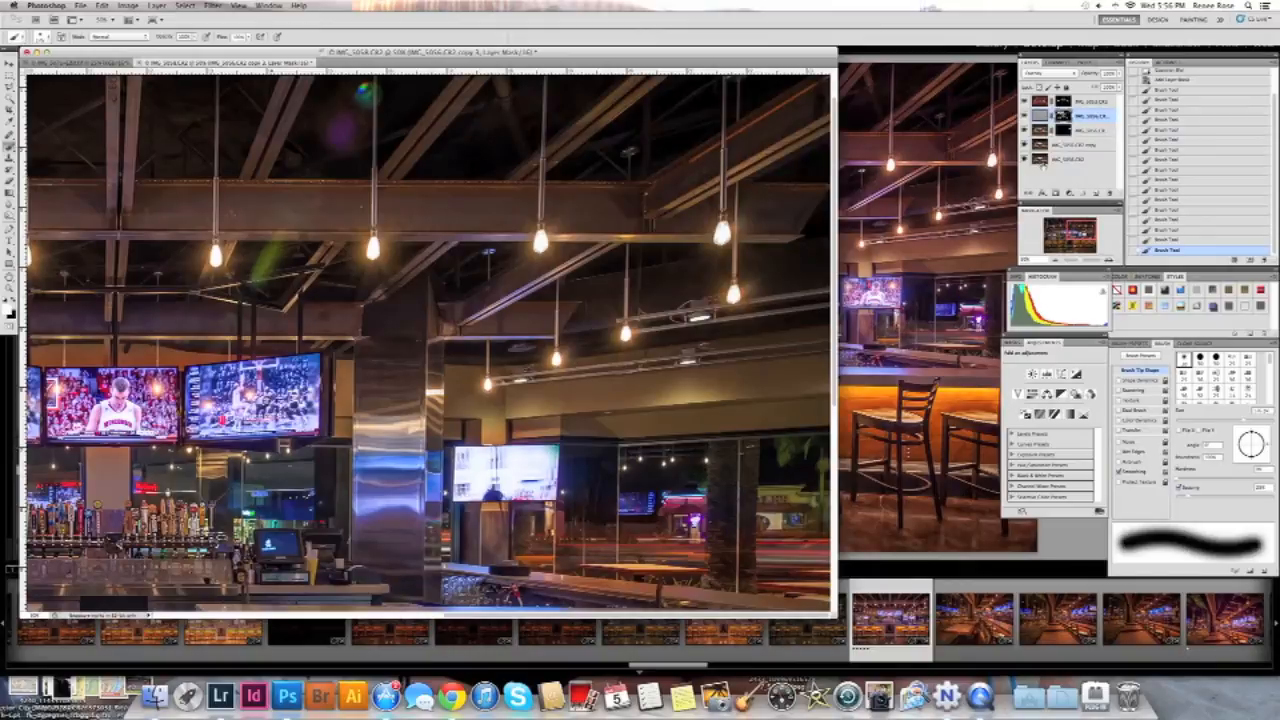
{"action": "key", "text": "super+0"}
{"action": "key", "text": "super+minus"}
{"action": "key", "text": "super+minus"}
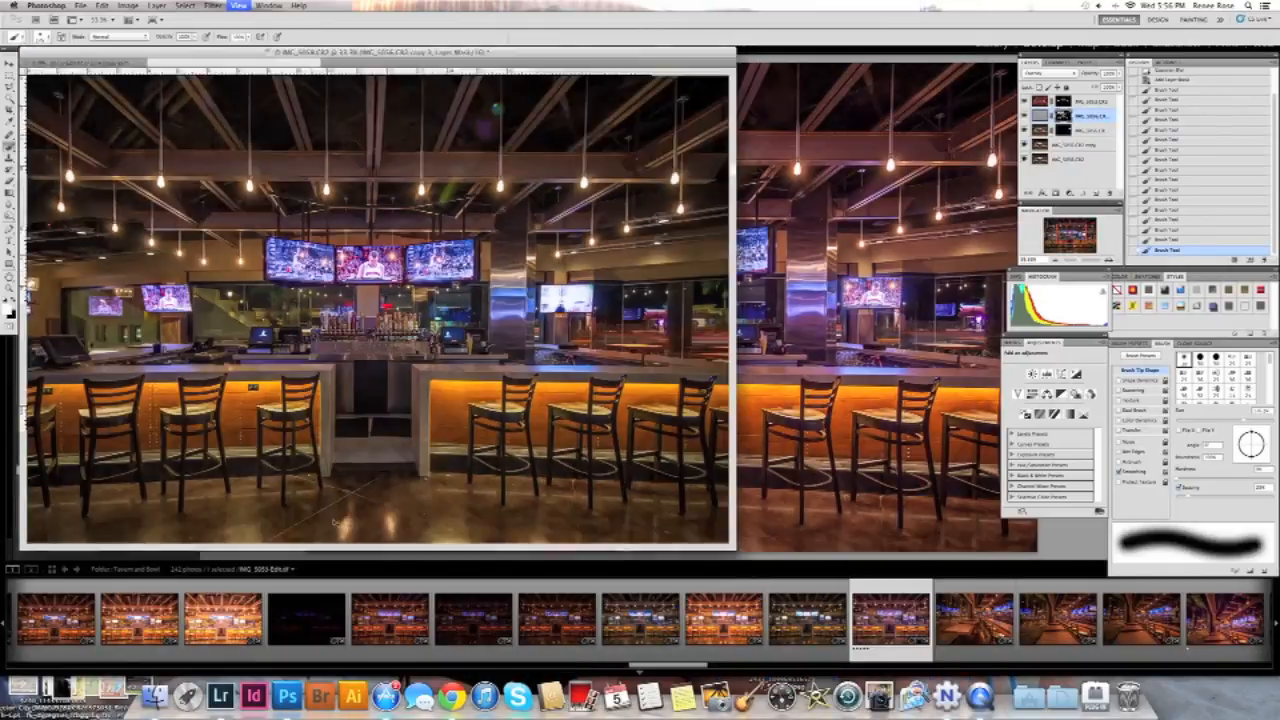
{"action": "key", "text": "super+plus"}
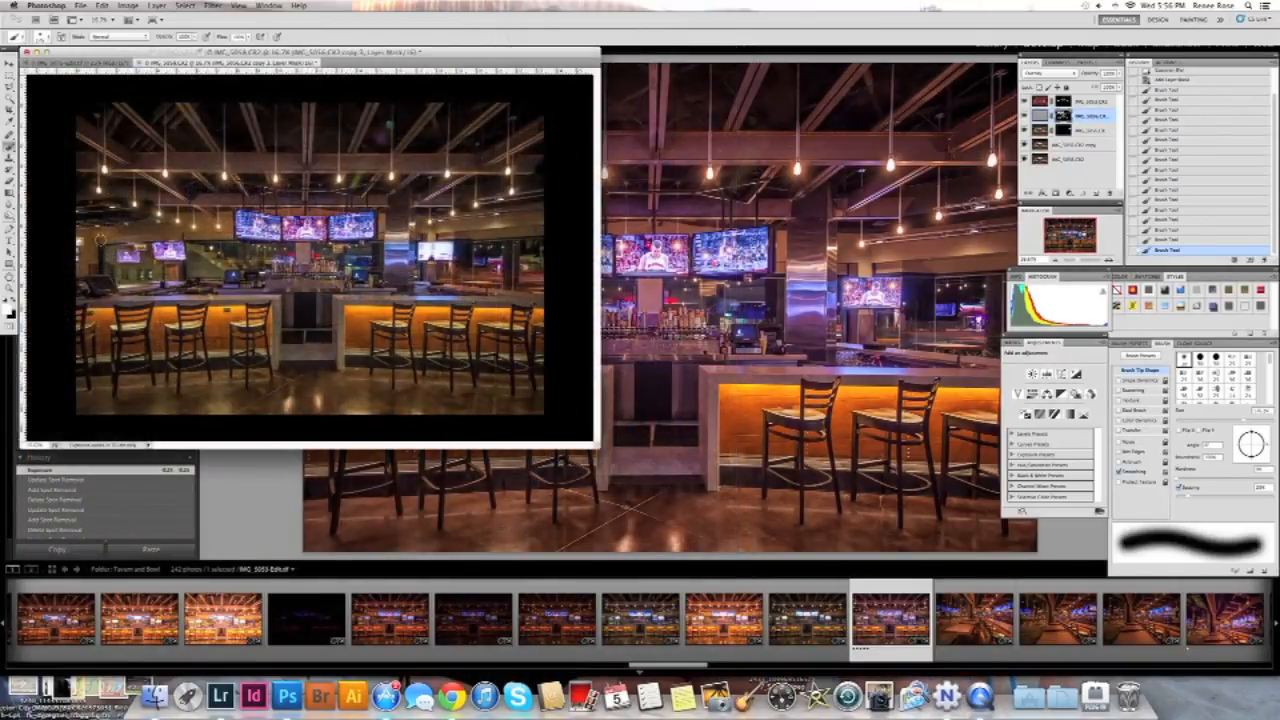
Switch to Lightroom and fine-tune the exposure of the finished bar photo.
{"action": "key", "text": "super+Tab"}
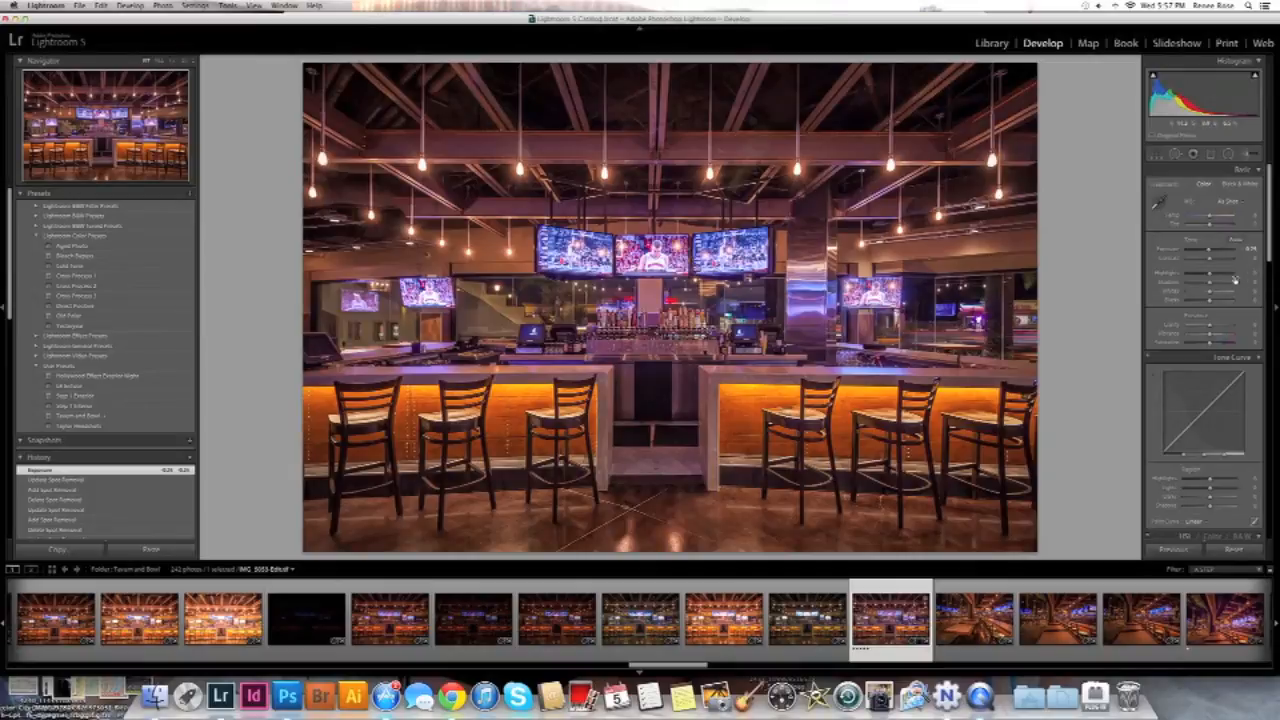
{"action": "scroll", "coordinate": [1211, 270], "scroll_direction": "down", "scroll_amount": 3}
{"action": "scroll", "coordinate": [1211, 262], "scroll_direction": "up", "scroll_amount": 4}
{"action": "left_click", "coordinate": [1210, 253]}
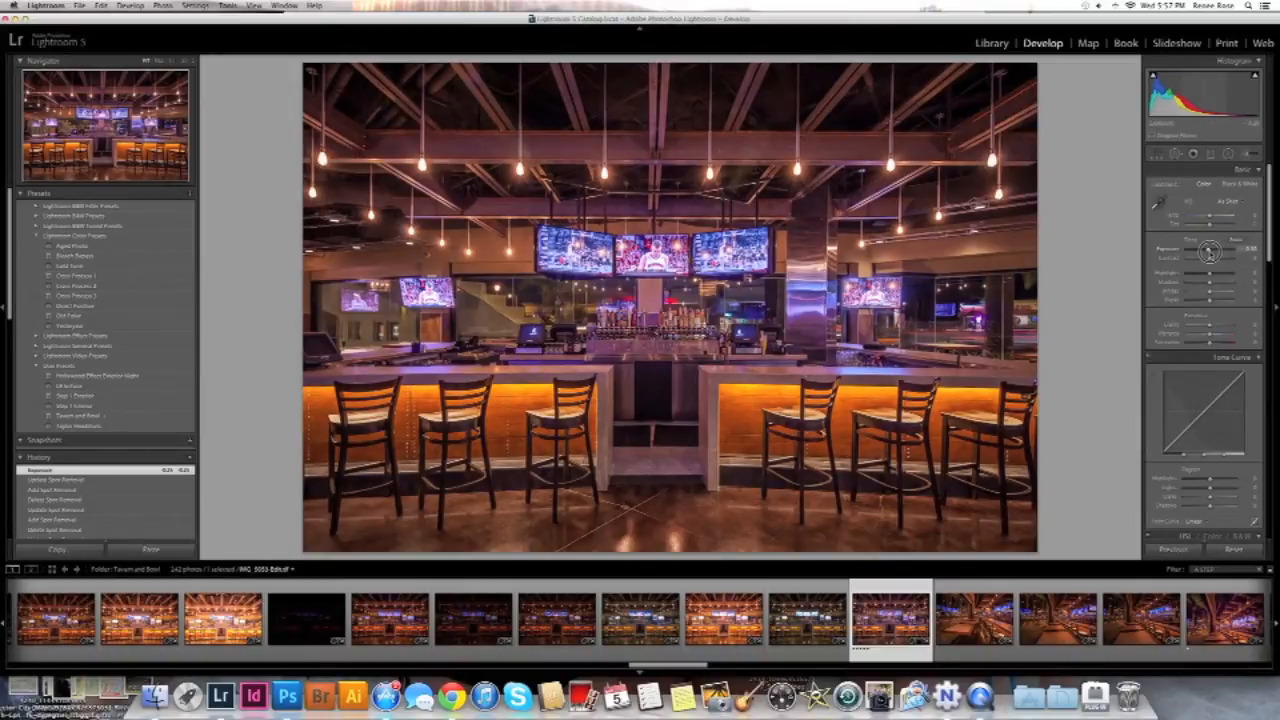
{"action": "left_click_drag", "start_coordinate": [1209, 252], "coordinate": [1208, 252]}
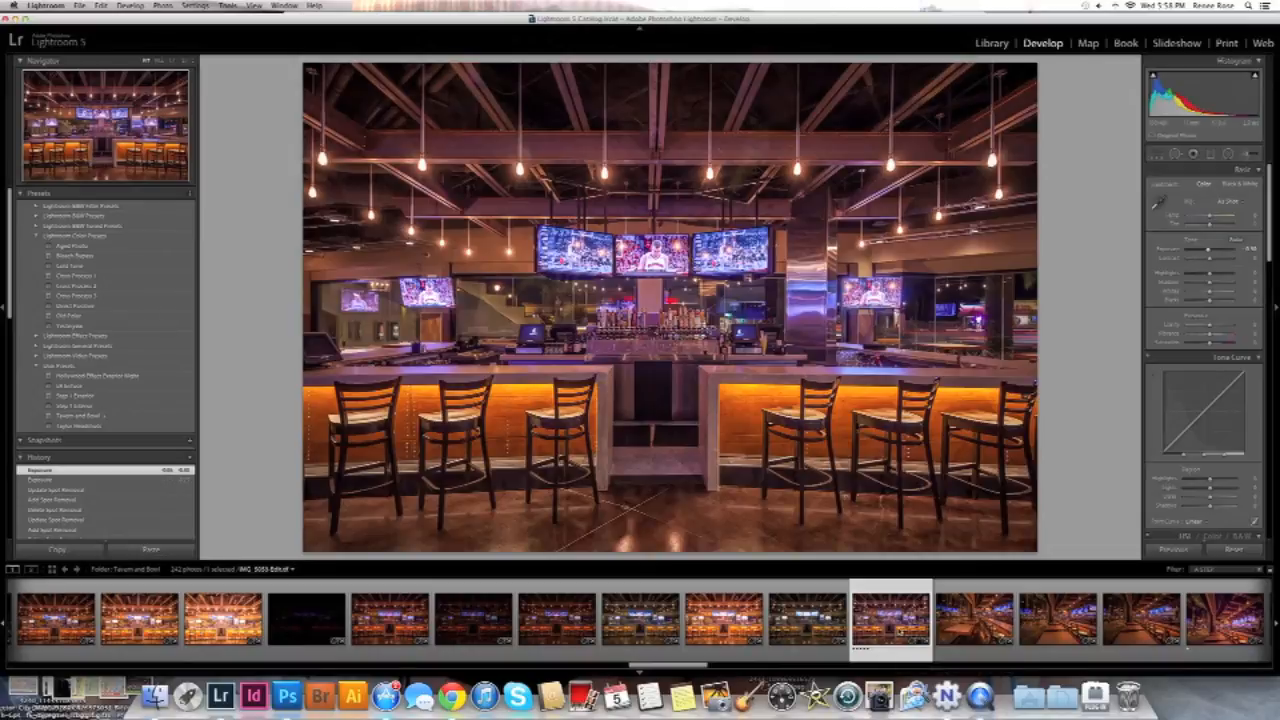
View the finished dining area and bowling lane photos, inspecting the dining area's pendant lights and exit sign up close.
{"action": "scroll", "coordinate": [870, 640], "scroll_direction": "left", "scroll_amount": 10}
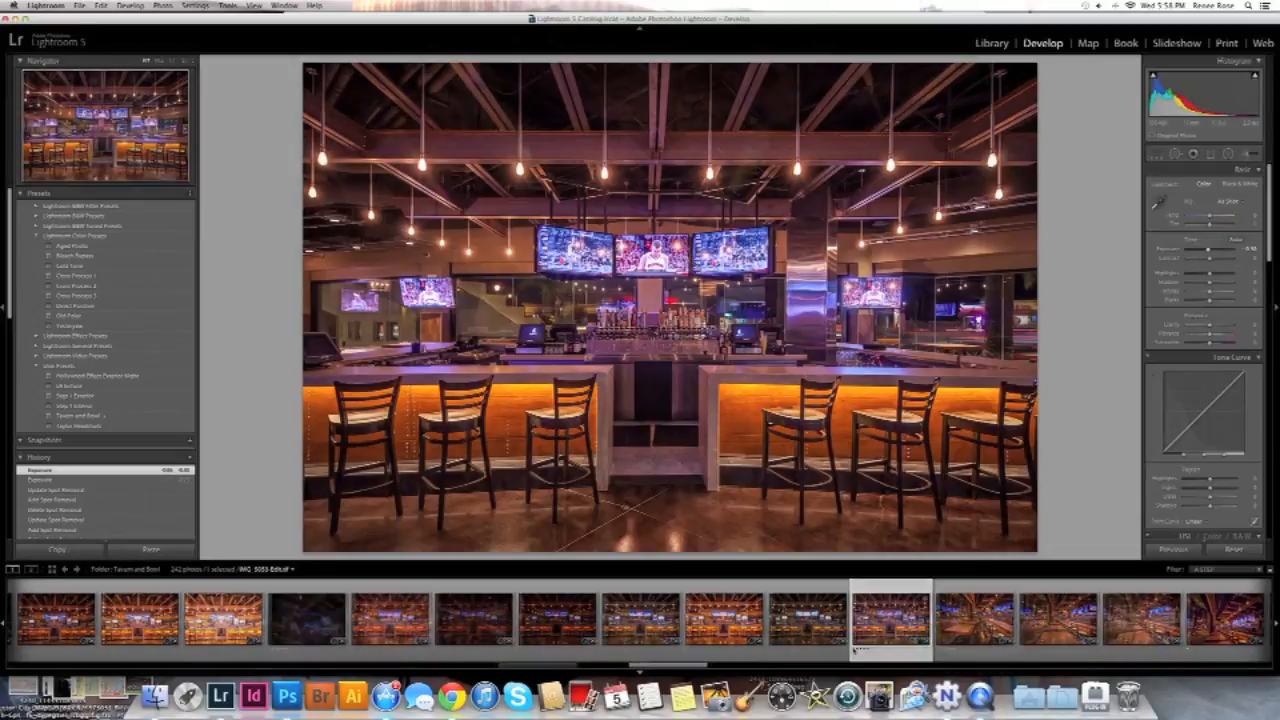
{"action": "left_click", "coordinate": [978, 622]}
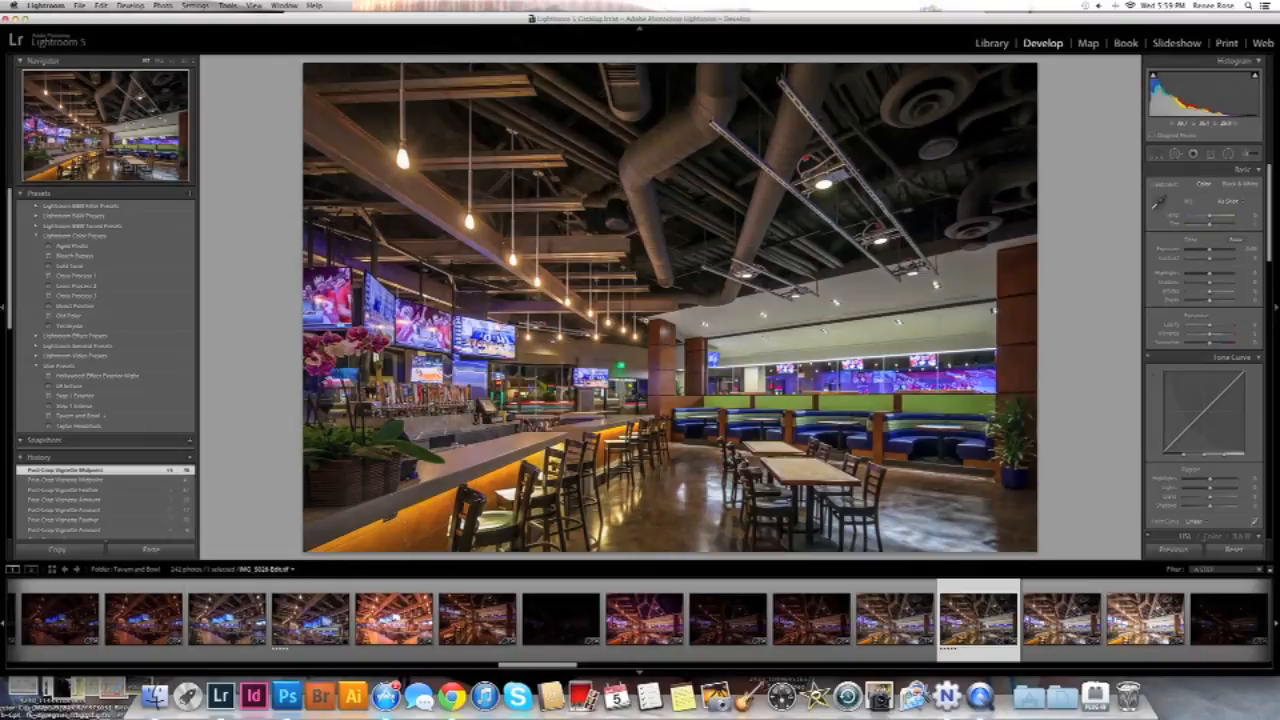
{"action": "left_click", "coordinate": [645, 322]}
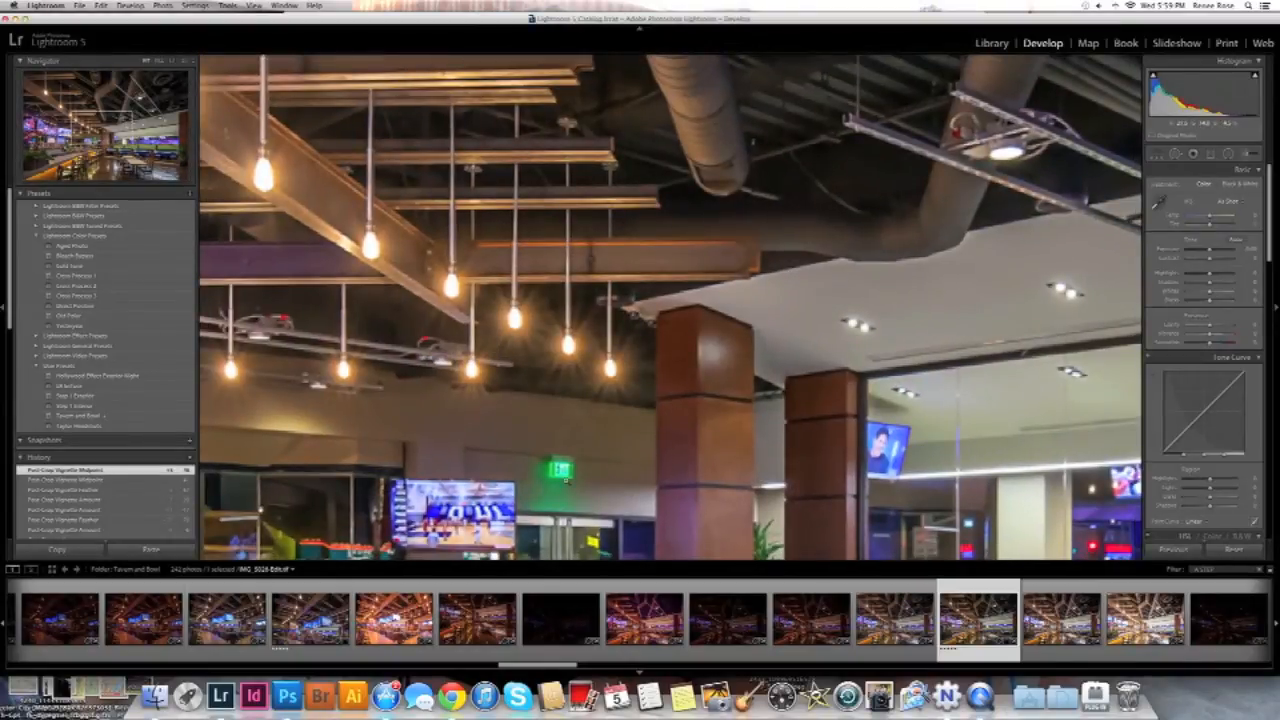
{"action": "left_click", "coordinate": [565, 481]}
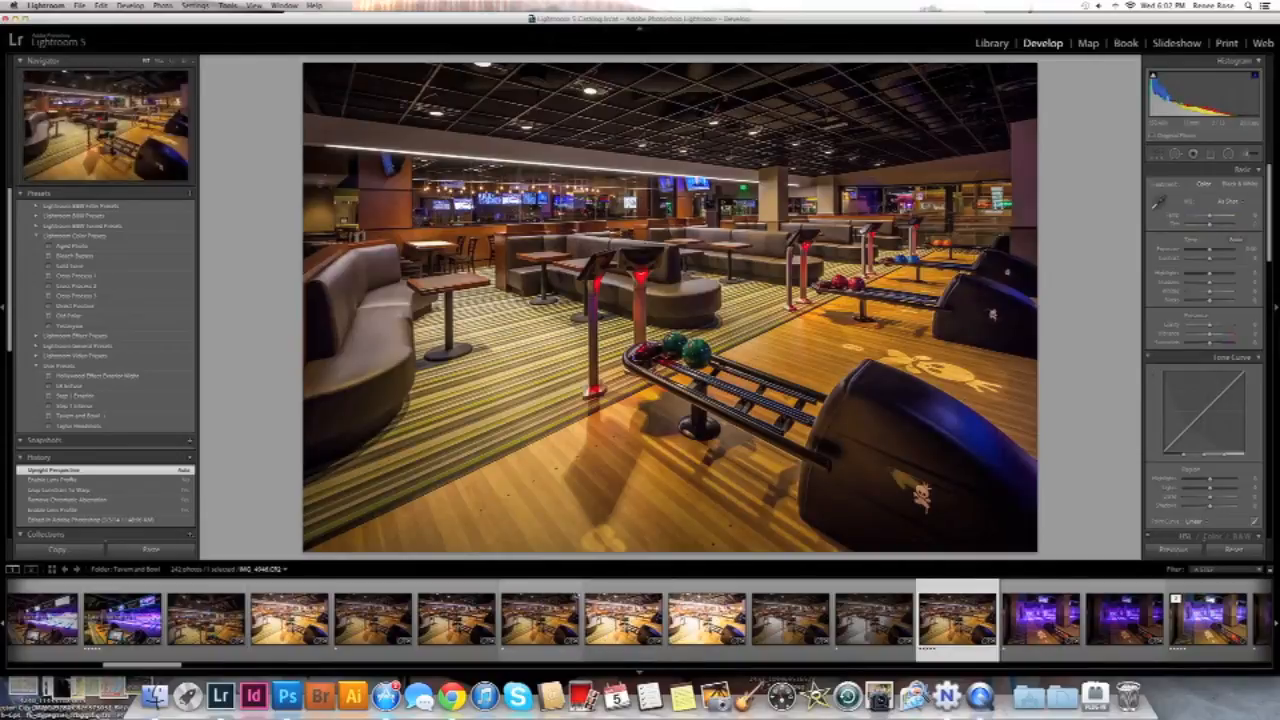
{"action": "scroll", "coordinate": [565, 616], "scroll_direction": "left", "scroll_amount": 5}
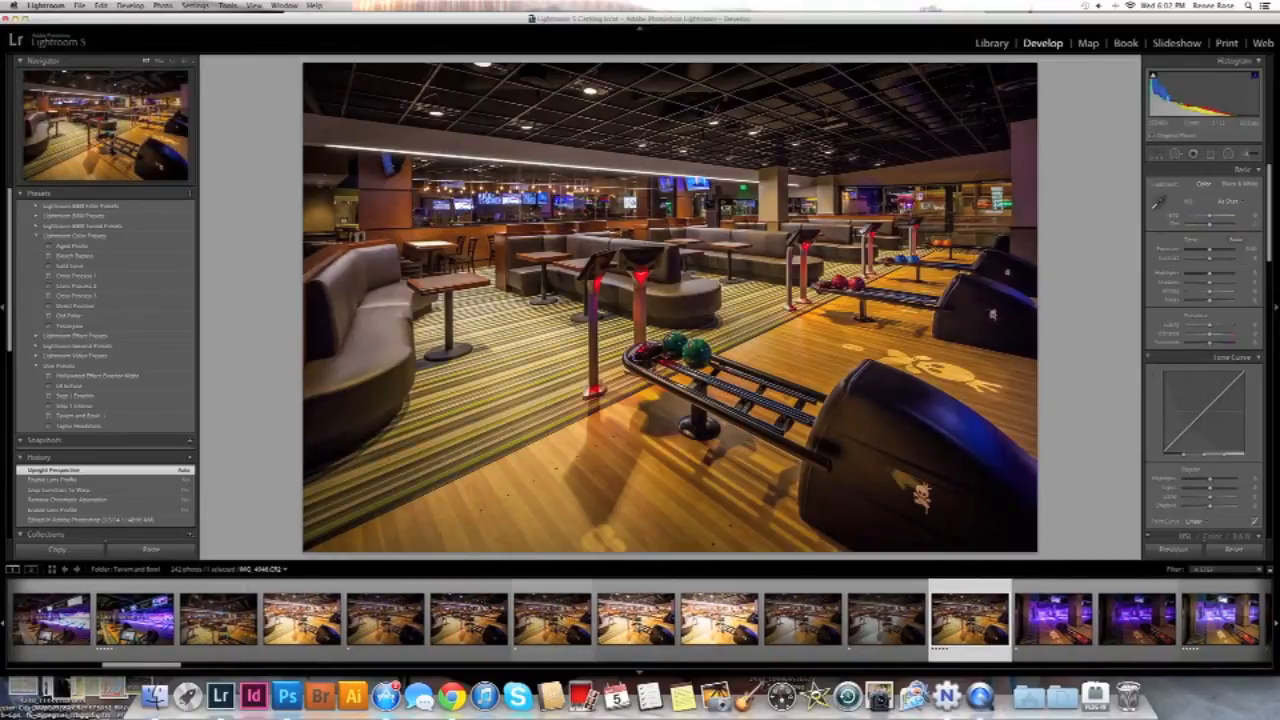
{"action": "left_click", "coordinate": [565, 616]}
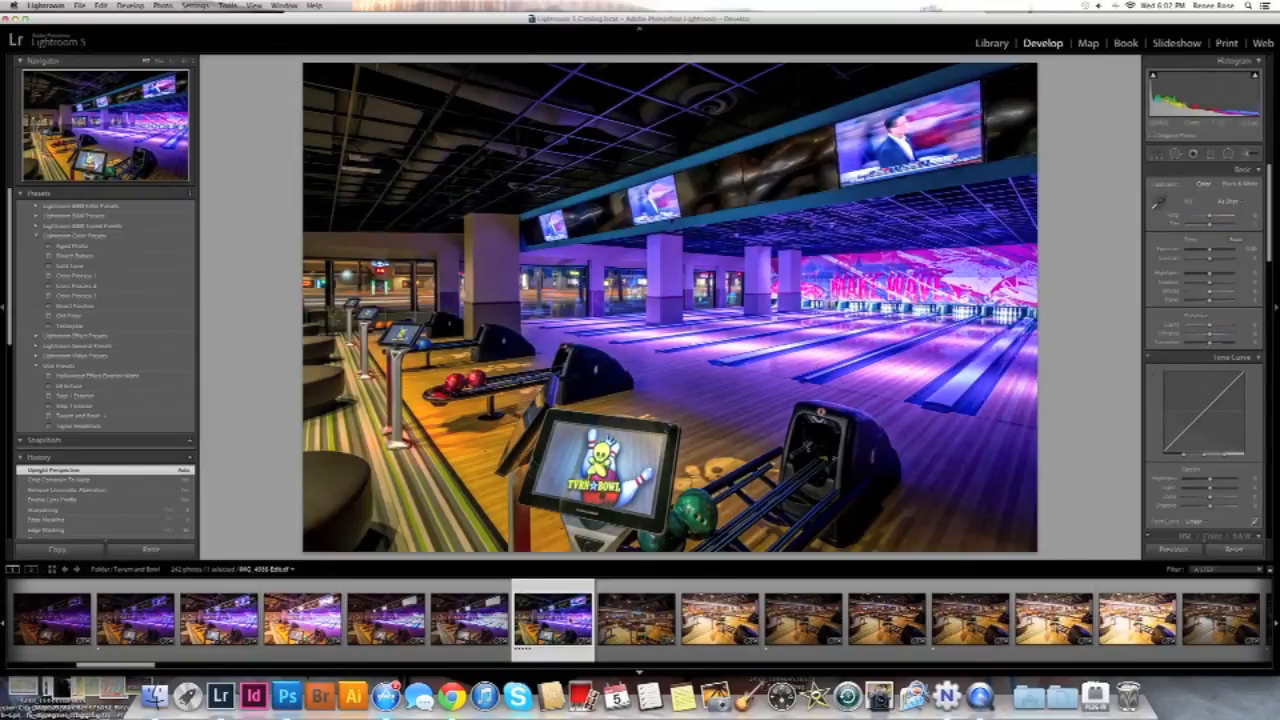
Look through the bowling lane shots with blue, red and purple lighting, and select the edited head-on view of the purple lanes.
{"action": "scroll", "coordinate": [640, 620], "scroll_direction": "left", "scroll_amount": 3}
{"action": "scroll", "coordinate": [715, 620], "scroll_direction": "left", "scroll_amount": 6}
{"action": "scroll", "coordinate": [640, 620], "scroll_direction": "left", "scroll_amount": 10}
{"action": "scroll", "coordinate": [640, 620], "scroll_direction": "right", "scroll_amount": 2}
{"action": "left_click", "coordinate": [688, 634]}
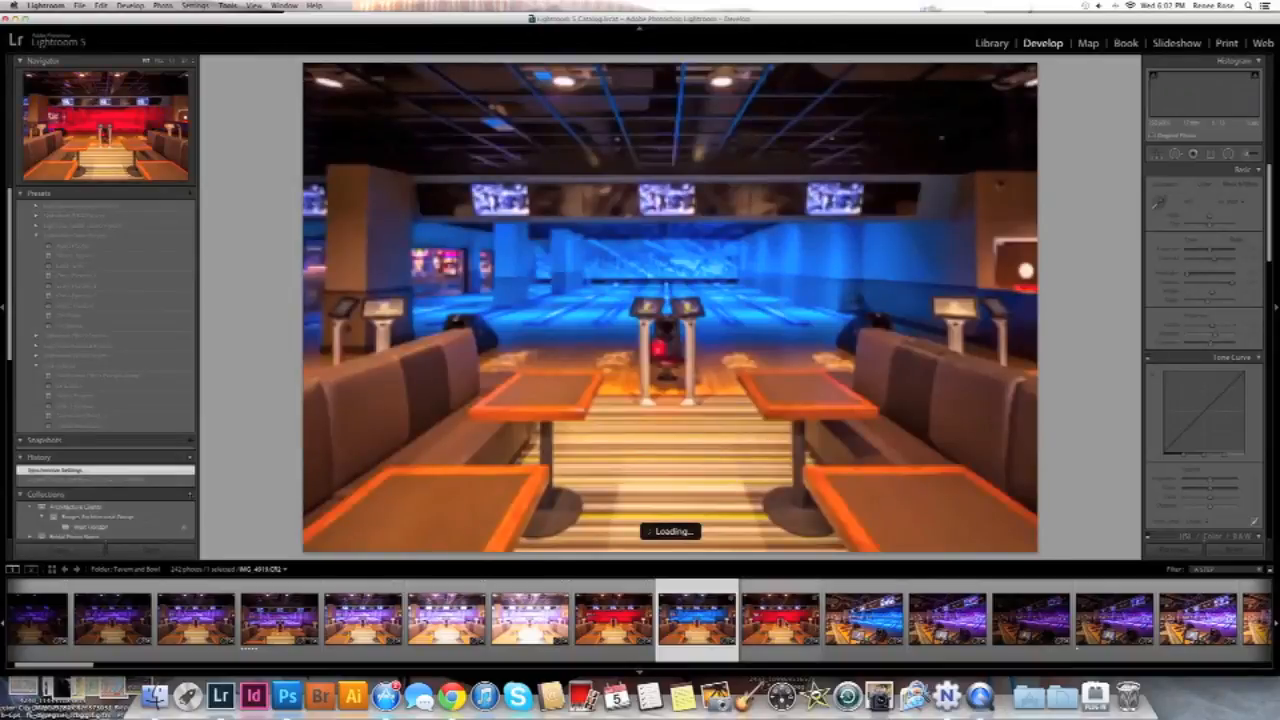
{"action": "left_click", "coordinate": [781, 626]}
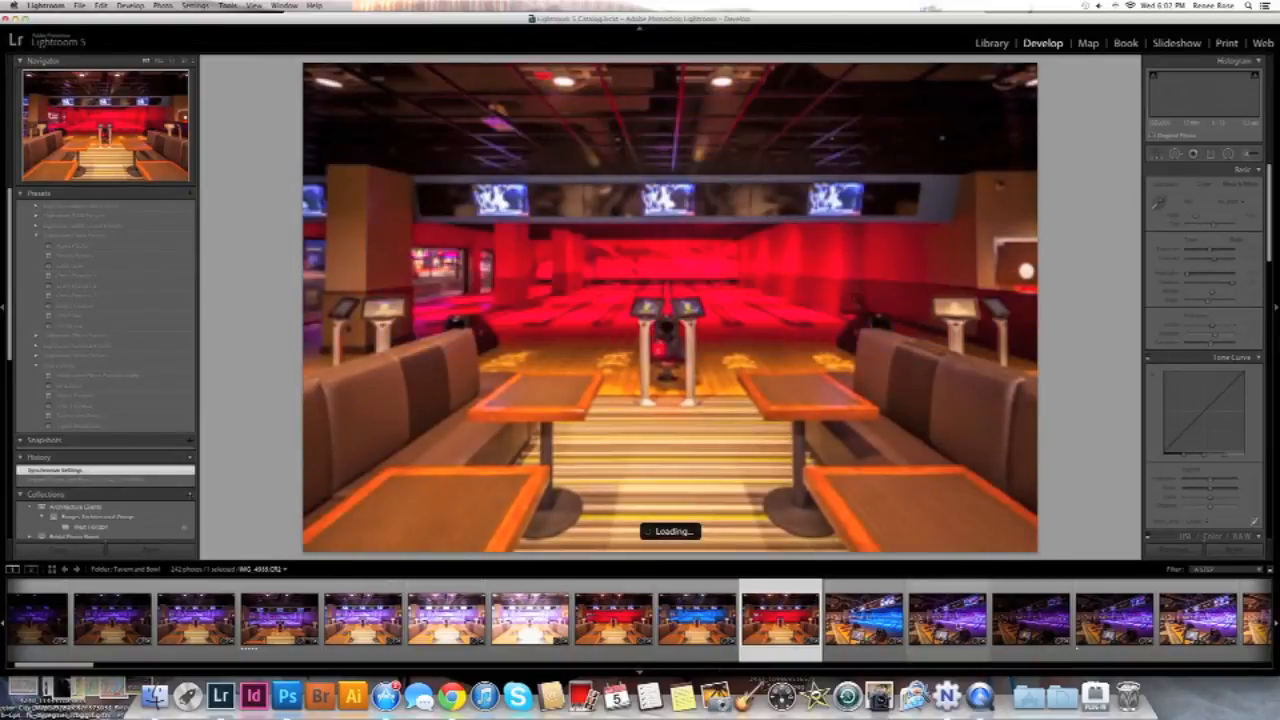
{"action": "left_click", "coordinate": [957, 622]}
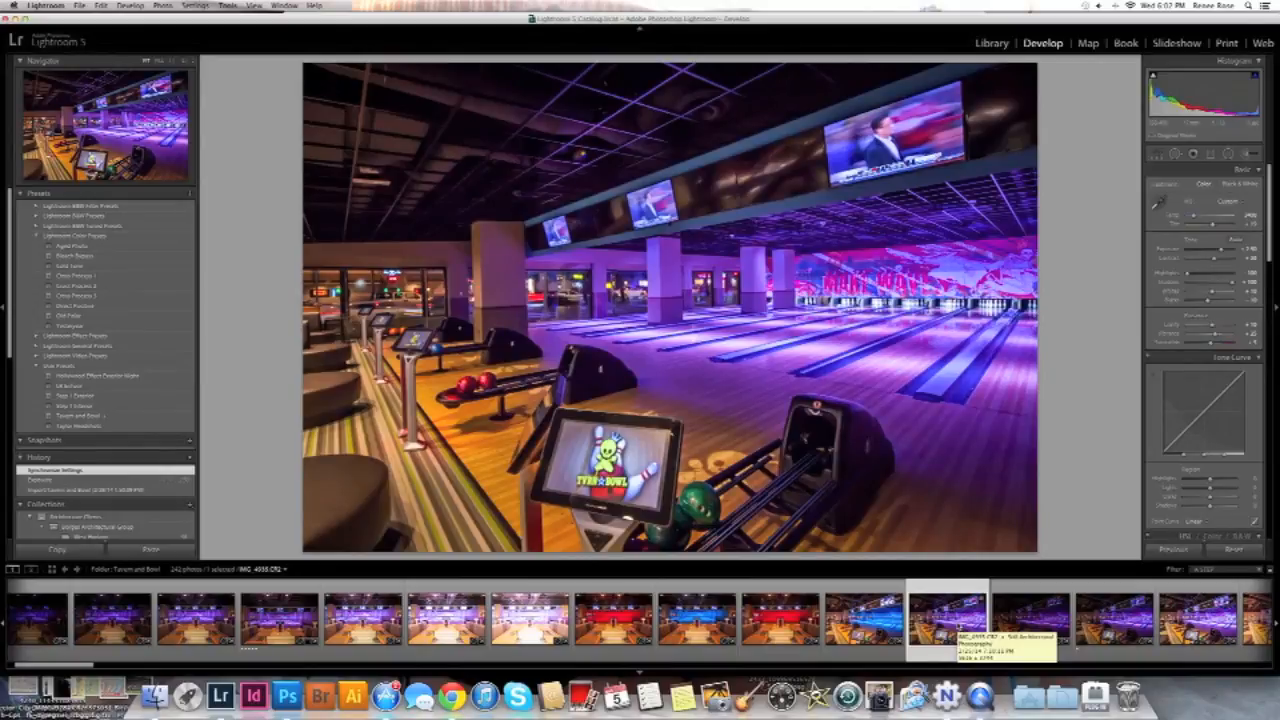
{"action": "scroll", "coordinate": [955, 626], "scroll_direction": "left", "scroll_amount": 2}
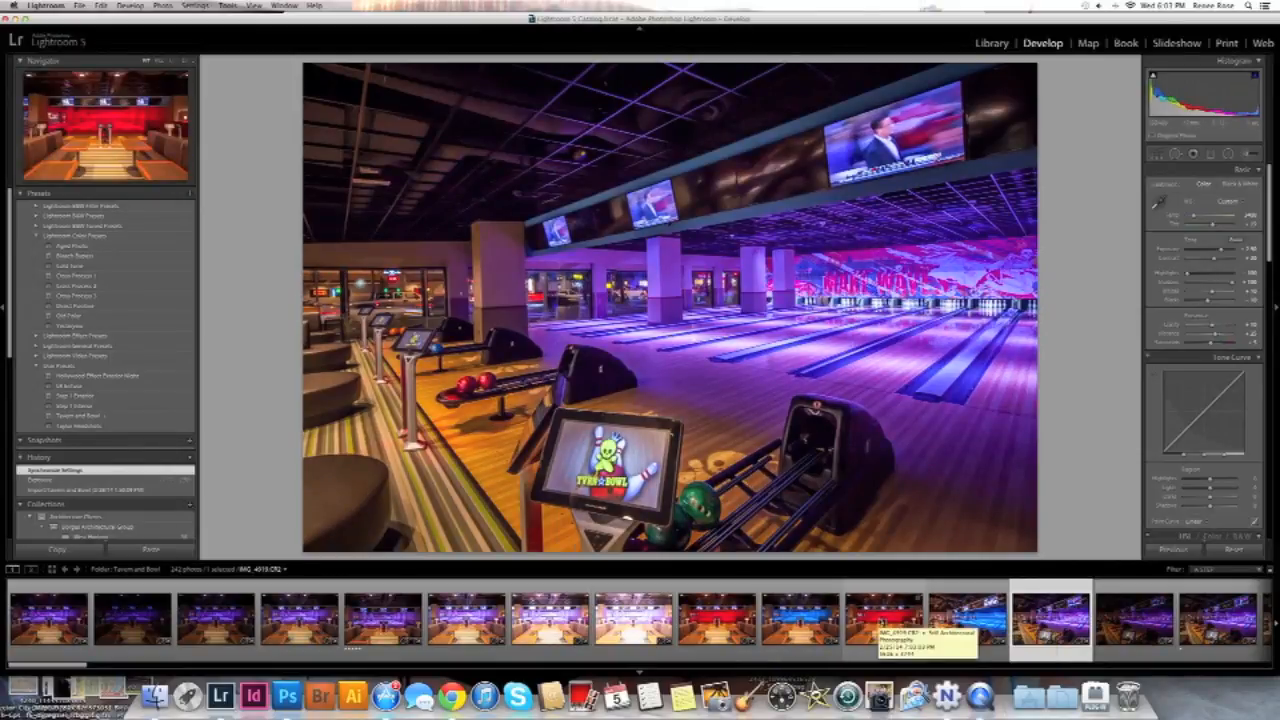
{"action": "left_click", "coordinate": [383, 618]}
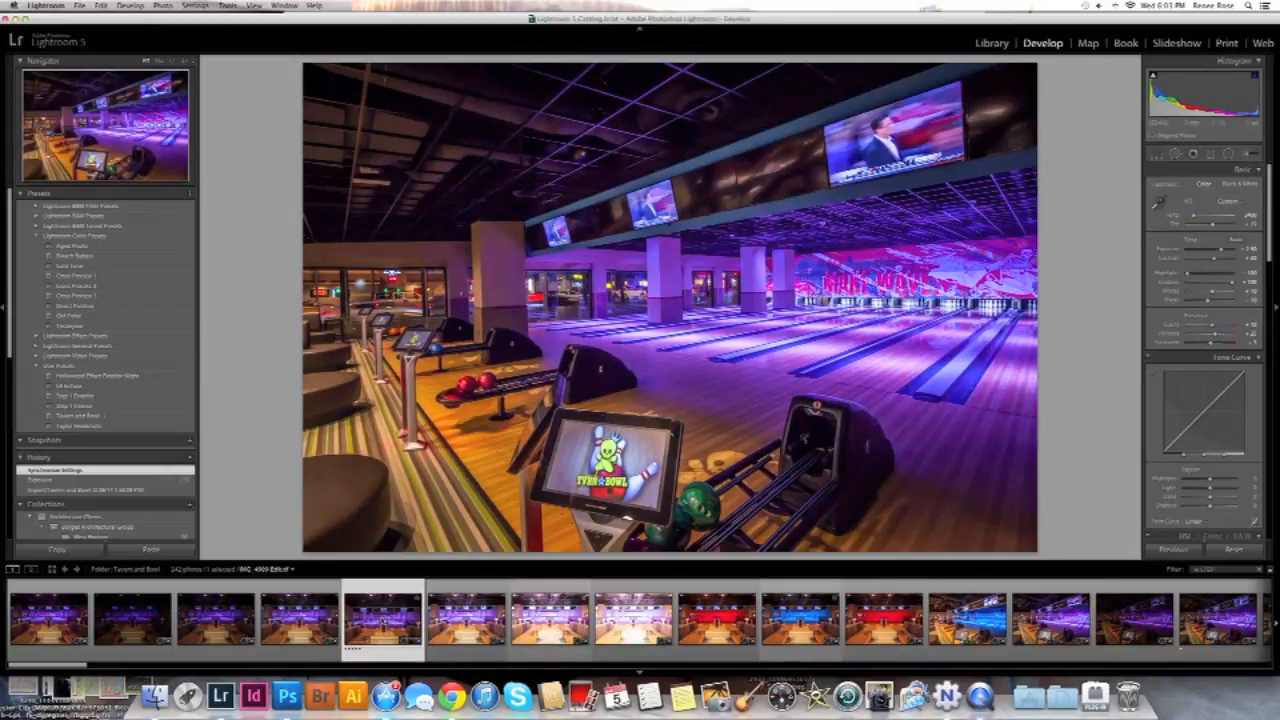